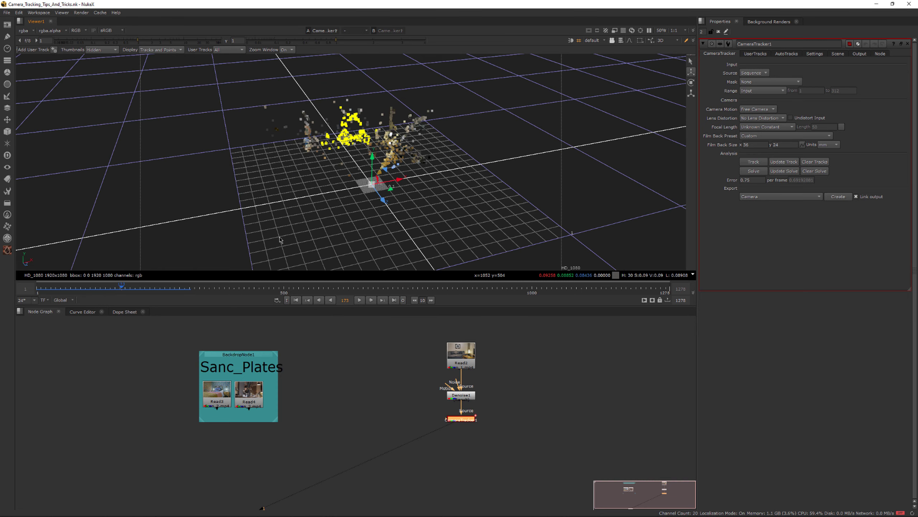
Step: Switch the viewer from 3D to the 2D footage, move to a later frame and select the tracks at the coffee table's corner beside the sofa
{"action": "left_click_drag", "start_coordinate": [400, 176], "coordinate": [370, 168], "text": "ctrl"}
{"action": "key", "text": "Tab"}
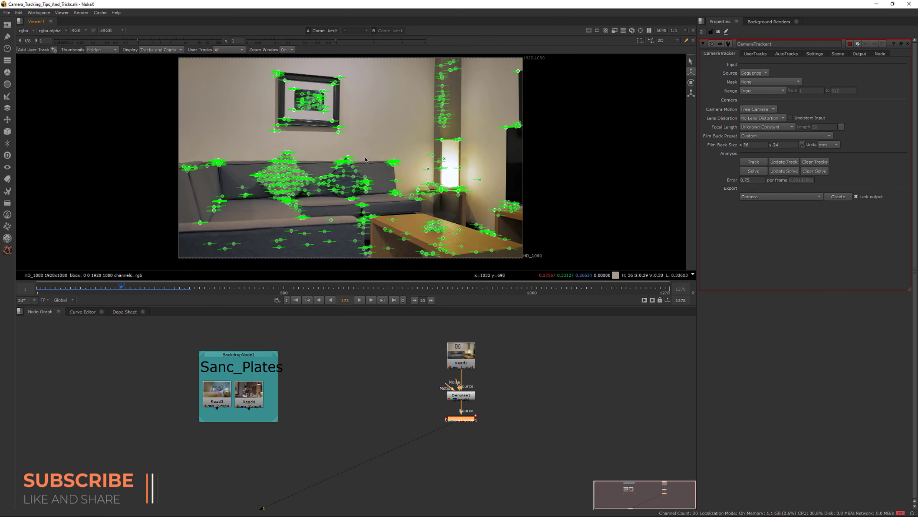
{"action": "scroll", "coordinate": [366, 160], "scroll_direction": "down", "scroll_amount": 1}
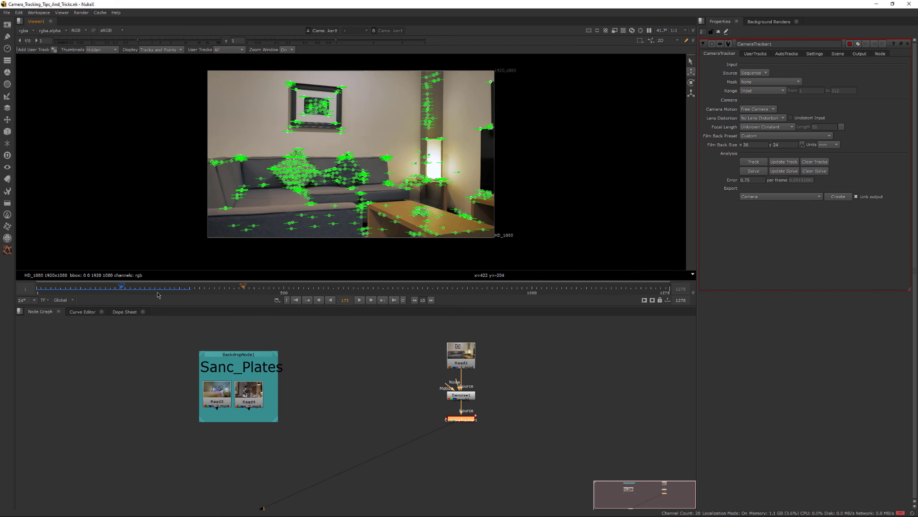
{"action": "mouse_move", "coordinate": [173, 289]}
{"action": "left_mouse_down"}
{"action": "mouse_move", "coordinate": [182, 291]}
{"action": "mouse_move", "coordinate": [164, 291]}
{"action": "left_mouse_up"}
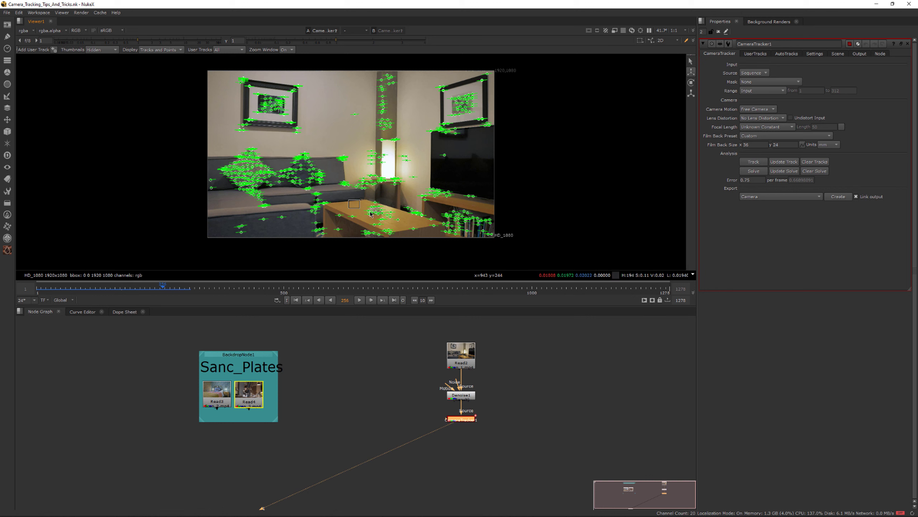
{"action": "left_click", "coordinate": [323, 203]}
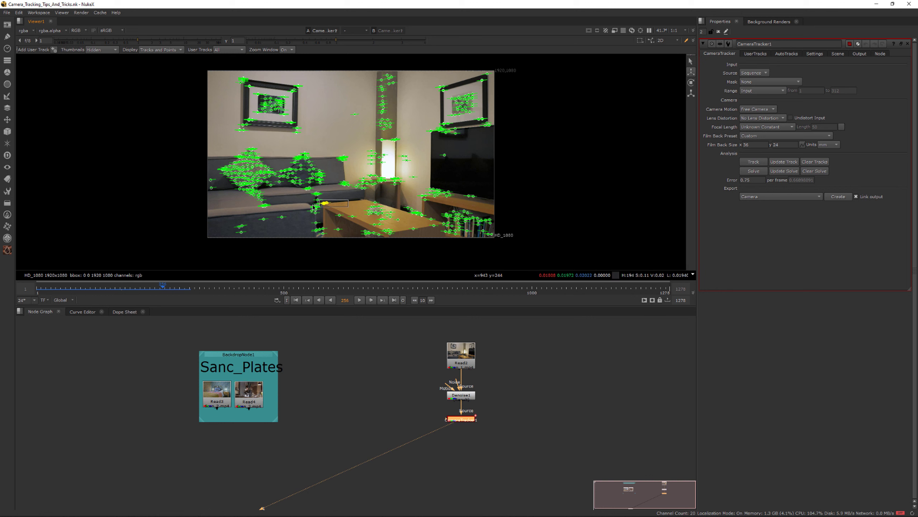
{"action": "left_click", "coordinate": [346, 202]}
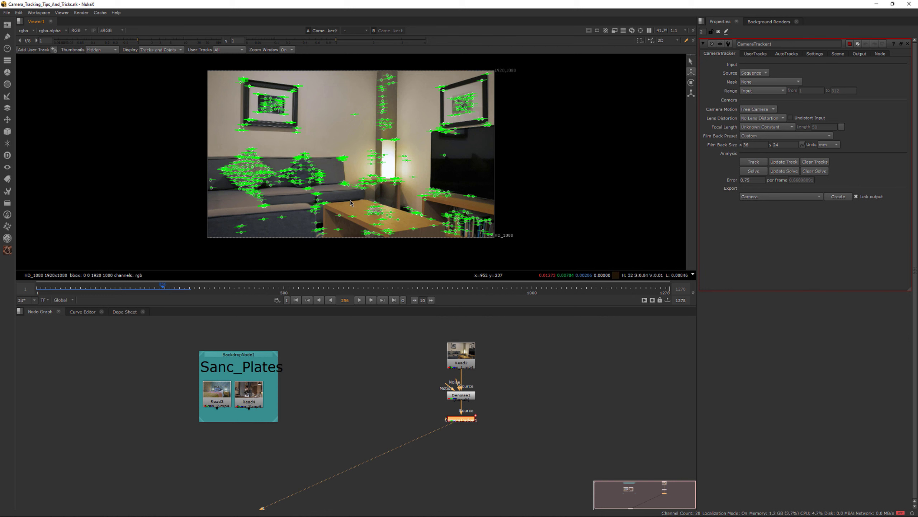
Step: Select the auto tracks on the framed picture hanging above the sofa
{"action": "middle_click_drag", "start_coordinate": [272, 131], "coordinate": [299, 154]}
{"action": "left_click_drag", "start_coordinate": [257, 98], "coordinate": [347, 162]}
{"action": "scroll", "coordinate": [284, 136], "scroll_direction": "up", "scroll_amount": 2}
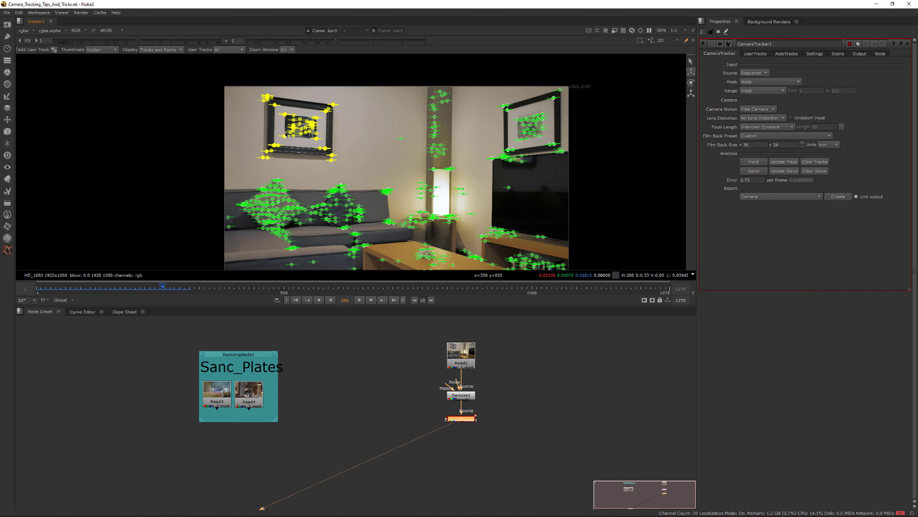
{"action": "left_click", "coordinate": [291, 104]}
{"action": "left_click_drag", "start_coordinate": [285, 102], "coordinate": [326, 140]}
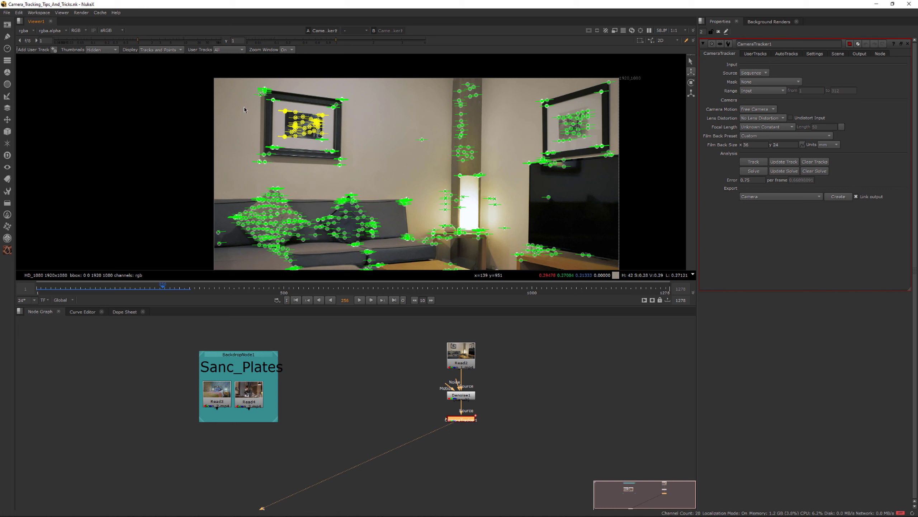
{"action": "left_click_drag", "start_coordinate": [254, 103], "coordinate": [365, 168]}
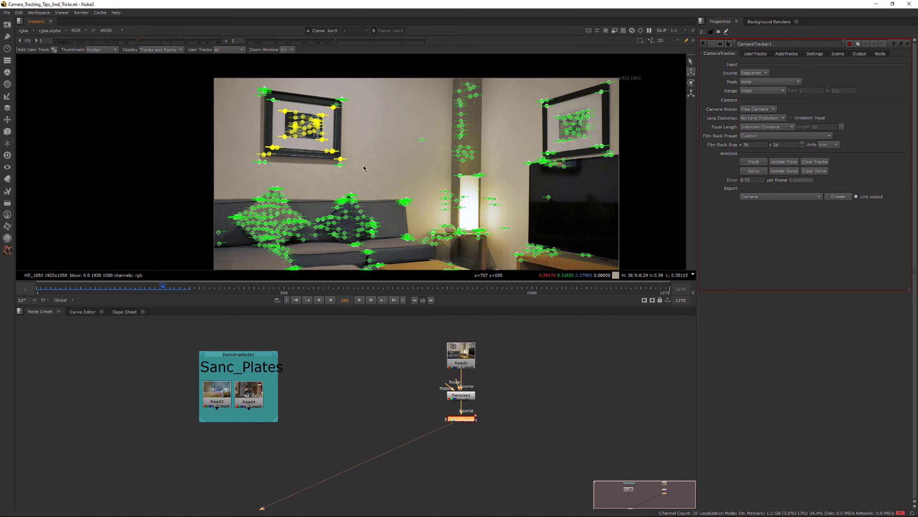
{"action": "scroll", "coordinate": [365, 189], "scroll_direction": "up", "scroll_amount": 2}
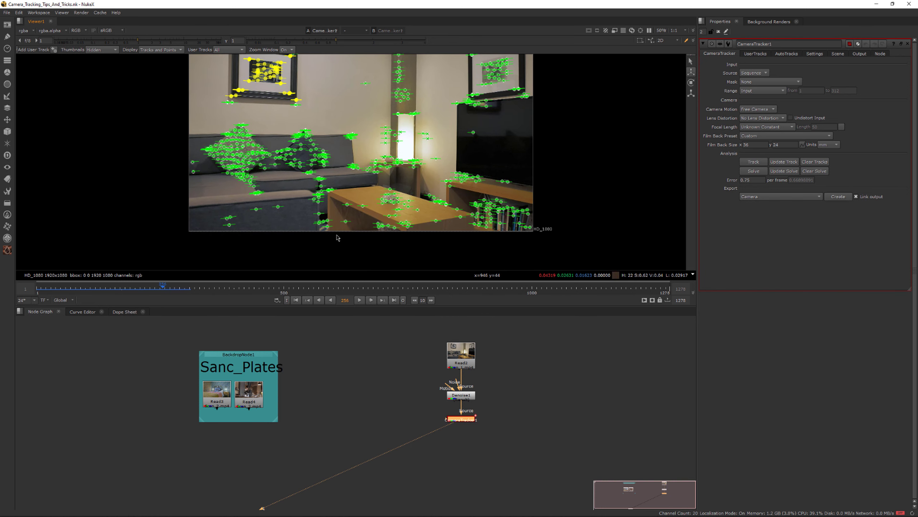
Step: Examine the floor track between the sofa and the coffee table, and select the tracks on the tabletop
{"action": "scroll", "coordinate": [338, 238], "scroll_direction": "up", "scroll_amount": 4}
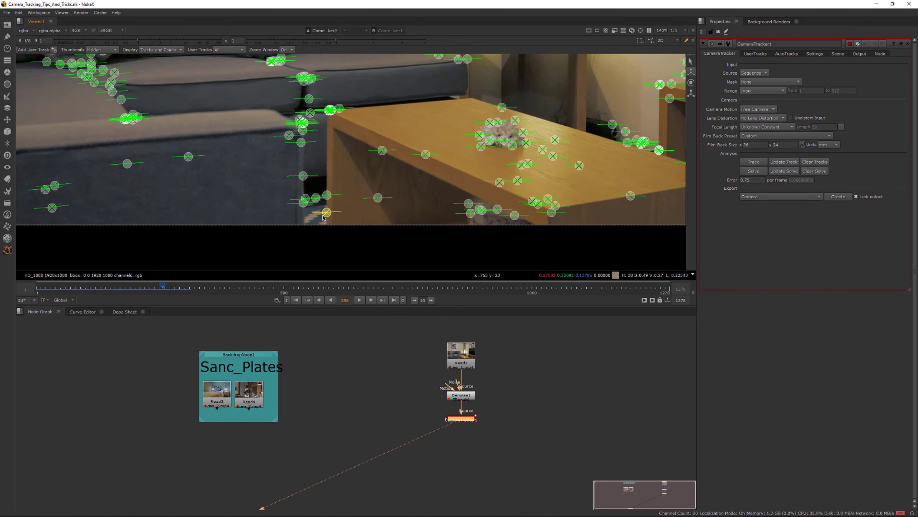
{"action": "mouse_move", "coordinate": [326, 215]}
{"action": "scroll", "coordinate": [329, 215], "scroll_direction": "down", "scroll_amount": 5}
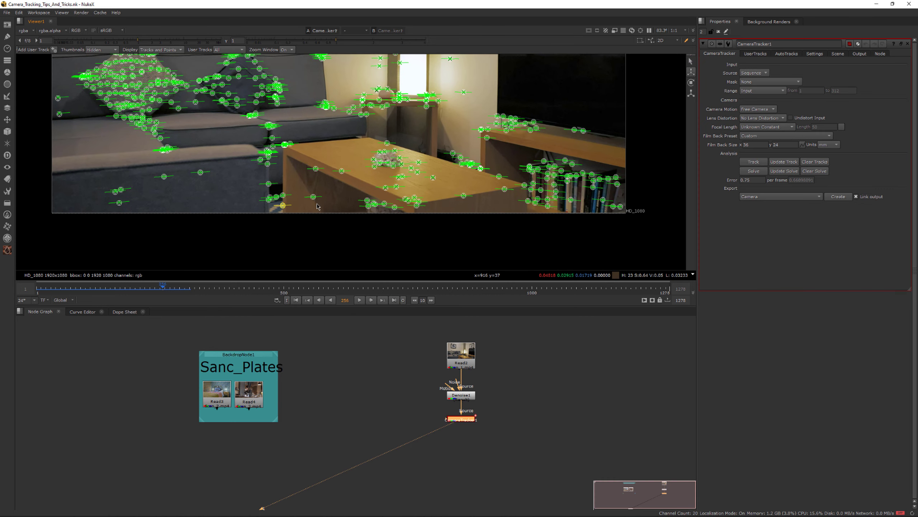
{"action": "middle_click_drag", "start_coordinate": [343, 215], "coordinate": [348, 236]}
{"action": "left_click_drag", "start_coordinate": [332, 170], "coordinate": [428, 216]}
{"action": "scroll", "coordinate": [420, 216], "scroll_direction": "down", "scroll_amount": 3}
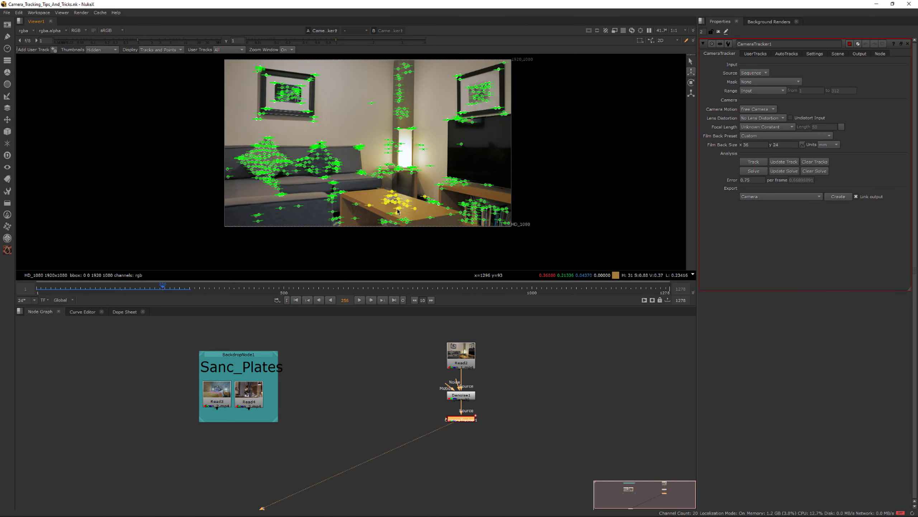
{"action": "middle_click_drag", "start_coordinate": [399, 212], "coordinate": [385, 210]}
Step: Scrub to the end of the tracked footage and beyond it, and set the viewer's timeline range to Input
{"action": "left_click", "coordinate": [190, 287]}
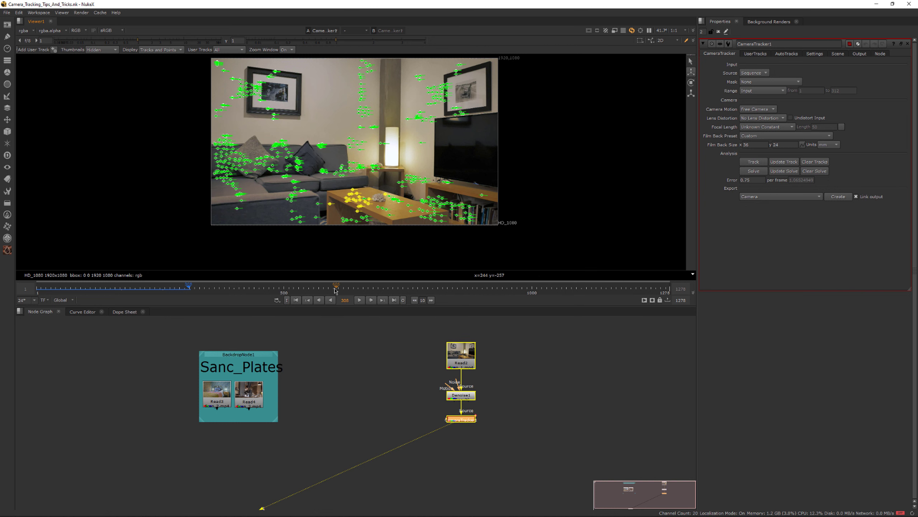
{"action": "left_click_drag", "start_coordinate": [335, 291], "coordinate": [333, 285]}
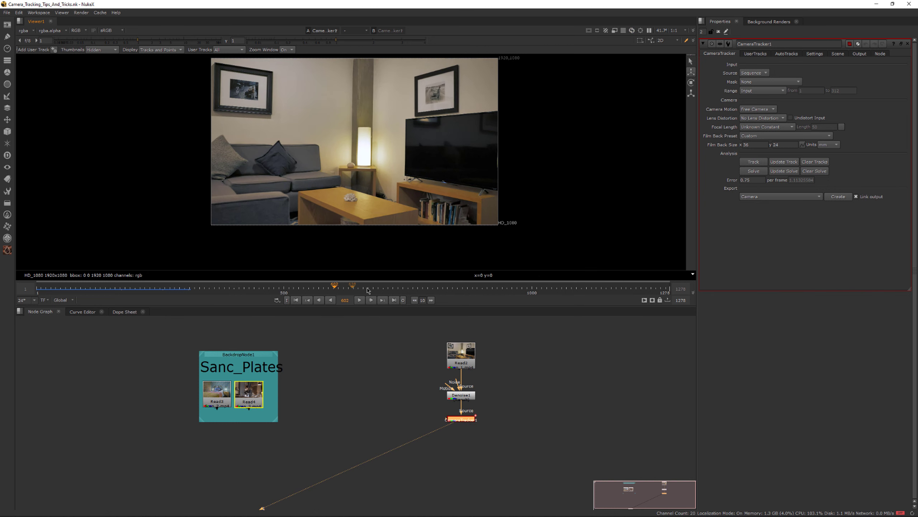
{"action": "middle_click_drag", "start_coordinate": [388, 226], "coordinate": [388, 229]}
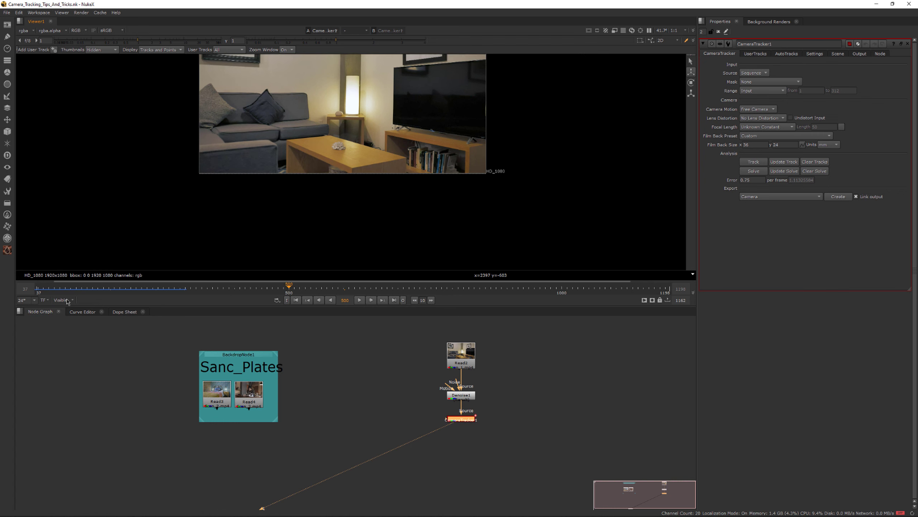
{"action": "left_click", "coordinate": [68, 300]}
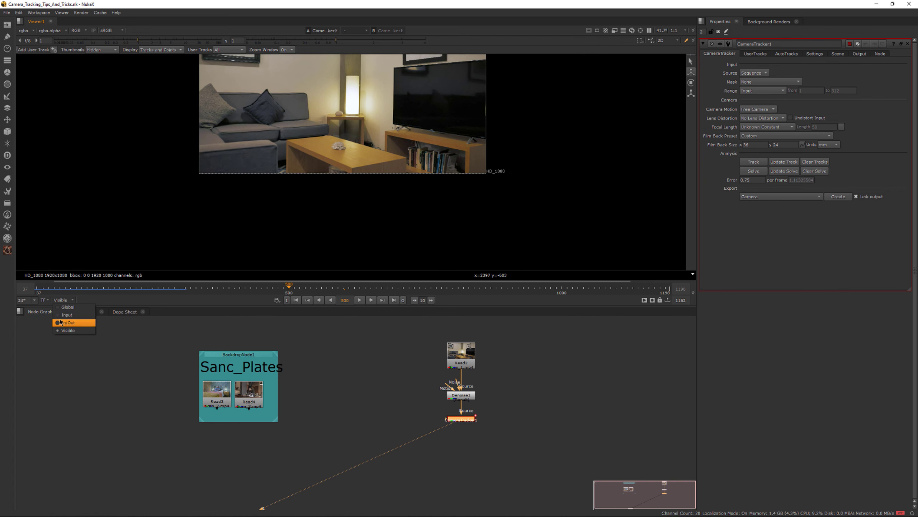
{"action": "left_click", "coordinate": [75, 315]}
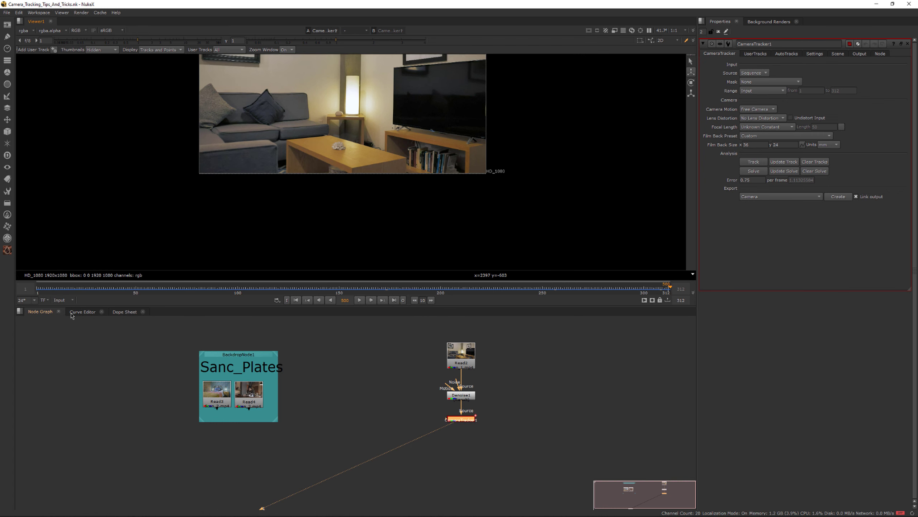
{"action": "left_click_drag", "start_coordinate": [421, 412], "coordinate": [511, 440]}
Step: Go to frame 307 and select the track in the small floor gap between the sofa and the coffee table
{"action": "left_click", "coordinate": [571, 288]}
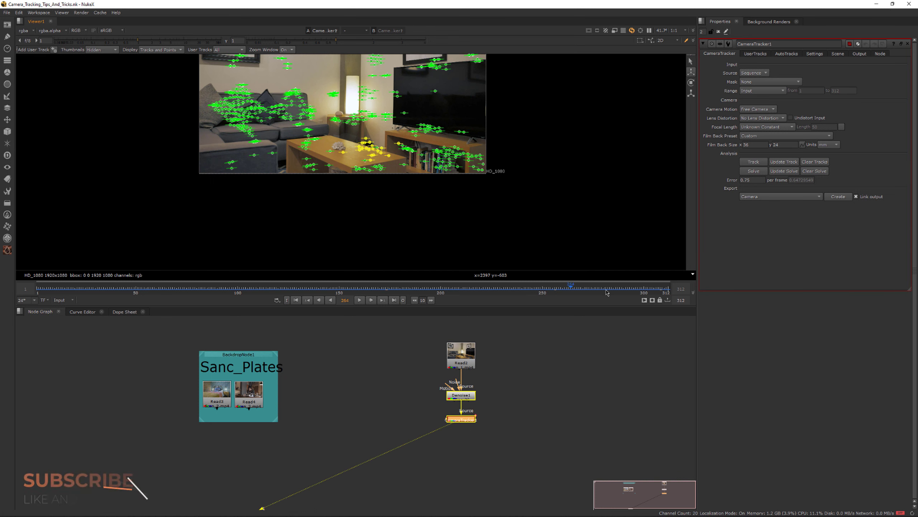
{"action": "left_click", "coordinate": [667, 293]}
{"action": "scroll", "coordinate": [271, 201], "scroll_direction": "up", "scroll_amount": 3}
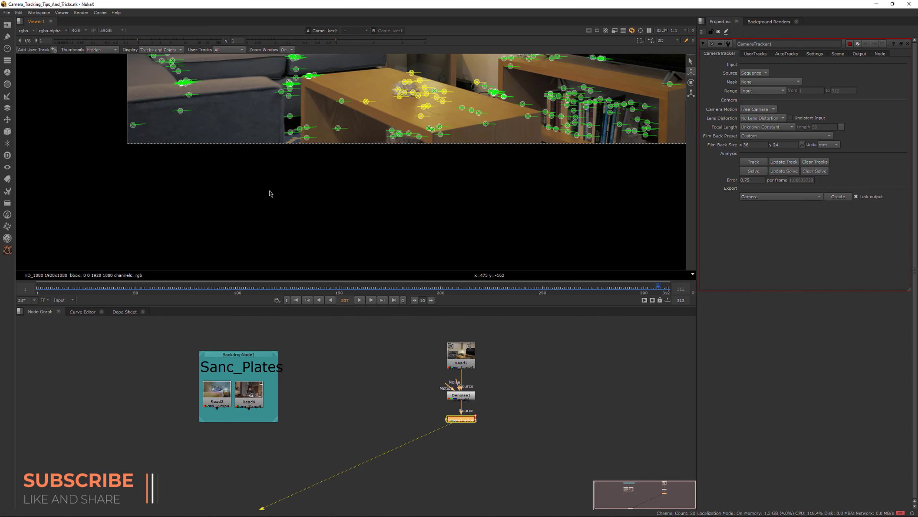
{"action": "scroll", "coordinate": [290, 137], "scroll_direction": "up", "scroll_amount": 5}
{"action": "middle_click_drag", "start_coordinate": [303, 174], "coordinate": [307, 200]}
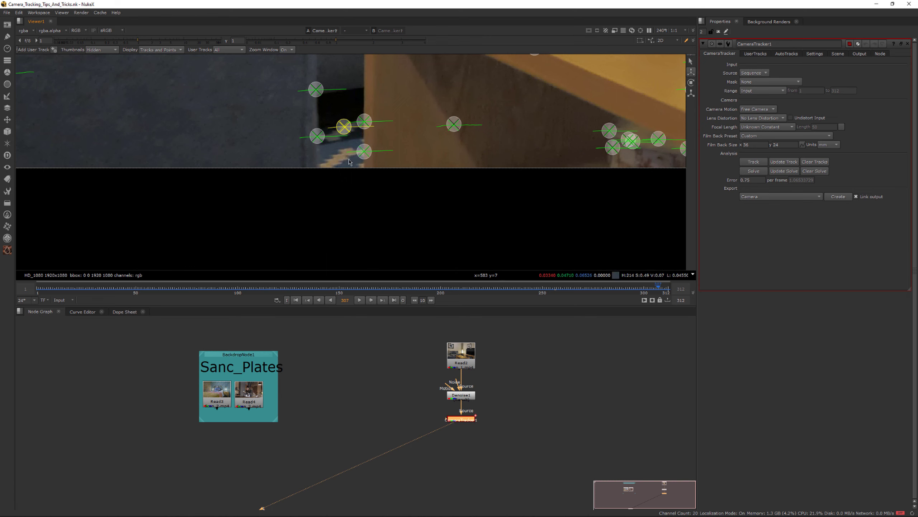
{"action": "scroll", "coordinate": [343, 152], "scroll_direction": "down", "scroll_amount": 3}
{"action": "scroll", "coordinate": [342, 153], "scroll_direction": "down", "scroll_amount": 1}
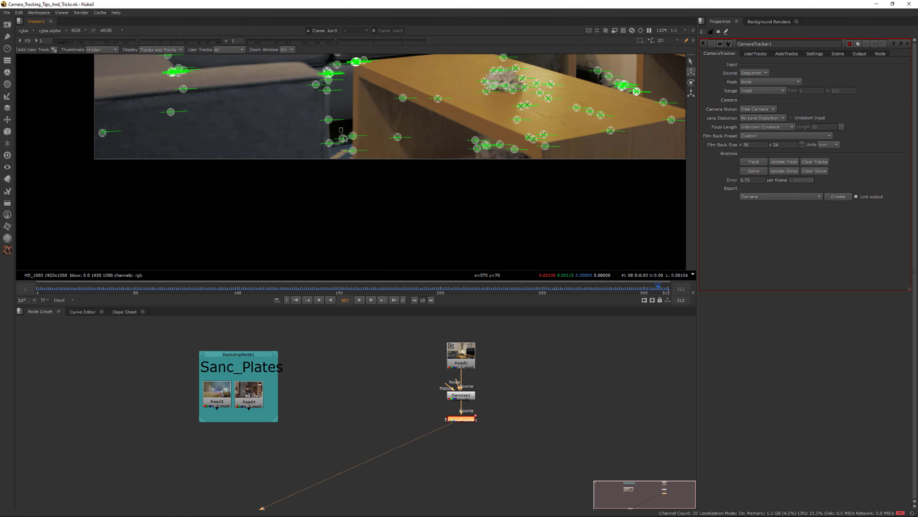
{"action": "left_click_drag", "start_coordinate": [343, 136], "coordinate": [348, 144]}
{"action": "scroll", "coordinate": [348, 147], "scroll_direction": "down", "scroll_amount": 1}
{"action": "middle_click_drag", "start_coordinate": [398, 167], "coordinate": [355, 183]}
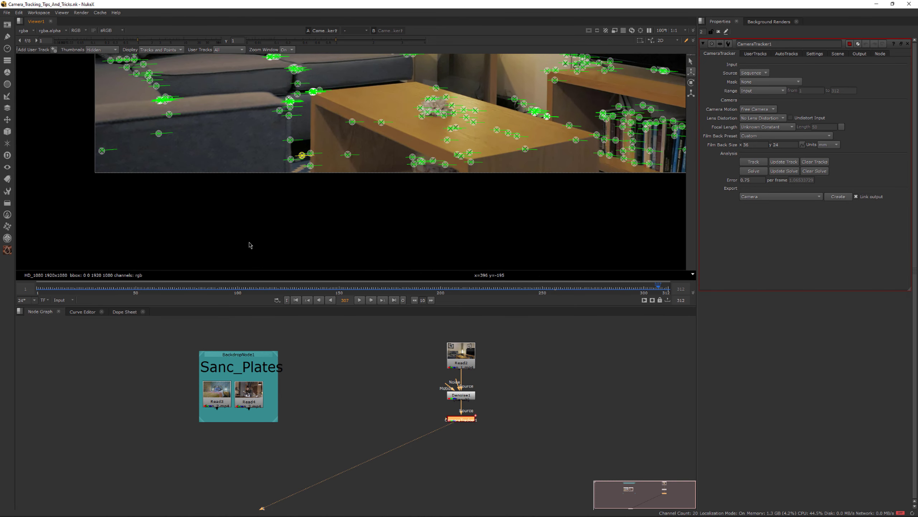
Step: Examine the floor tracks between the sofa and the coffee table at frames 117 and 161
{"action": "middle_click_drag", "start_coordinate": [249, 243], "coordinate": [269, 252]}
{"action": "left_click_drag", "start_coordinate": [272, 289], "coordinate": [280, 289]}
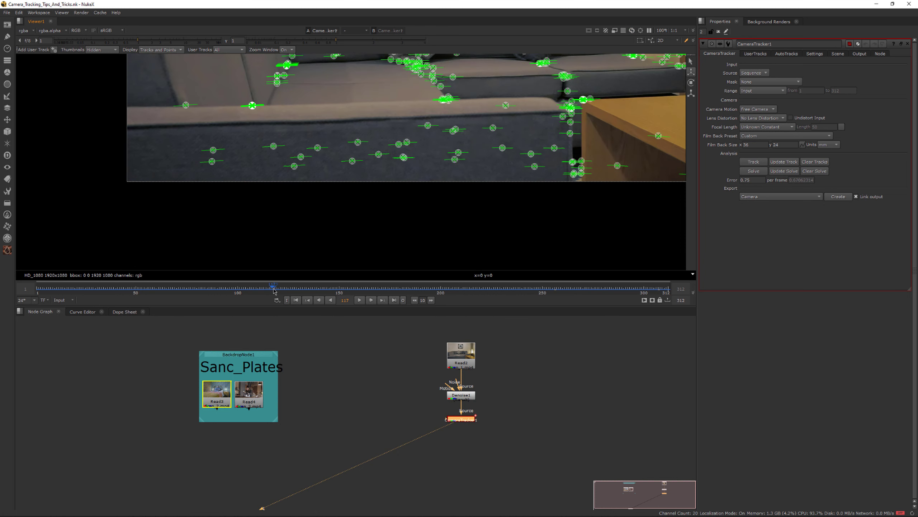
{"action": "middle_click_drag", "start_coordinate": [491, 230], "coordinate": [312, 252]}
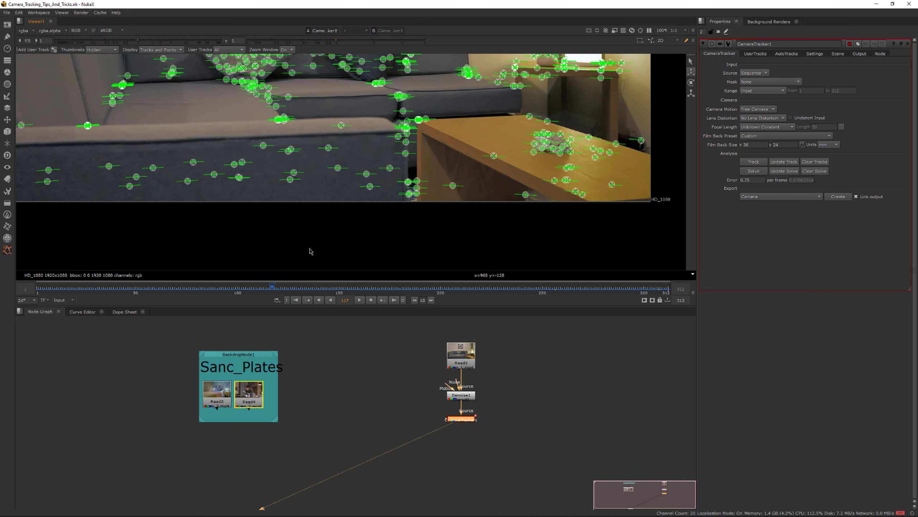
{"action": "left_click", "coordinate": [361, 289]}
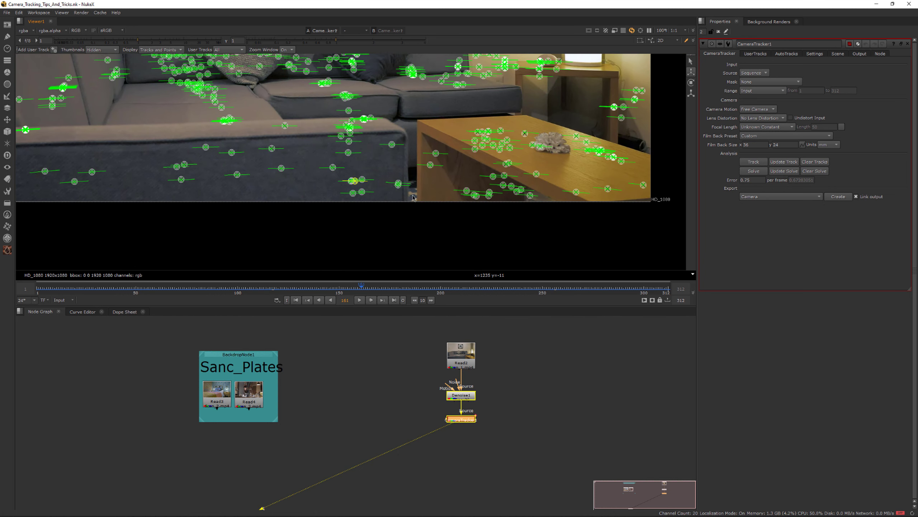
{"action": "scroll", "coordinate": [412, 185], "scroll_direction": "up", "scroll_amount": 3}
{"action": "scroll", "coordinate": [426, 205], "scroll_direction": "up", "scroll_amount": 4}
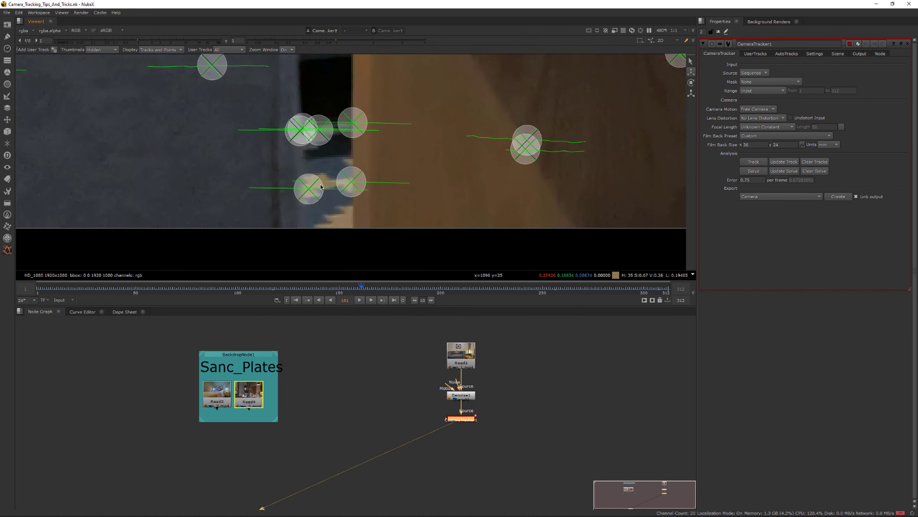
{"action": "mouse_move", "coordinate": [326, 135]}
{"action": "scroll", "coordinate": [329, 139], "scroll_direction": "down", "scroll_amount": 2}
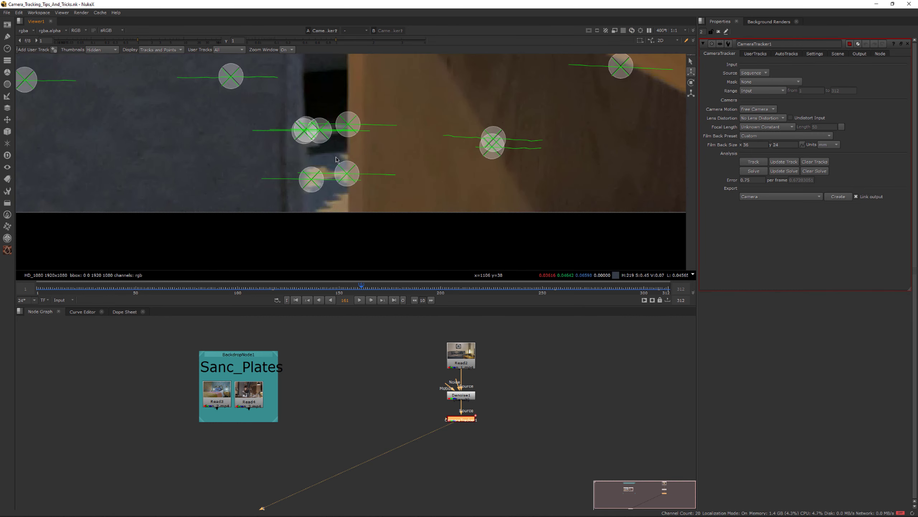
Step: Create a second viewer connected to the CameraTracker1 node and dock it side by side with Viewer1
{"action": "left_click", "coordinate": [372, 383]}
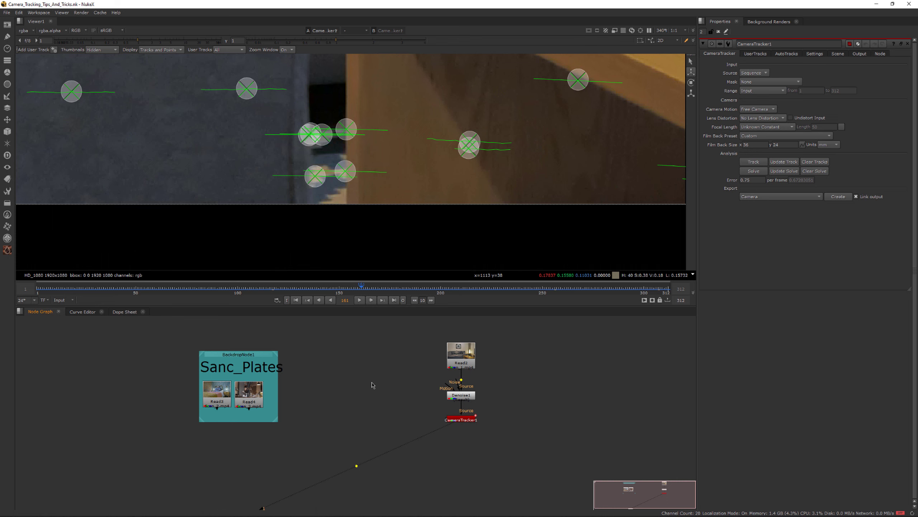
{"action": "key", "text": "ctrl+i"}
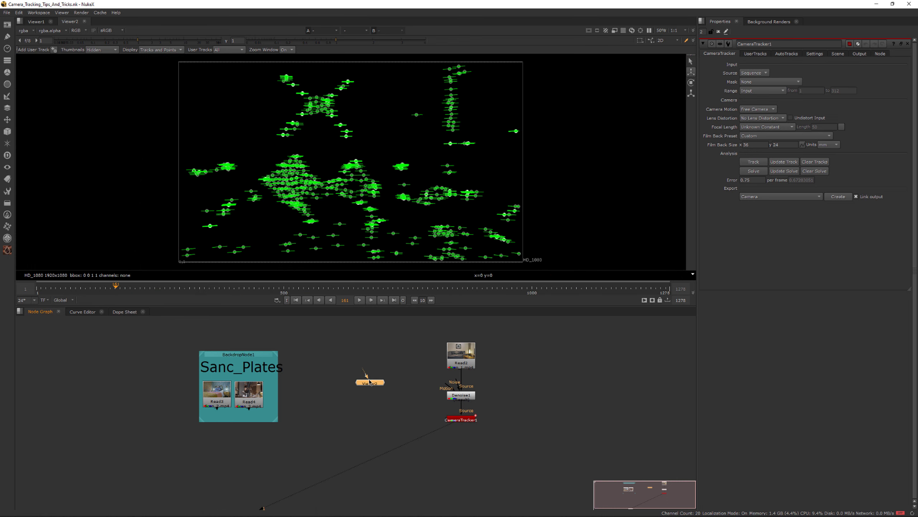
{"action": "left_click_drag", "start_coordinate": [372, 379], "coordinate": [380, 409]}
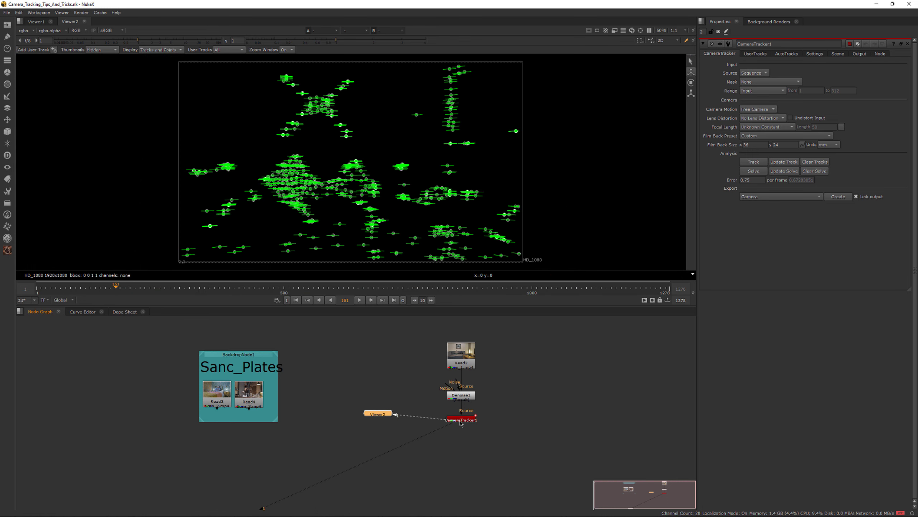
{"action": "left_click_drag", "start_coordinate": [458, 422], "coordinate": [458, 421]}
{"action": "left_click_drag", "start_coordinate": [377, 413], "coordinate": [560, 419]}
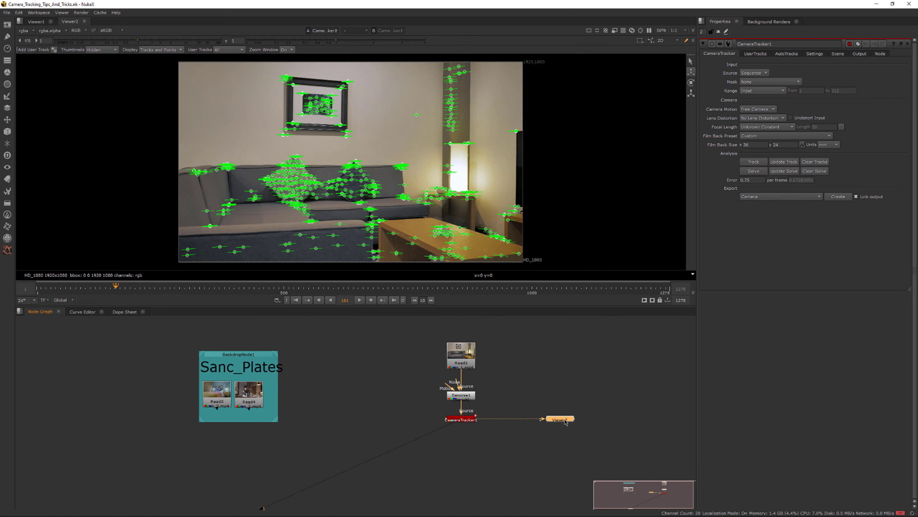
{"action": "left_click_drag", "start_coordinate": [78, 24], "coordinate": [692, 141]}
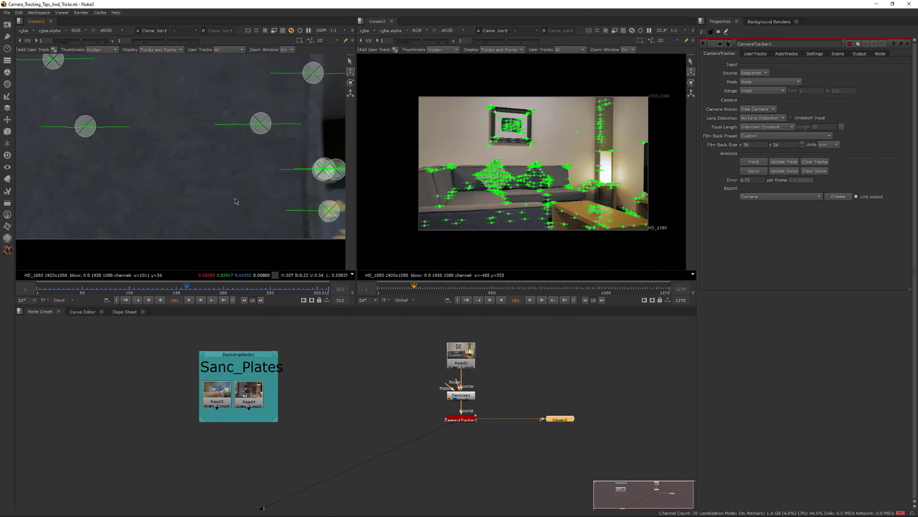
Step: Frame the full image in Viewer1, switch that viewer to 3D, and orbit to show the solved point cloud
{"action": "key", "text": "f"}
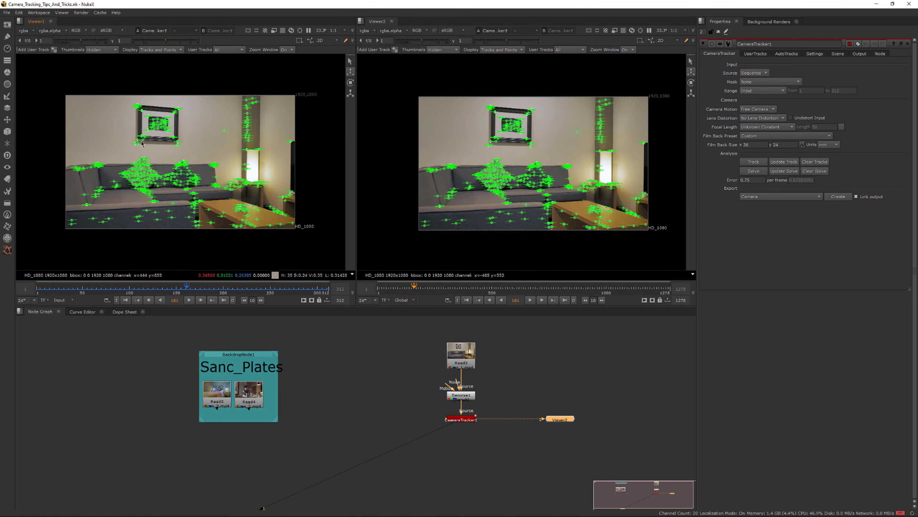
{"action": "key", "text": "Tab"}
{"action": "left_click_drag", "start_coordinate": [127, 145], "coordinate": [161, 203], "text": "ctrl"}
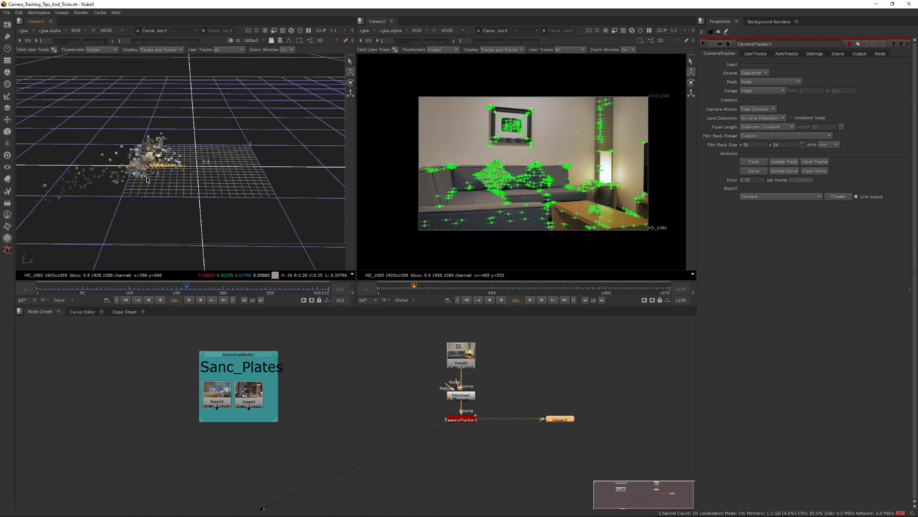
Step: Set the 3D navigation preference for viewer handles to Nuke
{"action": "key", "text": "shift+s"}
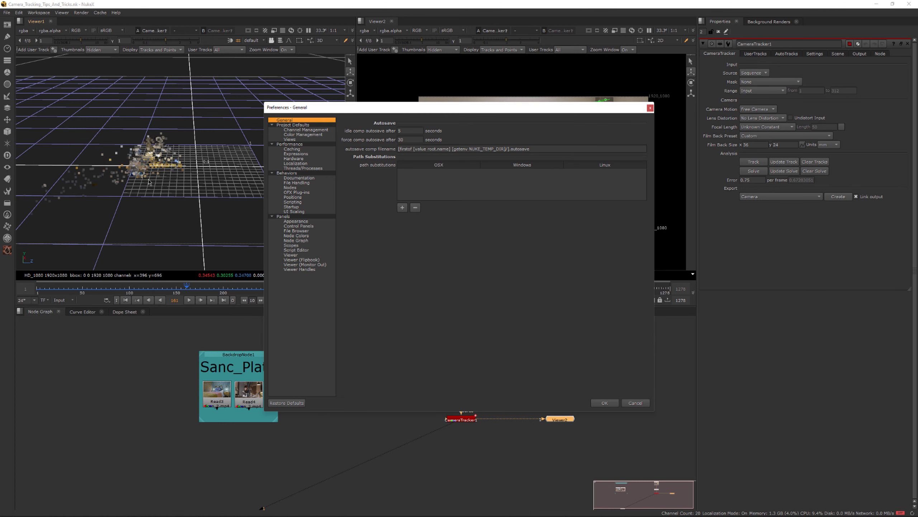
{"action": "left_click_drag", "start_coordinate": [324, 105], "coordinate": [270, 97]}
{"action": "left_click", "coordinate": [253, 259]}
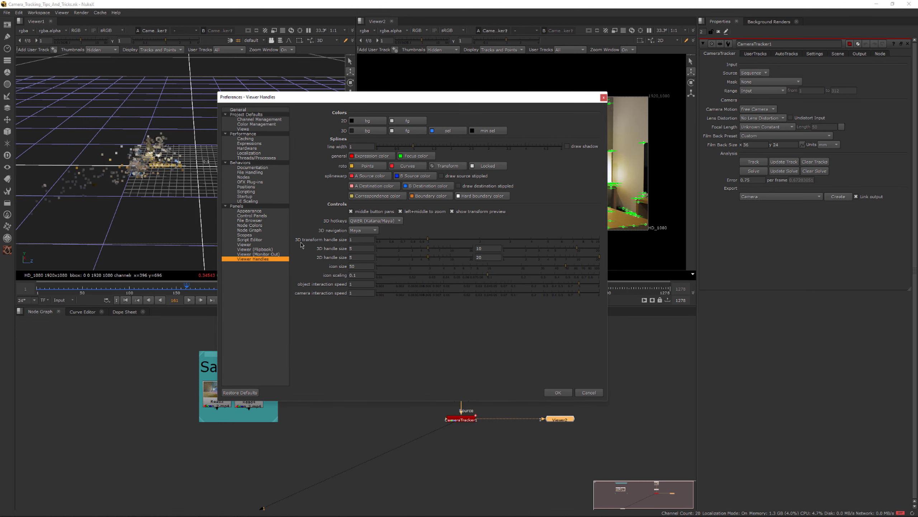
{"action": "left_click", "coordinate": [366, 233]}
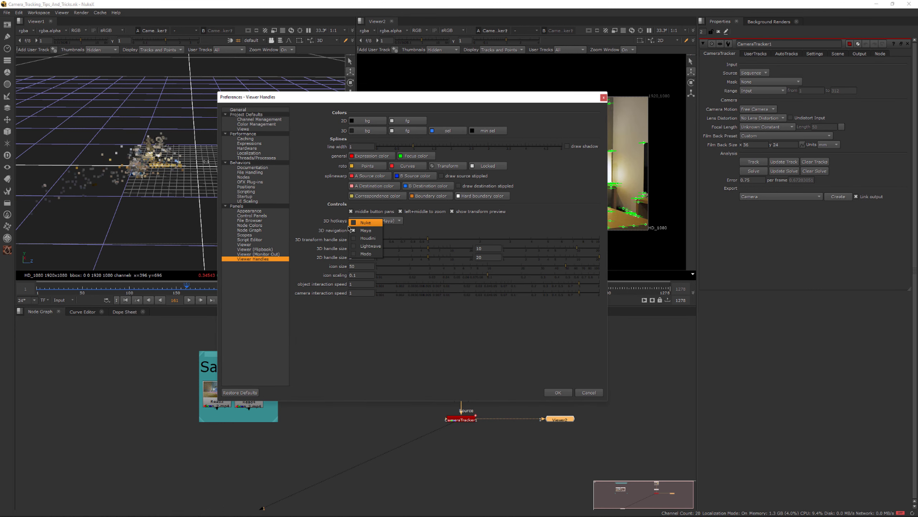
{"action": "left_click", "coordinate": [364, 222]}
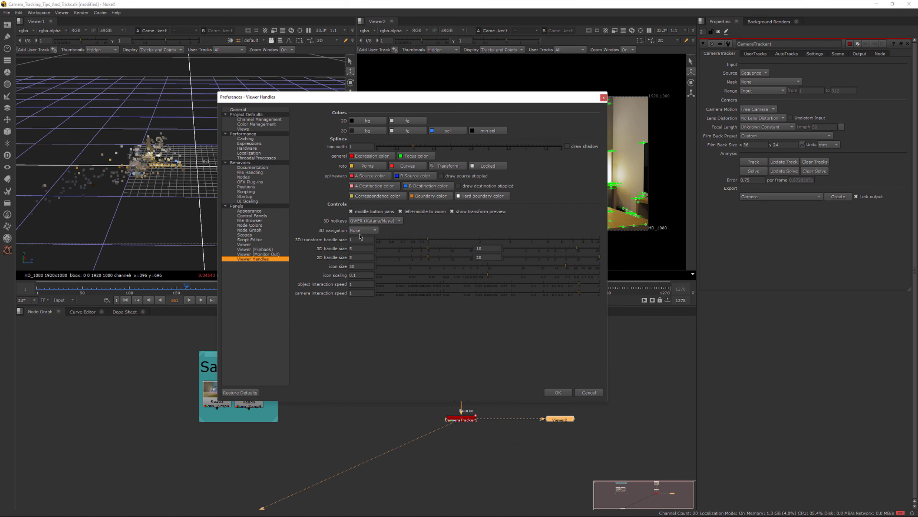
{"action": "left_click", "coordinate": [558, 393]}
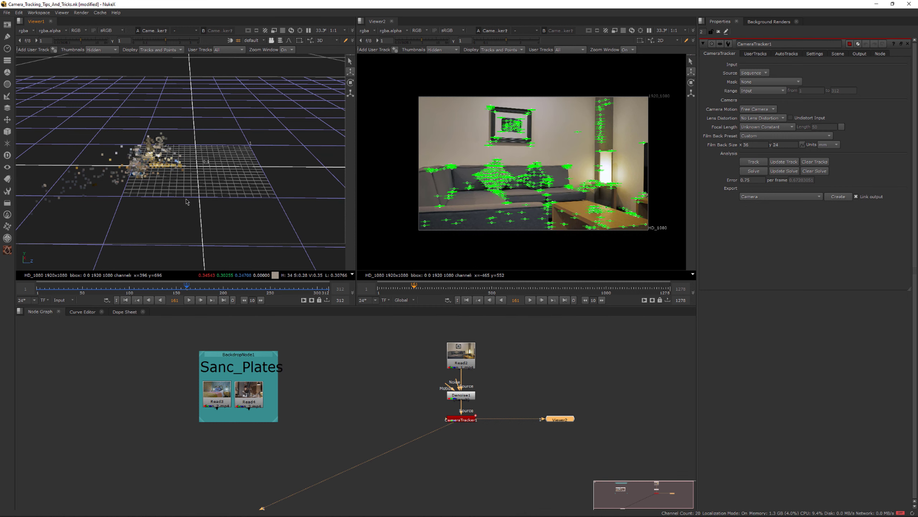
Step: Examine the solved point cloud in Viewer1 from several angles and distances using Nuke-style navigation
{"action": "middle_click_drag", "start_coordinate": [220, 178], "coordinate": [184, 171]}
{"action": "left_click_drag", "start_coordinate": [172, 163], "coordinate": [184, 179], "text": "ctrl"}
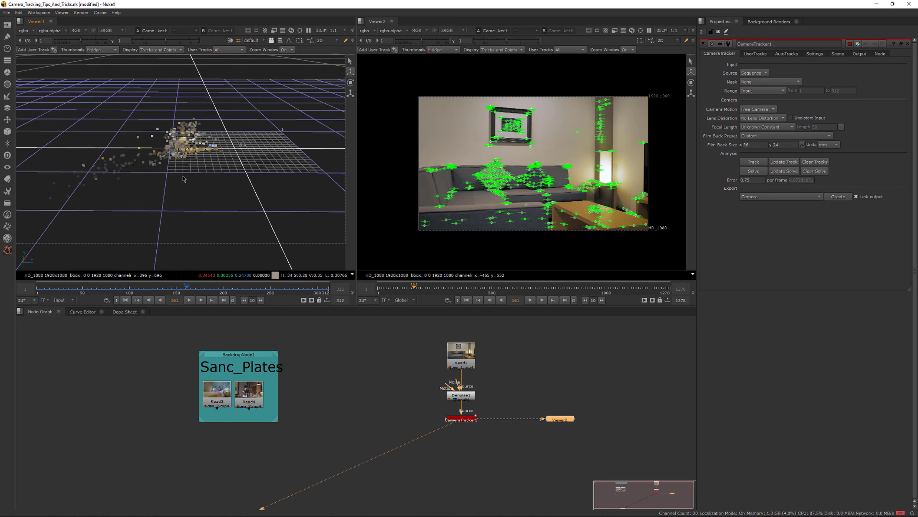
{"action": "scroll", "coordinate": [166, 146], "scroll_direction": "up", "scroll_amount": 5}
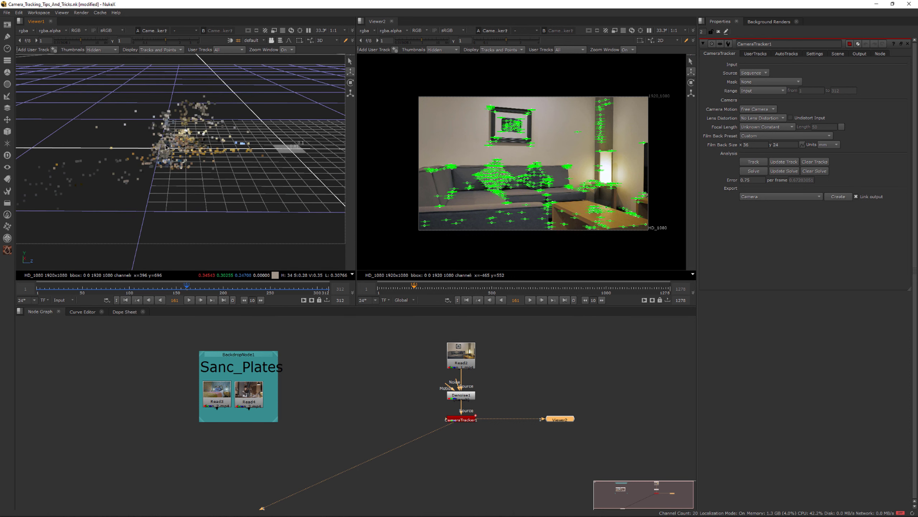
{"action": "scroll", "coordinate": [170, 146], "scroll_direction": "down", "scroll_amount": 5}
{"action": "scroll", "coordinate": [175, 145], "scroll_direction": "up", "scroll_amount": 4}
{"action": "scroll", "coordinate": [176, 145], "scroll_direction": "down", "scroll_amount": 5}
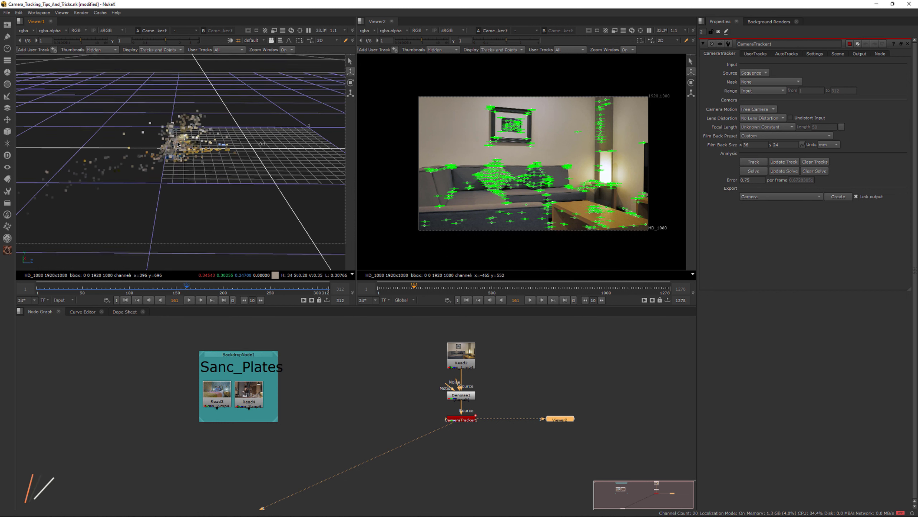
{"action": "scroll", "coordinate": [178, 141], "scroll_direction": "up", "scroll_amount": 2}
{"action": "left_click_drag", "start_coordinate": [178, 141], "coordinate": [147, 138], "text": "ctrl"}
{"action": "right_click", "coordinate": [146, 138]}
{"action": "left_click", "coordinate": [237, 113]}
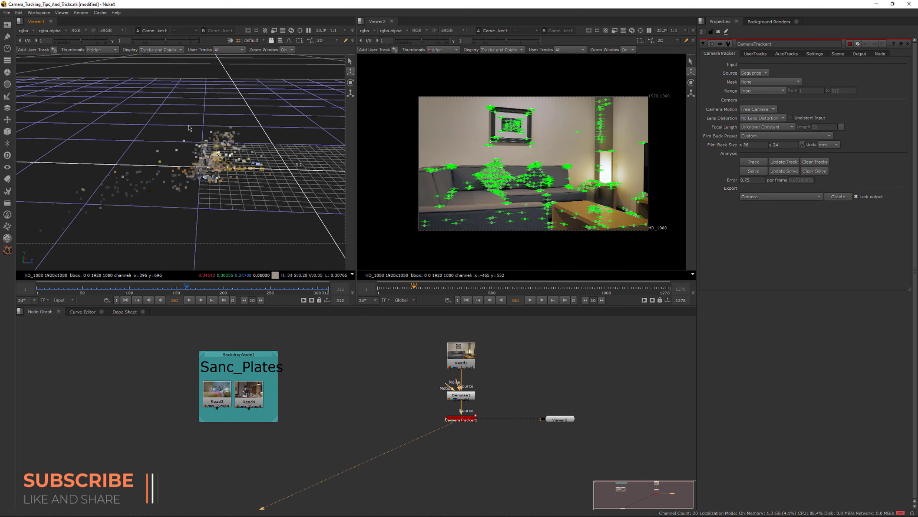
Step: Set the 3D navigation preference for viewer handles to Maya
{"action": "key", "text": "shift+s"}
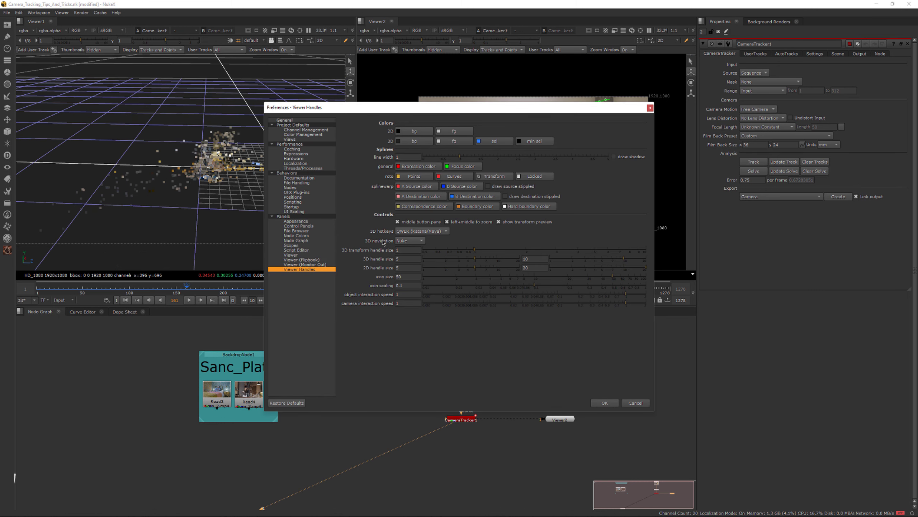
{"action": "left_click", "coordinate": [421, 241]}
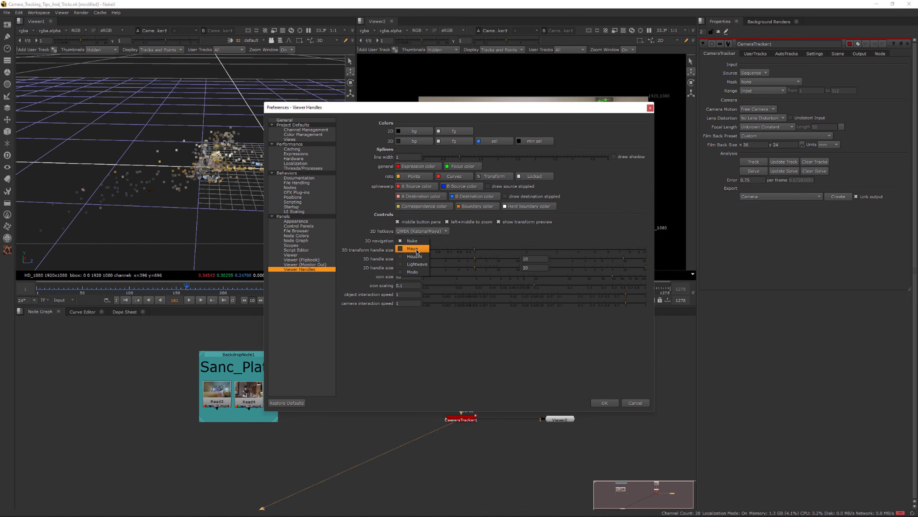
{"action": "left_click", "coordinate": [417, 249]}
{"action": "left_click", "coordinate": [605, 403]}
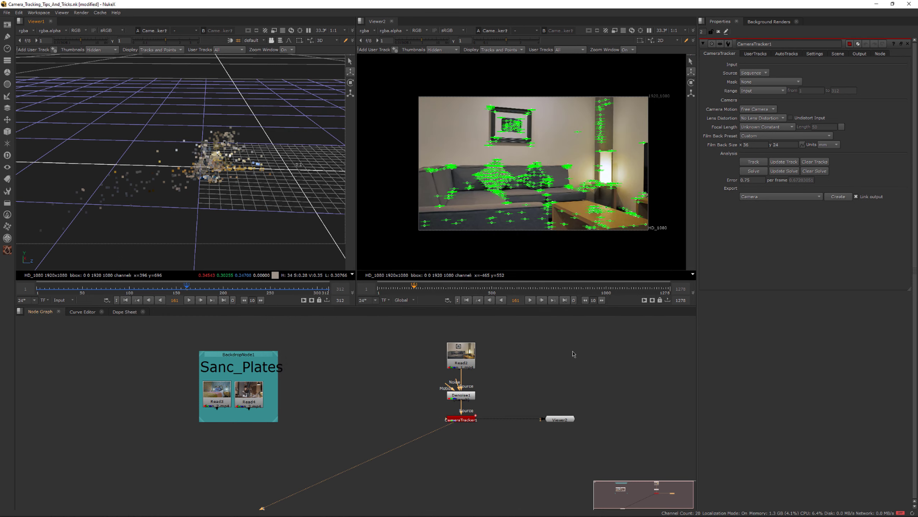
Step: Examine the point cloud's tilt against the ground grid from above, from the side and at grid level
{"action": "left_click_drag", "start_coordinate": [208, 196], "coordinate": [258, 209], "text": "alt"}
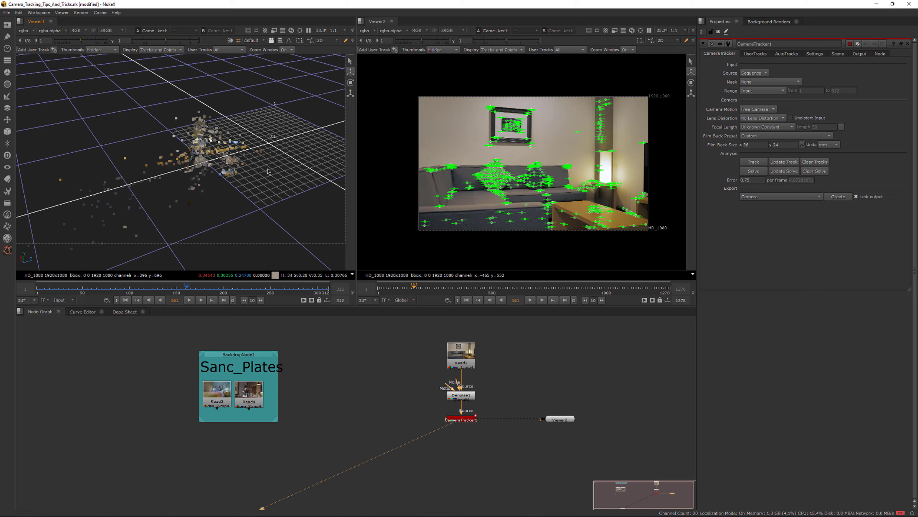
{"action": "left_click_drag", "start_coordinate": [223, 192], "coordinate": [135, 174], "text": "alt"}
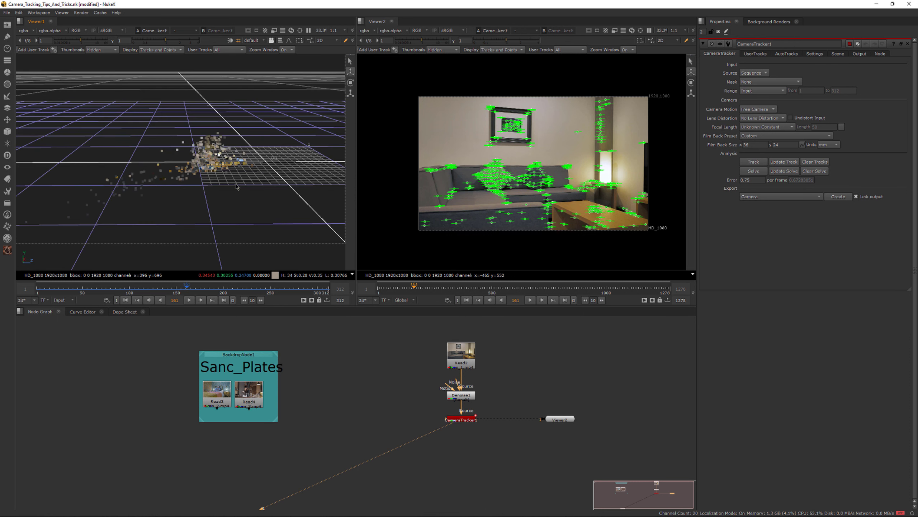
{"action": "left_click_drag", "start_coordinate": [237, 186], "coordinate": [174, 150], "text": "alt"}
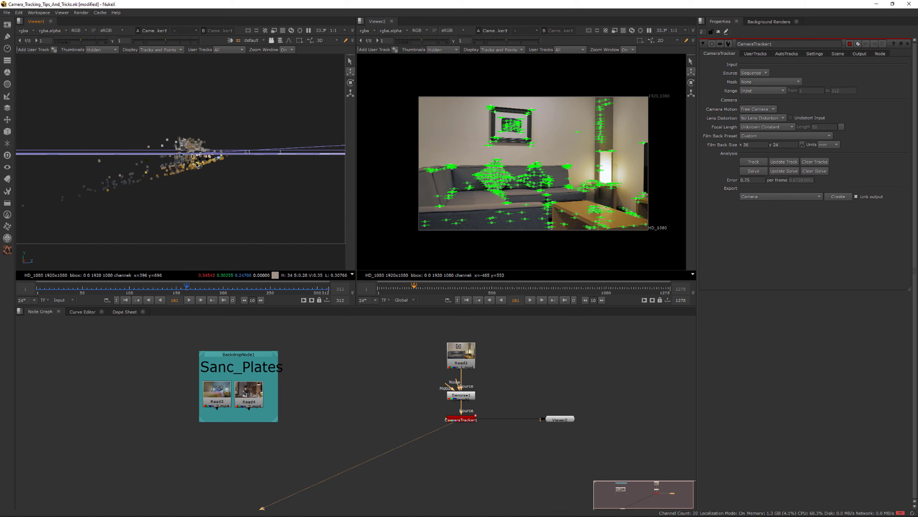
{"action": "left_click_drag", "start_coordinate": [197, 168], "coordinate": [193, 170], "text": "alt"}
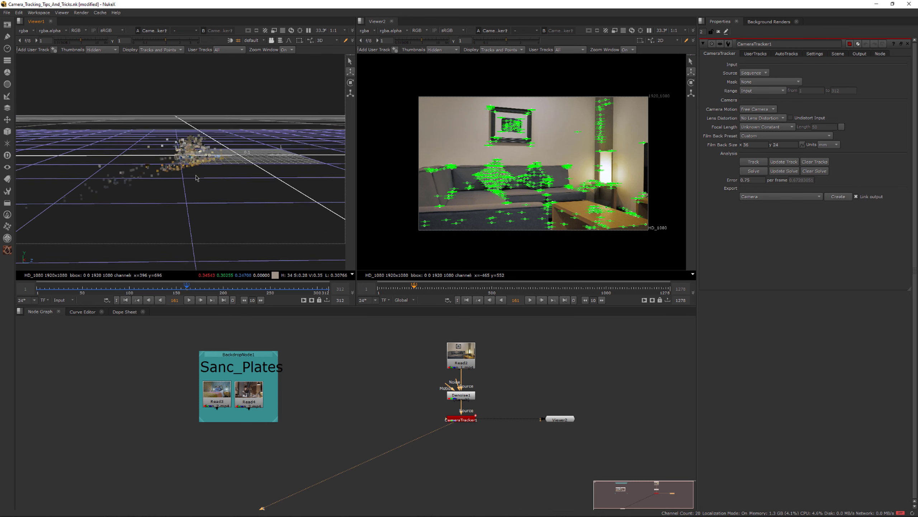
{"action": "left_click_drag", "start_coordinate": [195, 170], "coordinate": [182, 183], "text": "alt"}
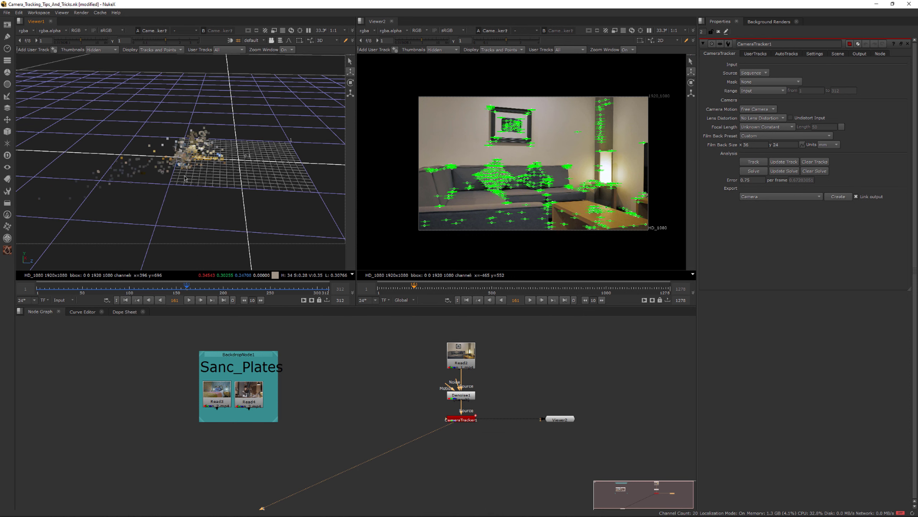
{"action": "left_click_drag", "start_coordinate": [156, 146], "coordinate": [165, 110], "text": "ctrl"}
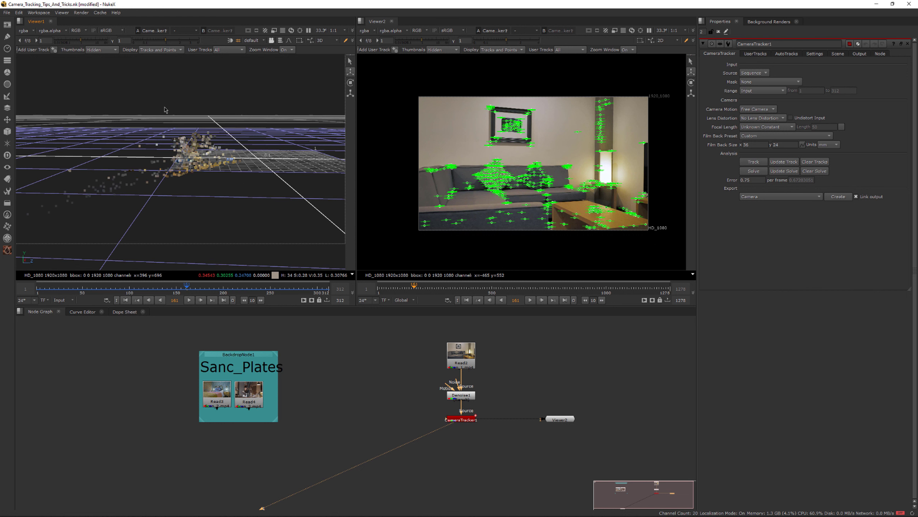
{"action": "left_click_drag", "start_coordinate": [234, 171], "coordinate": [228, 172], "text": "ctrl"}
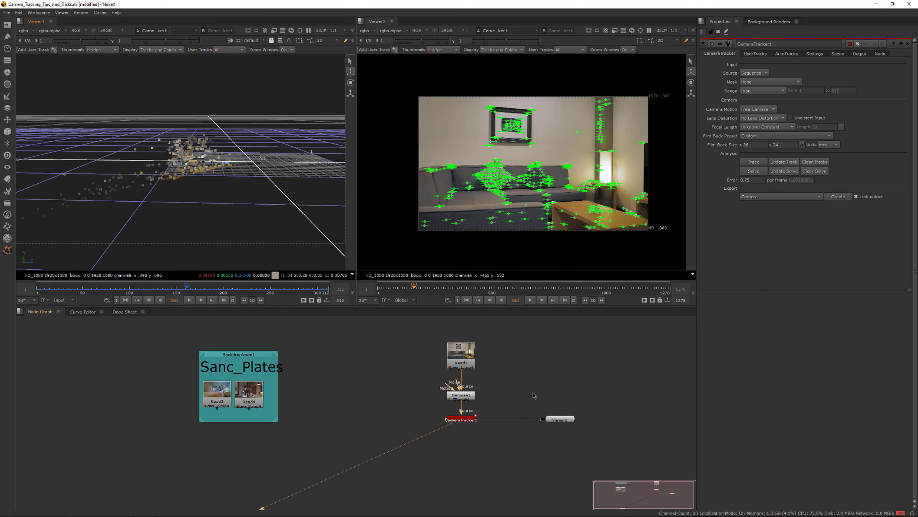
Step: Move the Viewer2 node slightly farther from the CameraTracker1 node in the node graph
{"action": "left_click_drag", "start_coordinate": [527, 383], "coordinate": [638, 473]}
{"action": "left_click_drag", "start_coordinate": [566, 421], "coordinate": [579, 430]}
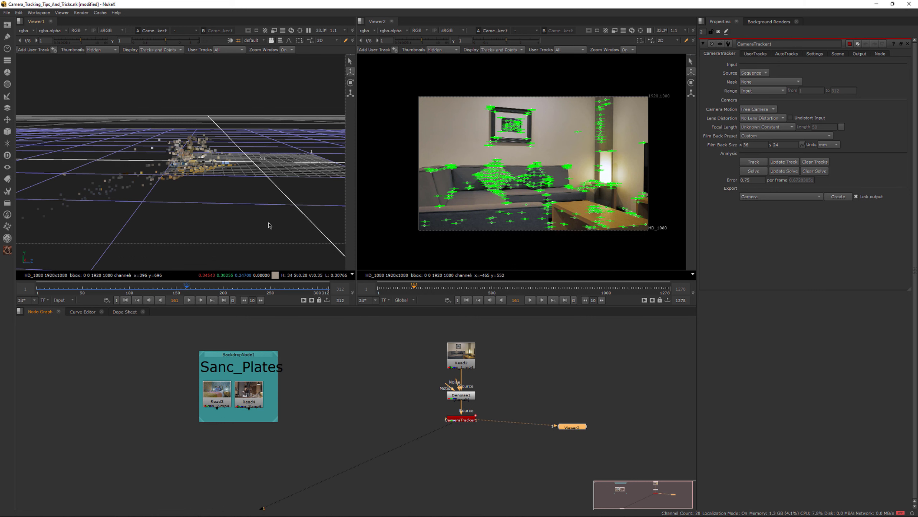
Step: Select the track in the floor gap between sofa and coffee table in Viewer2 and examine its point in Viewer1's point cloud
{"action": "left_click_drag", "start_coordinate": [268, 225], "coordinate": [269, 208], "text": "ctrl"}
{"action": "scroll", "coordinate": [528, 219], "scroll_direction": "up", "scroll_amount": 8}
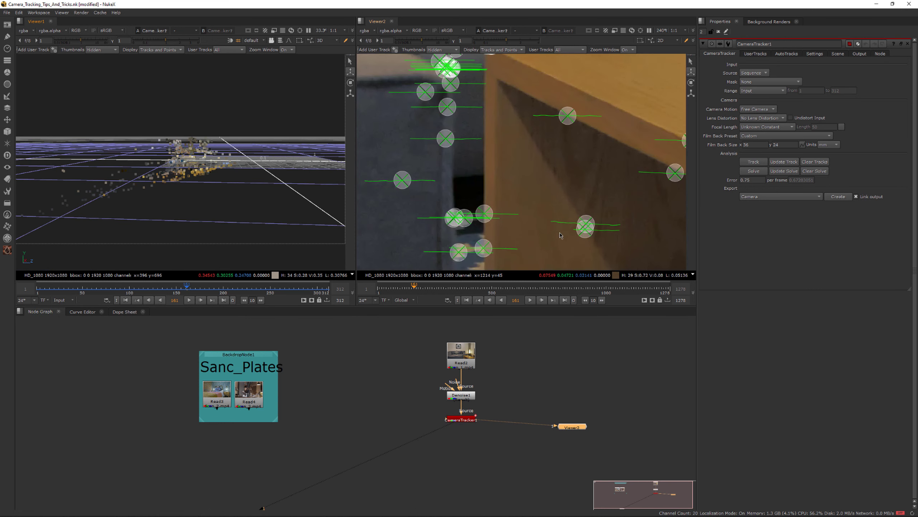
{"action": "scroll", "coordinate": [535, 232], "scroll_direction": "up", "scroll_amount": 4}
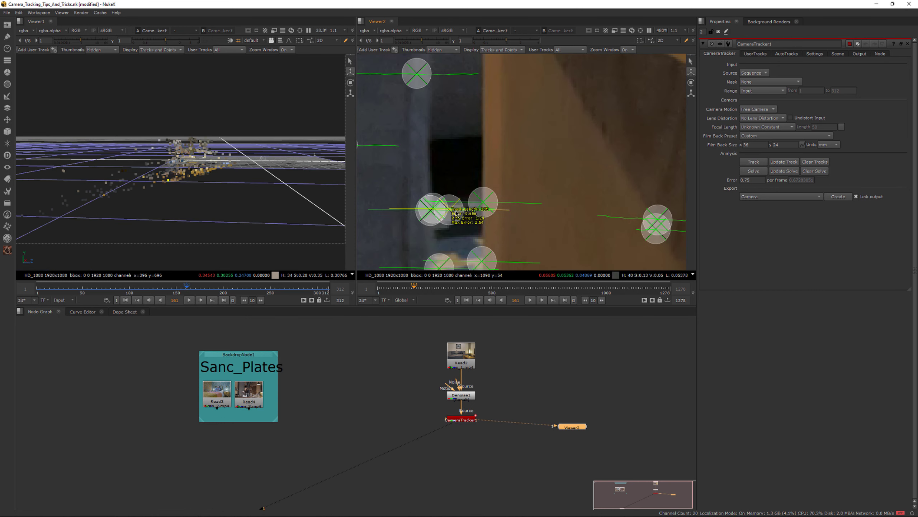
{"action": "mouse_move", "coordinate": [451, 213]}
{"action": "scroll", "coordinate": [196, 196], "scroll_direction": "up", "scroll_amount": 3}
{"action": "middle_click_drag", "start_coordinate": [163, 196], "coordinate": [188, 167]}
{"action": "scroll", "coordinate": [213, 133], "scroll_direction": "down", "scroll_amount": 4}
{"action": "left_click_drag", "start_coordinate": [170, 139], "coordinate": [170, 162], "text": "ctrl"}
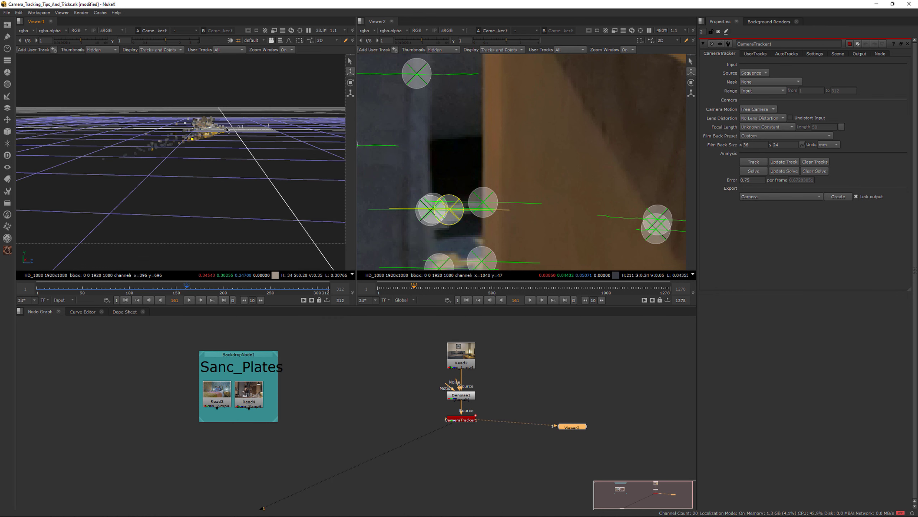
{"action": "left_click_drag", "start_coordinate": [246, 150], "coordinate": [159, 165], "text": "ctrl"}
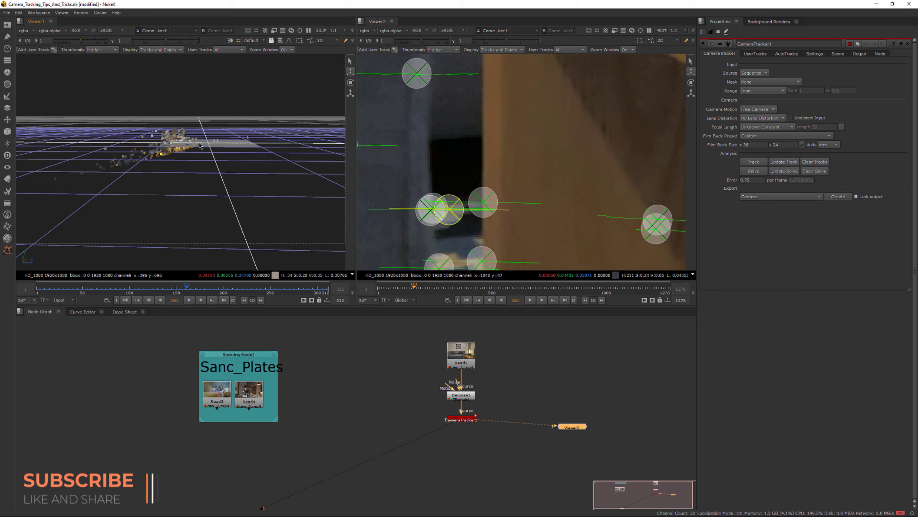
{"action": "left_click_drag", "start_coordinate": [226, 186], "coordinate": [211, 171], "text": "ctrl"}
{"action": "mouse_move", "coordinate": [452, 214]}
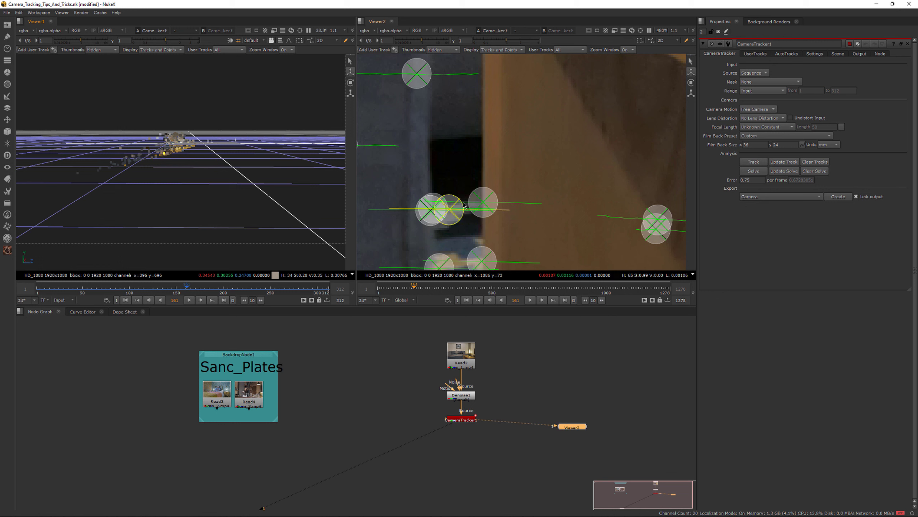
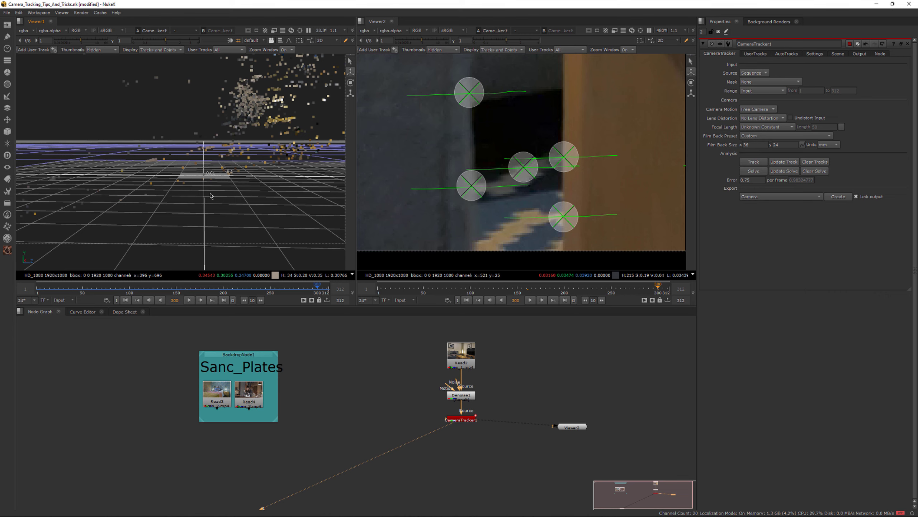
Step: Examine the point cloud against the ground grid and the floor tracks between sofa and coffee table at frame 300
{"action": "middle_click_drag", "start_coordinate": [228, 185], "coordinate": [167, 185], "text": "alt"}
{"action": "left_click_drag", "start_coordinate": [212, 187], "coordinate": [267, 193], "text": "ctrl"}
{"action": "scroll", "coordinate": [512, 165], "scroll_direction": "down", "scroll_amount": 8}
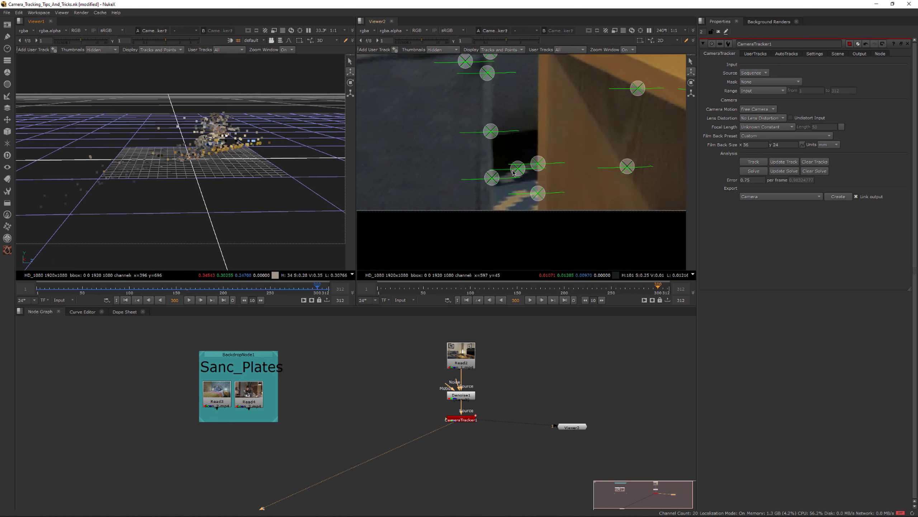
{"action": "middle_click_drag", "start_coordinate": [474, 163], "coordinate": [493, 170]}
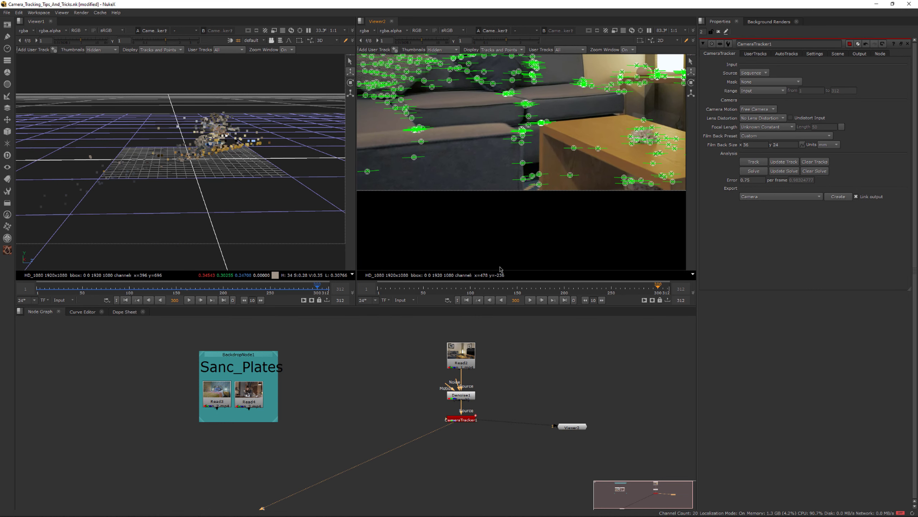
Step: Review the export types offered by CameraTracker1, including Cards and SphericalTransform
{"action": "left_click", "coordinate": [791, 198]}
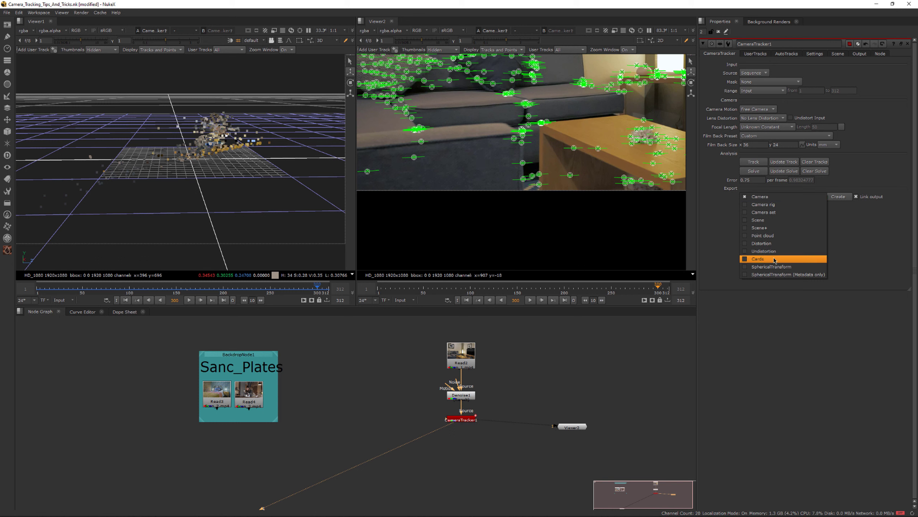
{"action": "left_click", "coordinate": [263, 195]}
{"action": "left_click", "coordinate": [763, 198]}
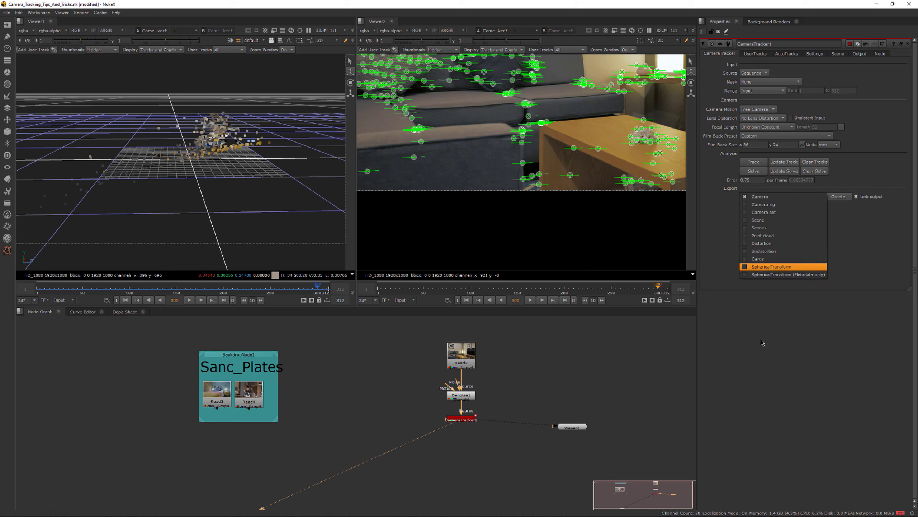
{"action": "left_click", "coordinate": [792, 337]}
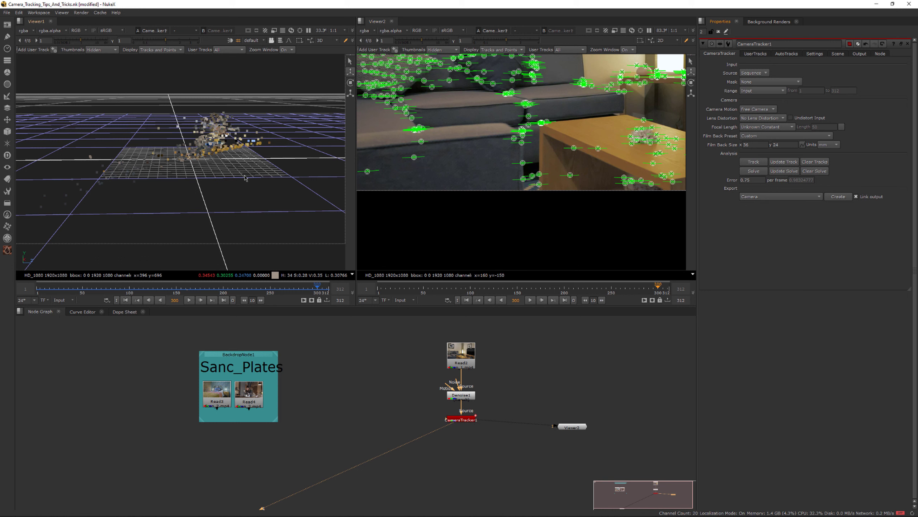
Step: Set CameraTracker1's export type to Scene and create the export with linked output
{"action": "left_click", "coordinate": [768, 201]}
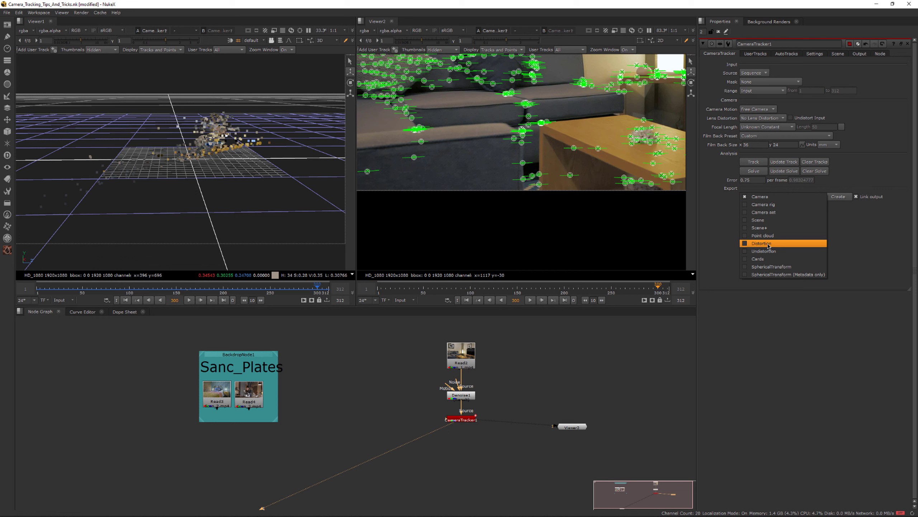
{"action": "left_click", "coordinate": [756, 221]}
{"action": "left_click", "coordinate": [836, 196]}
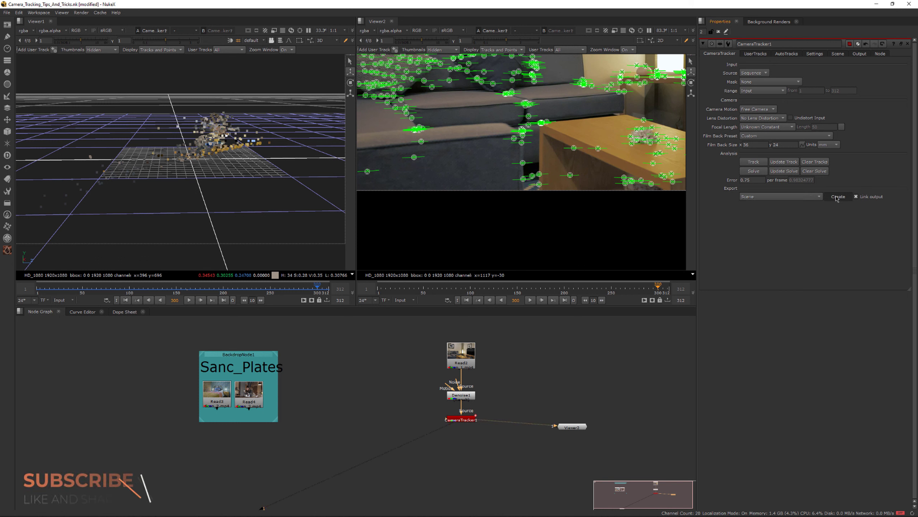
Step: Space out the exported nodes by moving CameraTrackerPointCloud1, Scene1 and Camera1 below CameraTracker1, with Camera1 farther to the side
{"action": "middle_click_drag", "start_coordinate": [524, 462], "coordinate": [486, 428]}
{"action": "scroll", "coordinate": [486, 428], "scroll_direction": "up", "scroll_amount": 2}
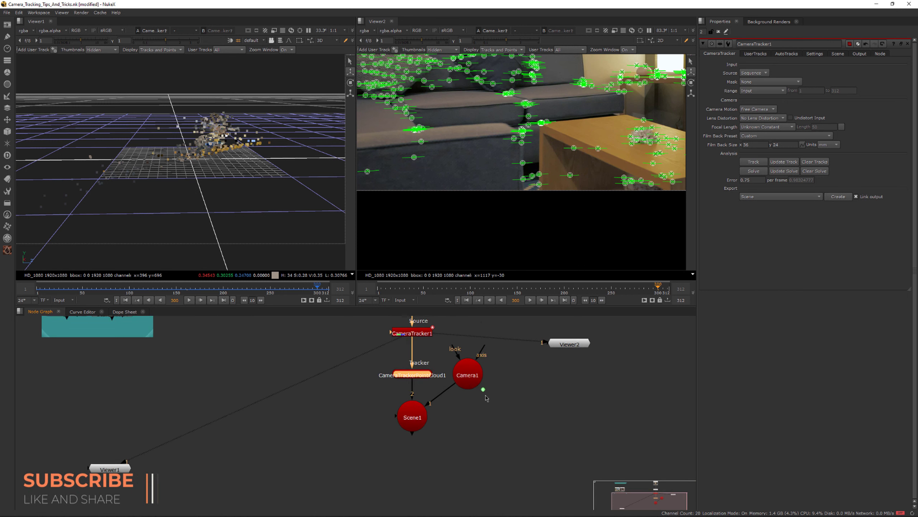
{"action": "left_click_drag", "start_coordinate": [505, 436], "coordinate": [362, 338]}
{"action": "left_click_drag", "start_coordinate": [379, 372], "coordinate": [379, 413]}
{"action": "left_click", "coordinate": [379, 413]}
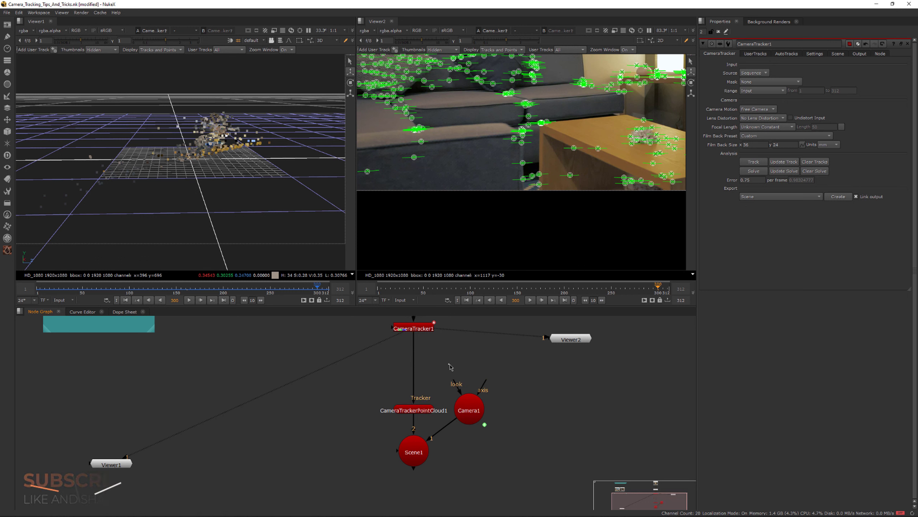
{"action": "left_click_drag", "start_coordinate": [469, 410], "coordinate": [509, 423]}
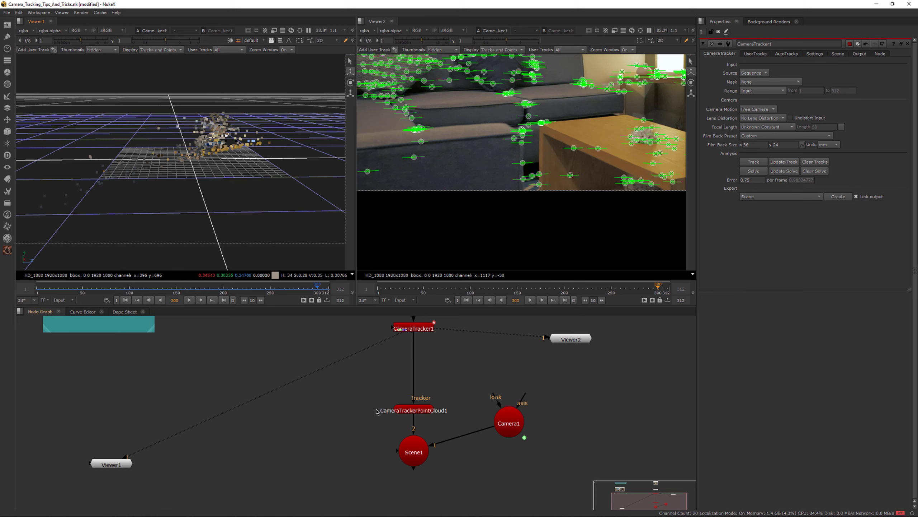
Step: Connect Viewer1 to Scene1 and view the exported camera and point cloud beside the full plate in Viewer2
{"action": "left_click_drag", "start_coordinate": [383, 344], "coordinate": [397, 451]}
{"action": "mouse_move", "coordinate": [242, 154]}
{"action": "left_mouse_down", "text": "ctrl"}
{"action": "mouse_move", "coordinate": [168, 242]}
{"action": "mouse_move", "coordinate": [244, 146]}
{"action": "mouse_move", "coordinate": [253, 155]}
{"action": "mouse_move", "coordinate": [239, 155]}
{"action": "mouse_move", "coordinate": [270, 168]}
{"action": "mouse_move", "coordinate": [246, 165]}
{"action": "left_mouse_up", "text": "ctrl"}
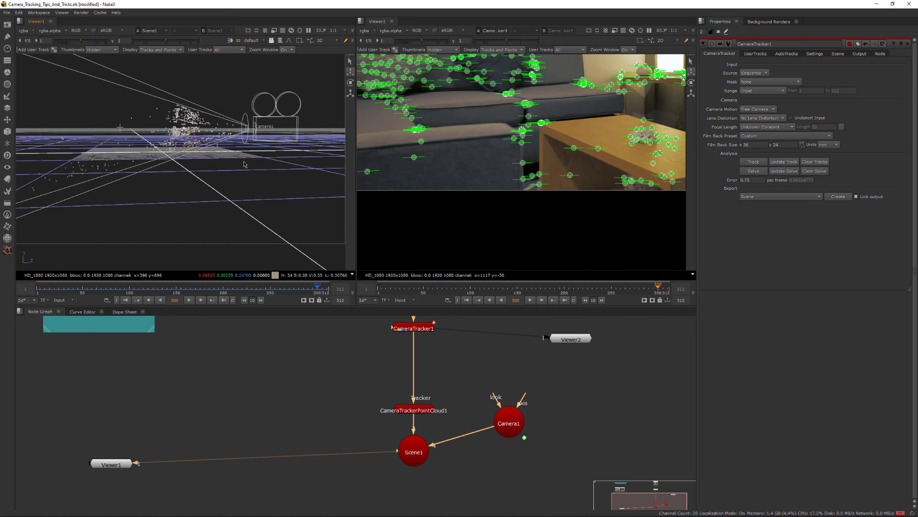
{"action": "scroll", "coordinate": [457, 141], "scroll_direction": "down", "scroll_amount": 5}
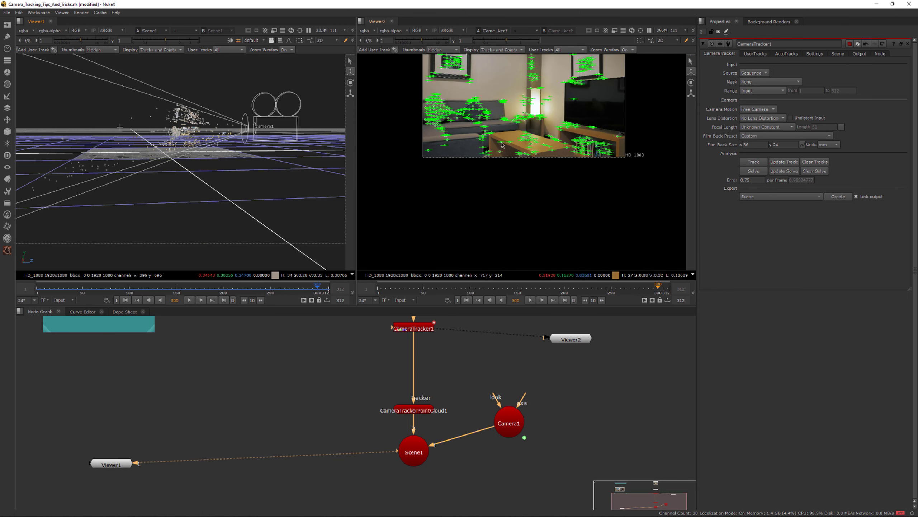
{"action": "scroll", "coordinate": [500, 105], "scroll_direction": "up", "scroll_amount": 1}
{"action": "middle_click_drag", "start_coordinate": [499, 106], "coordinate": [499, 177]}
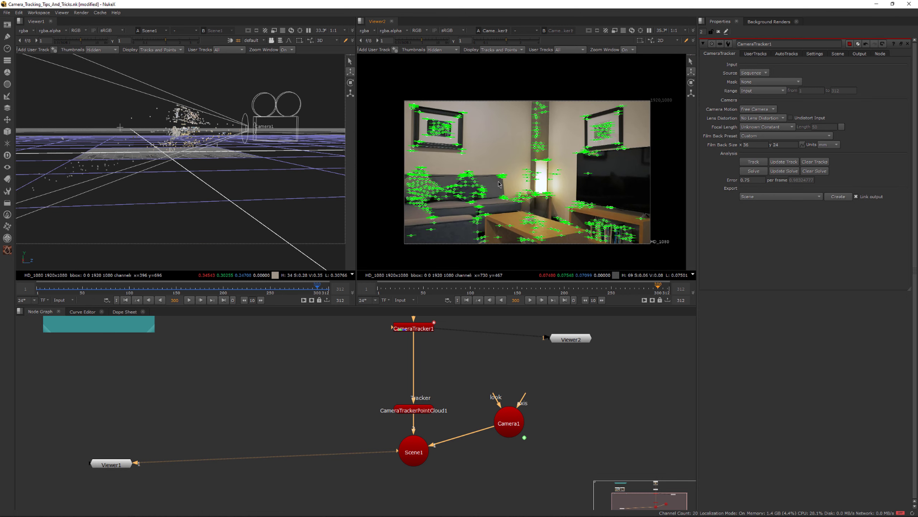
{"action": "scroll", "coordinate": [500, 183], "scroll_direction": "up", "scroll_amount": 2}
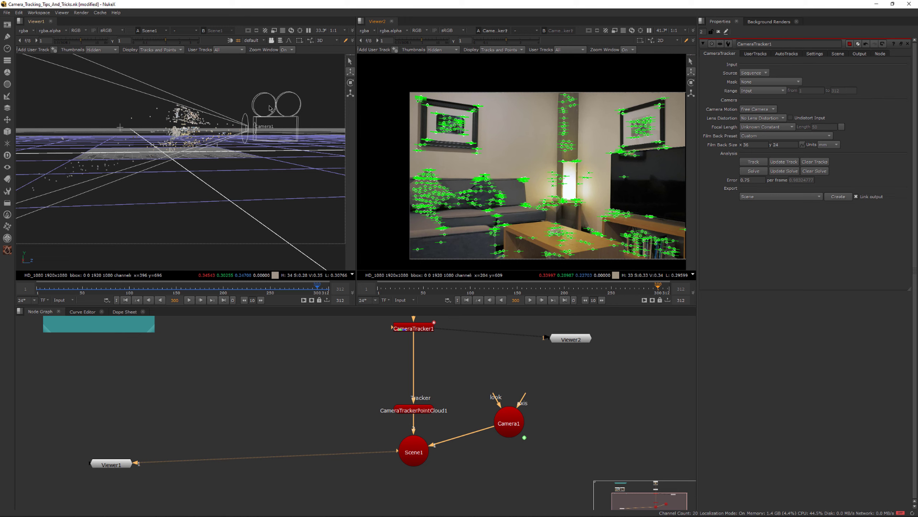
Step: Examine the exported camera and point cloud against the ground grid from above and from the side in Viewer1
{"action": "left_click_drag", "start_coordinate": [277, 150], "coordinate": [146, 128], "text": "ctrl"}
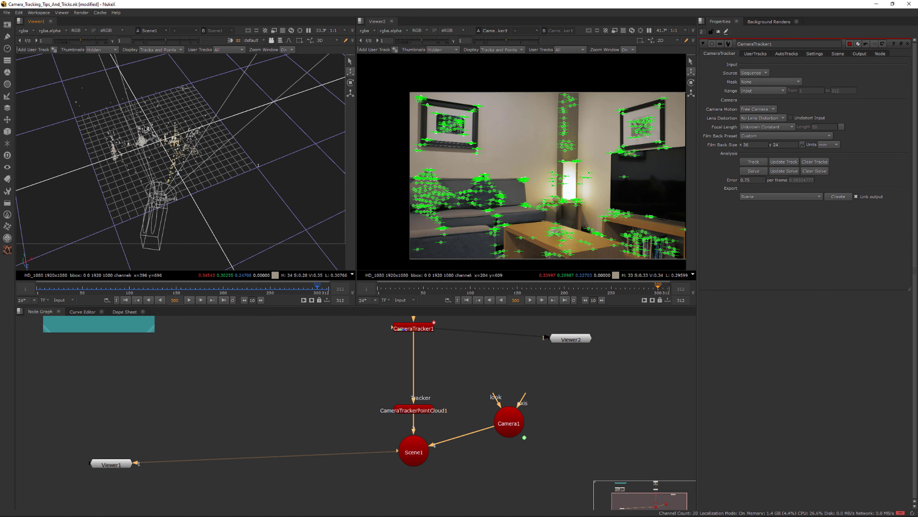
{"action": "left_click_drag", "start_coordinate": [189, 169], "coordinate": [279, 112], "text": "ctrl"}
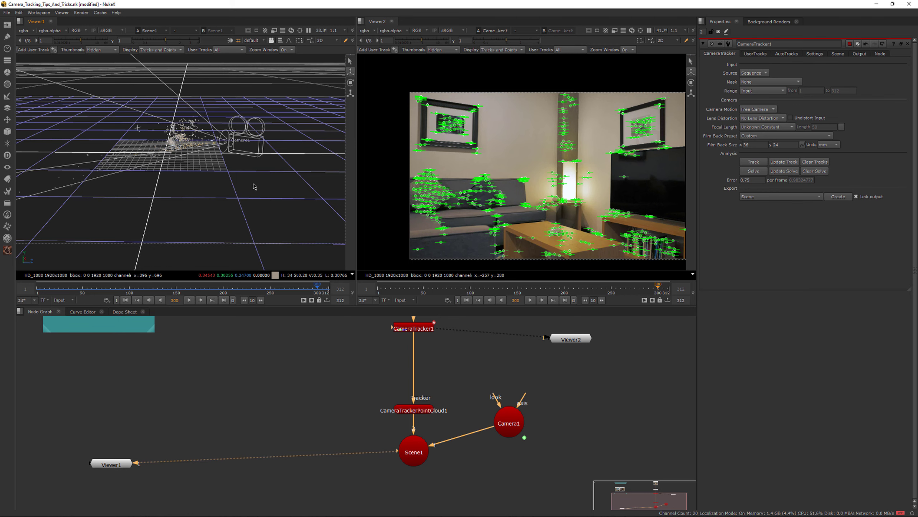
{"action": "left_click_drag", "start_coordinate": [255, 187], "coordinate": [102, 245], "text": "ctrl"}
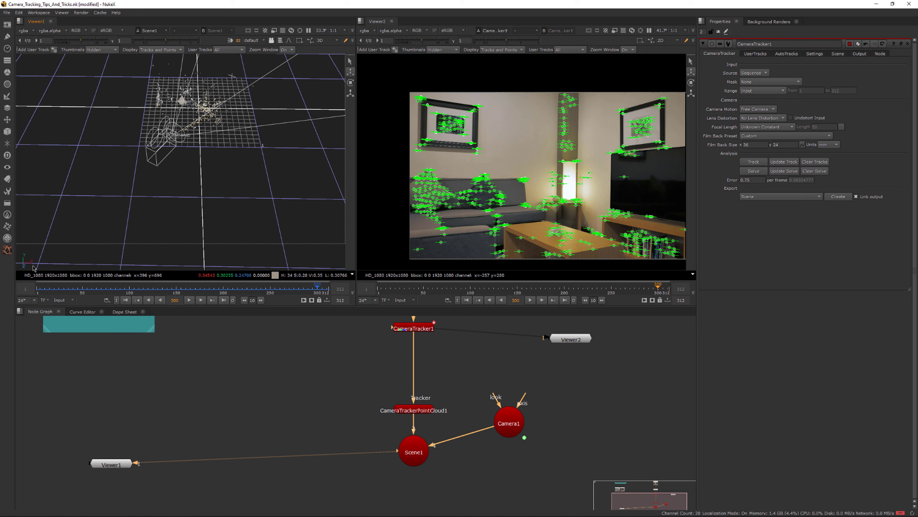
{"action": "middle_click_drag", "start_coordinate": [78, 224], "coordinate": [84, 211]}
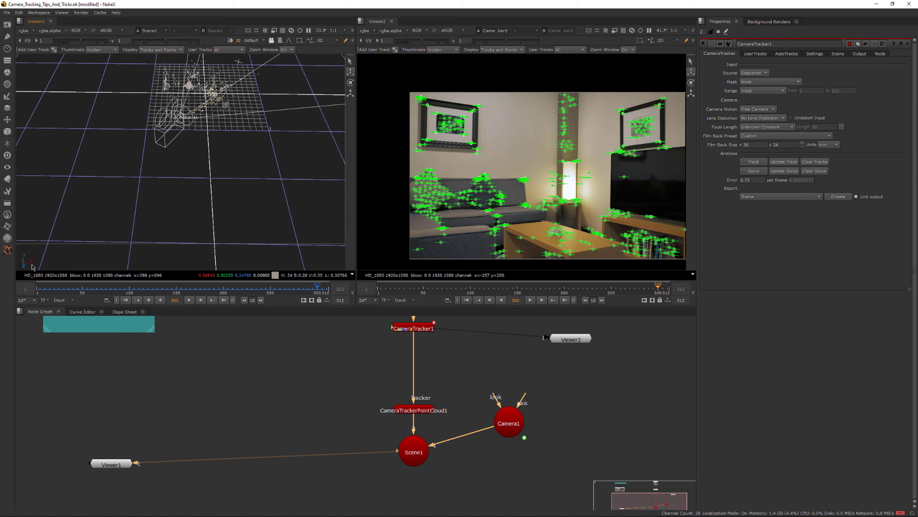
{"action": "left_click_drag", "start_coordinate": [120, 214], "coordinate": [212, 148], "text": "ctrl"}
Step: Compare how the point cloud lines up with the ground grid's axes in Viewer1 against the room's walls in Viewer2
{"action": "left_click_drag", "start_coordinate": [154, 113], "coordinate": [123, 81]}
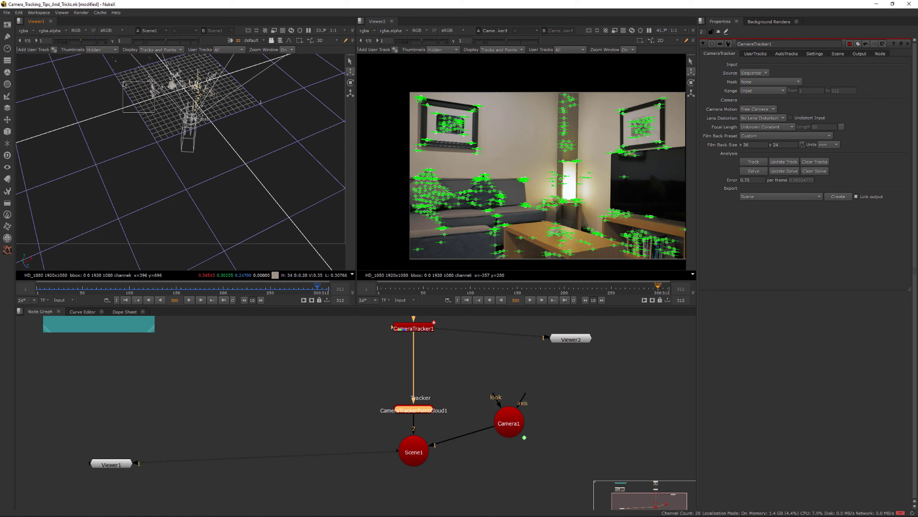
{"action": "left_click_drag", "start_coordinate": [263, 184], "coordinate": [222, 174]}
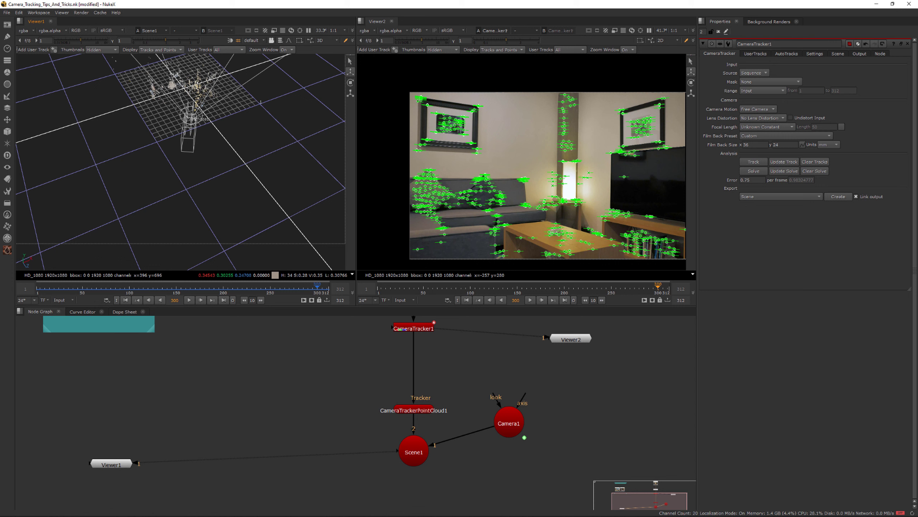
{"action": "left_click", "coordinate": [187, 97]}
{"action": "left_click_drag", "start_coordinate": [284, 206], "coordinate": [303, 224]}
{"action": "middle_click_drag", "start_coordinate": [137, 127], "coordinate": [223, 243]}
{"action": "left_click", "coordinate": [270, 204]}
{"action": "left_click_drag", "start_coordinate": [231, 155], "coordinate": [165, 94]}
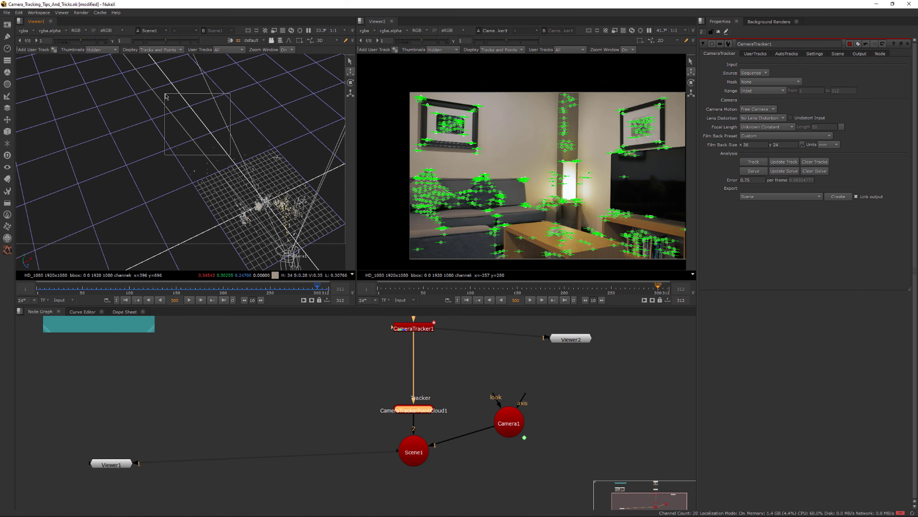
{"action": "scroll", "coordinate": [220, 172], "scroll_direction": "down", "scroll_amount": 3}
{"action": "left_click_drag", "start_coordinate": [220, 171], "coordinate": [190, 148], "text": "ctrl"}
{"action": "left_click_drag", "start_coordinate": [182, 201], "coordinate": [243, 220], "text": "ctrl"}
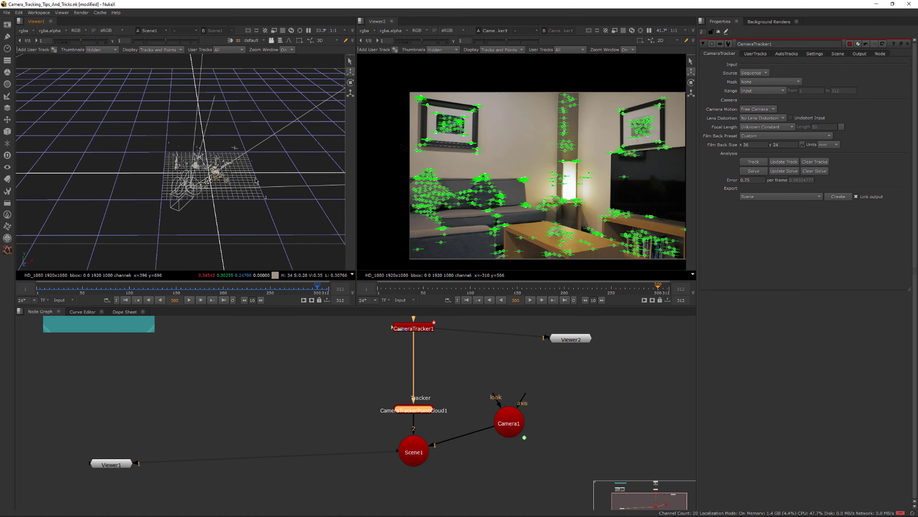
{"action": "middle_click_drag", "start_coordinate": [525, 167], "coordinate": [501, 157]}
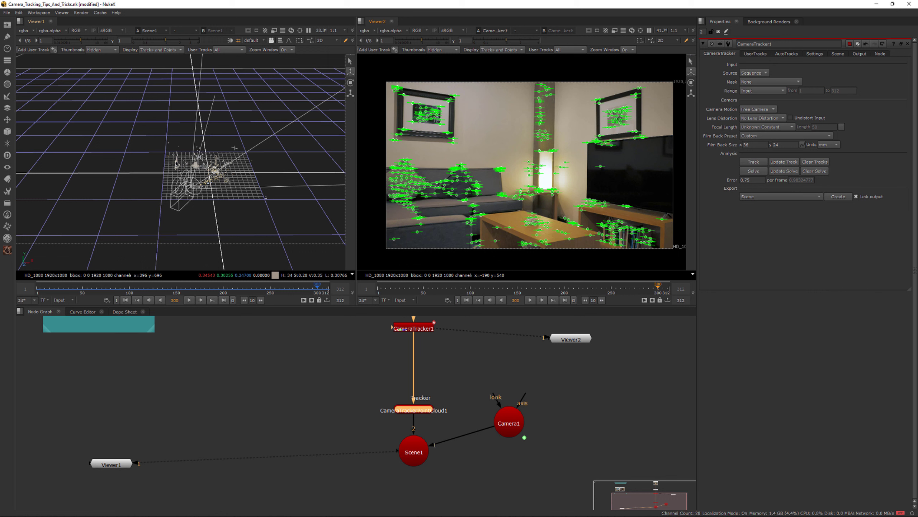
{"action": "left_click_drag", "start_coordinate": [149, 173], "coordinate": [255, 234]}
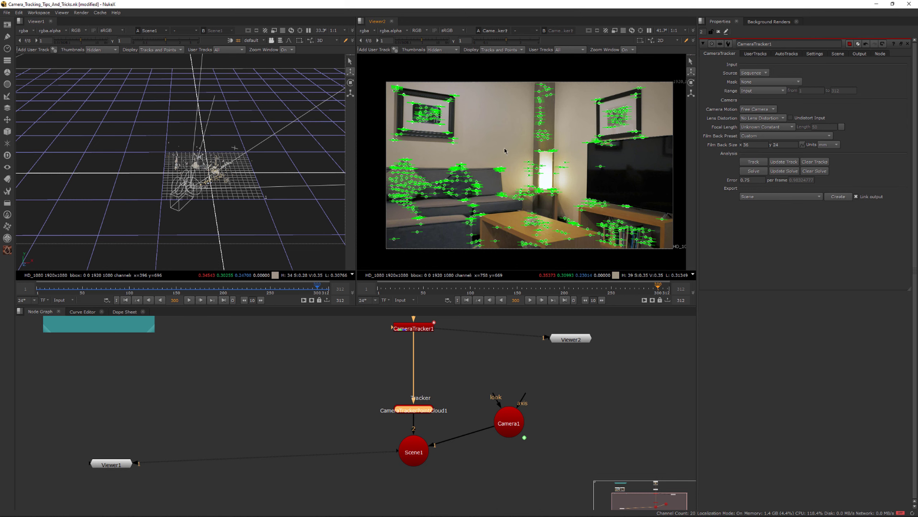
Step: Maximize Viewer2 and go to frame 150 of the tracked footage
{"action": "key", "text": "space"}
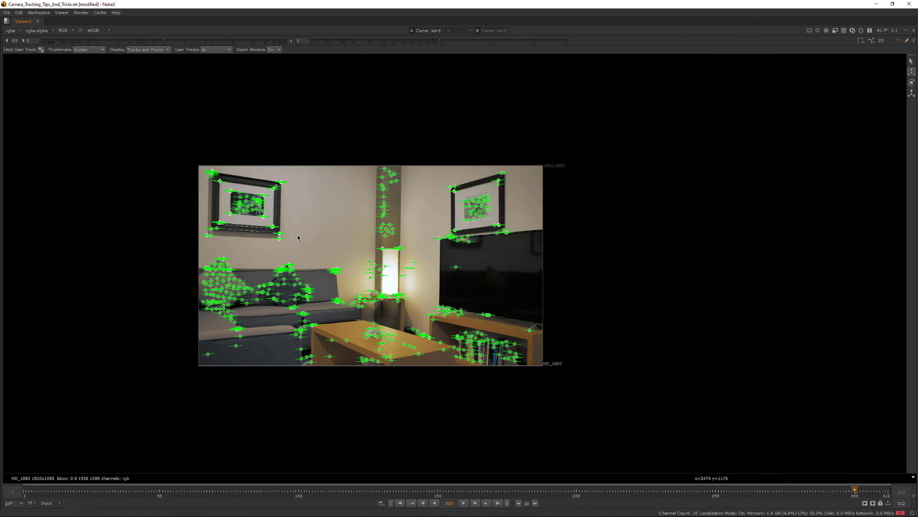
{"action": "scroll", "coordinate": [430, 197], "scroll_direction": "down", "scroll_amount": 2}
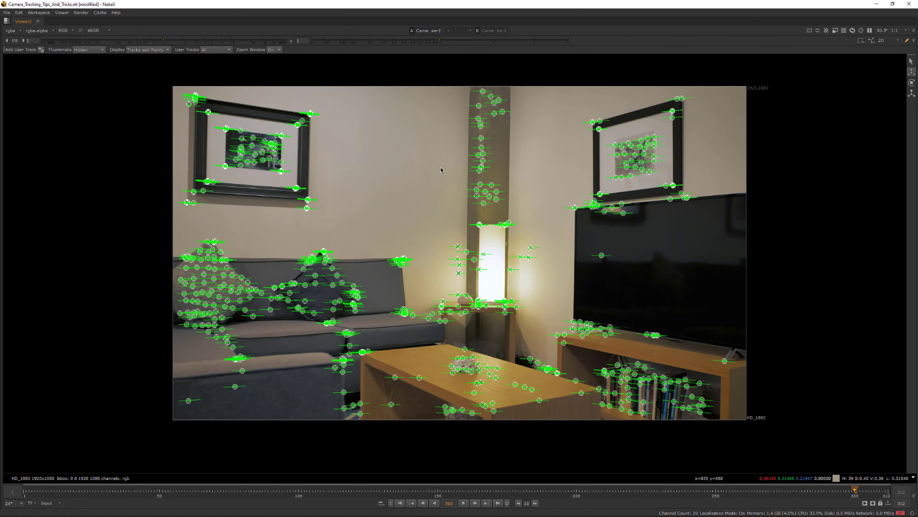
{"action": "middle_click_drag", "start_coordinate": [441, 167], "coordinate": [441, 177]}
{"action": "left_click", "coordinate": [440, 491]}
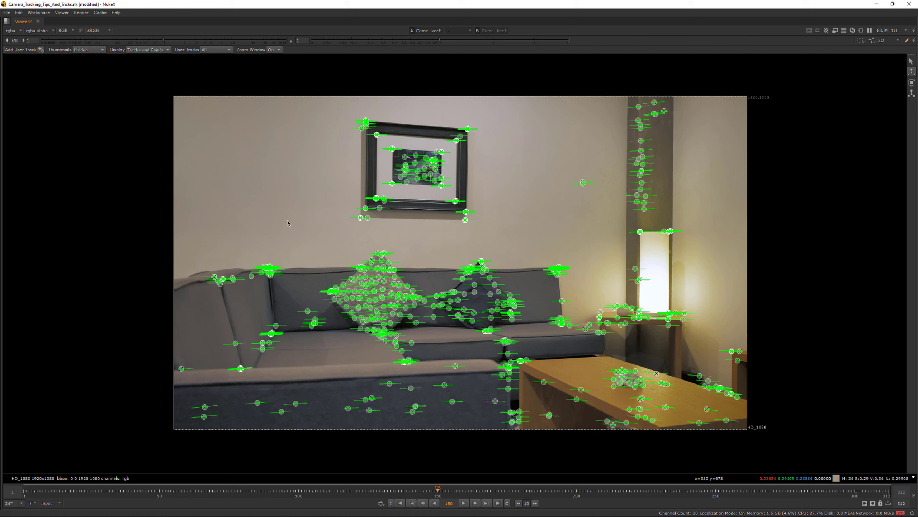
Step: Examine the tracks along the top edge of the sofa back, starting with the cluster at its left corner
{"action": "mouse_move", "coordinate": [270, 277]}
{"action": "left_click_drag", "start_coordinate": [243, 228], "coordinate": [284, 287]}
{"action": "left_click_drag", "start_coordinate": [530, 244], "coordinate": [596, 286]}
{"action": "left_click_drag", "start_coordinate": [288, 242], "coordinate": [511, 272]}
{"action": "left_click", "coordinate": [304, 251]}
{"action": "scroll", "coordinate": [266, 284], "scroll_direction": "up", "scroll_amount": 10}
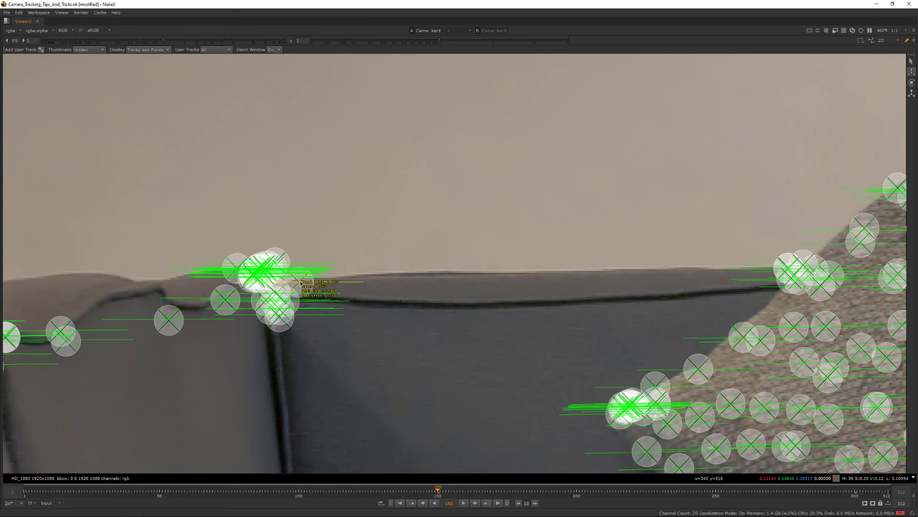
{"action": "scroll", "coordinate": [320, 290], "scroll_direction": "down", "scroll_amount": 7}
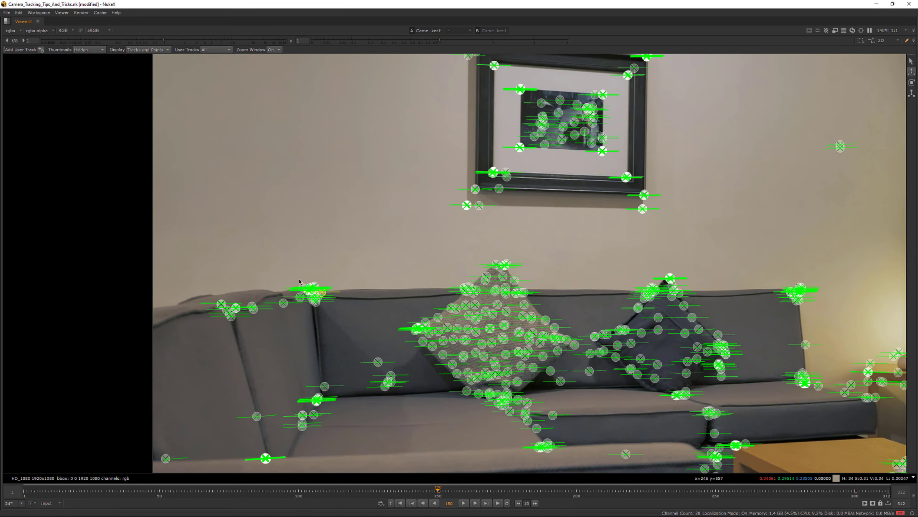
{"action": "middle_click_drag", "start_coordinate": [402, 334], "coordinate": [331, 329]}
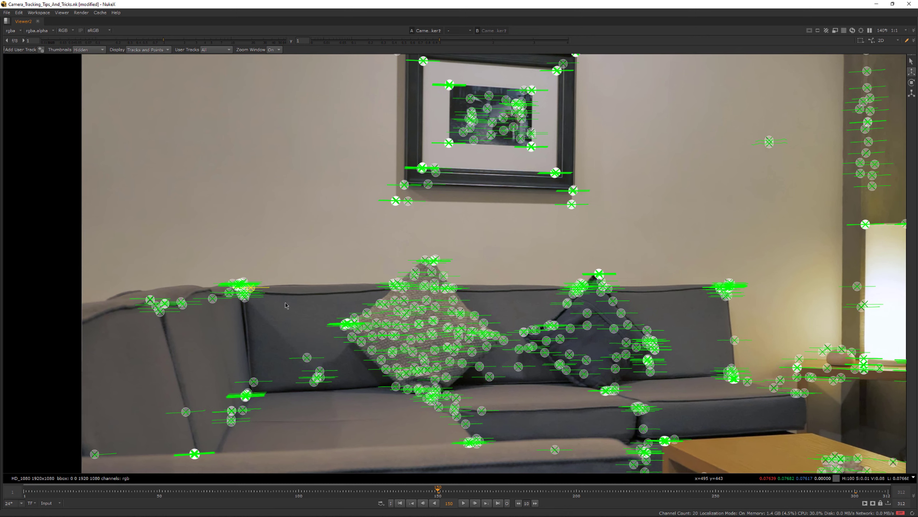
Step: Inspect the tracks at both upper corners of the sofa back and check the actions offered for the right corner track
{"action": "mouse_move", "coordinate": [251, 290]}
{"action": "scroll", "coordinate": [740, 282], "scroll_direction": "up", "scroll_amount": 4}
{"action": "mouse_move", "coordinate": [705, 293]}
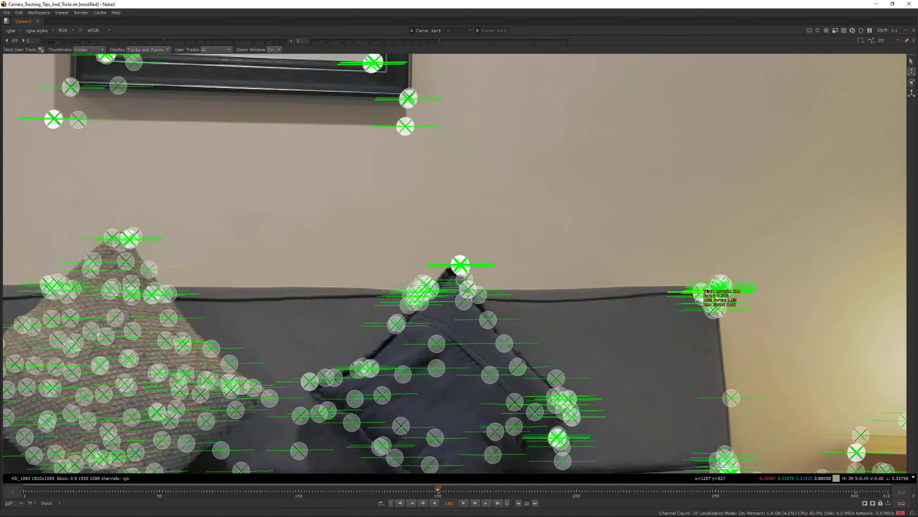
{"action": "scroll", "coordinate": [705, 293], "scroll_direction": "up", "scroll_amount": 4}
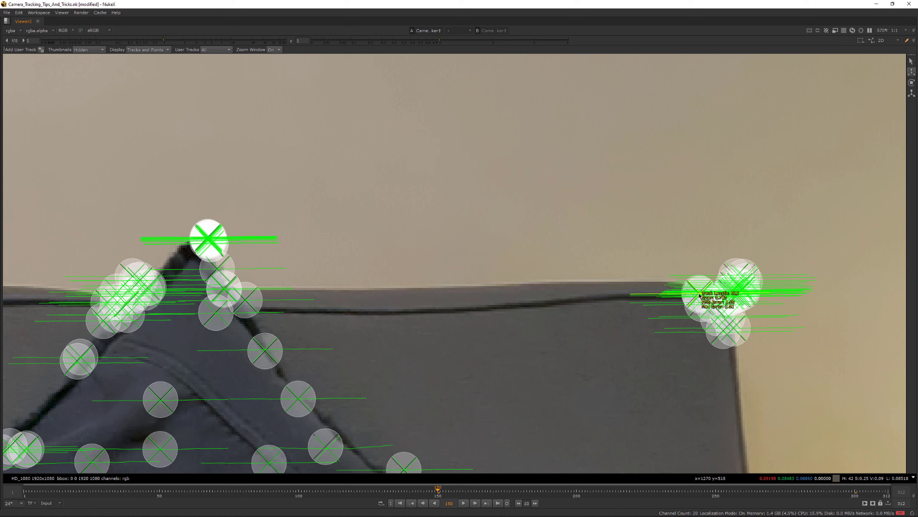
{"action": "scroll", "coordinate": [680, 303], "scroll_direction": "down", "scroll_amount": 1}
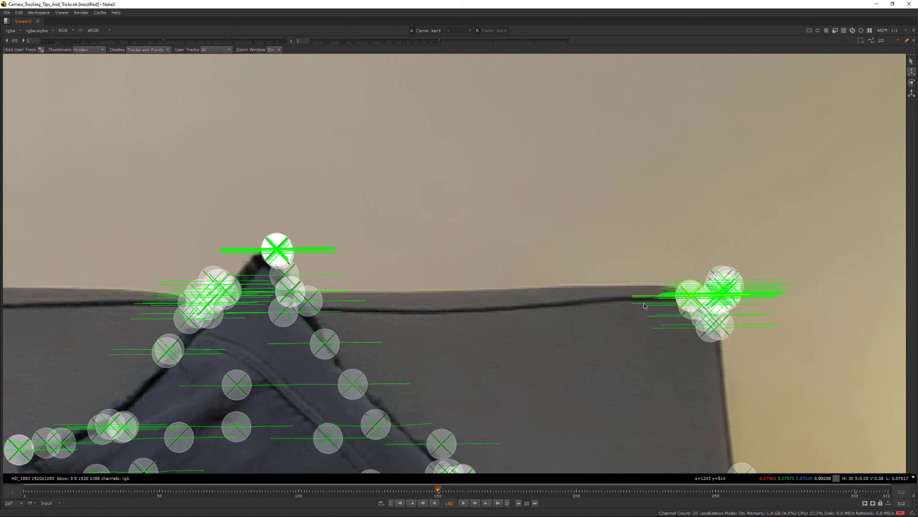
{"action": "right_click", "coordinate": [694, 297]}
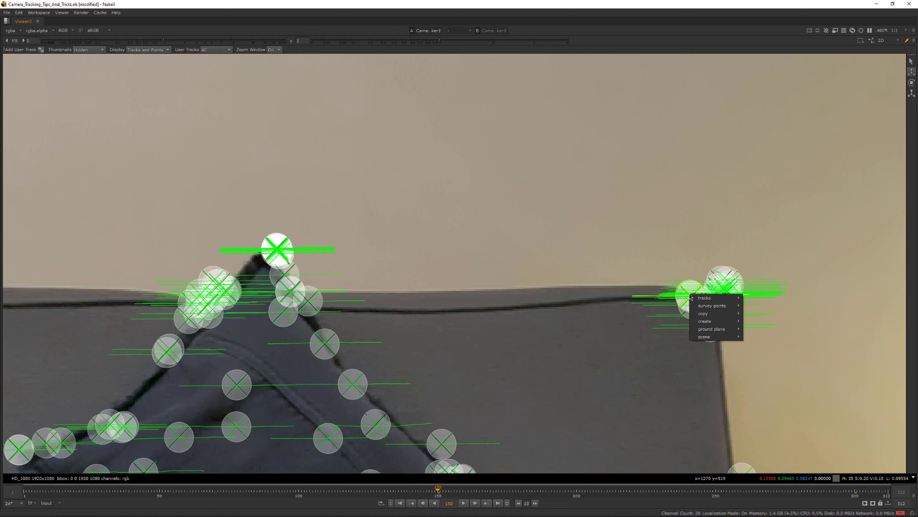
{"action": "left_click", "coordinate": [594, 297]}
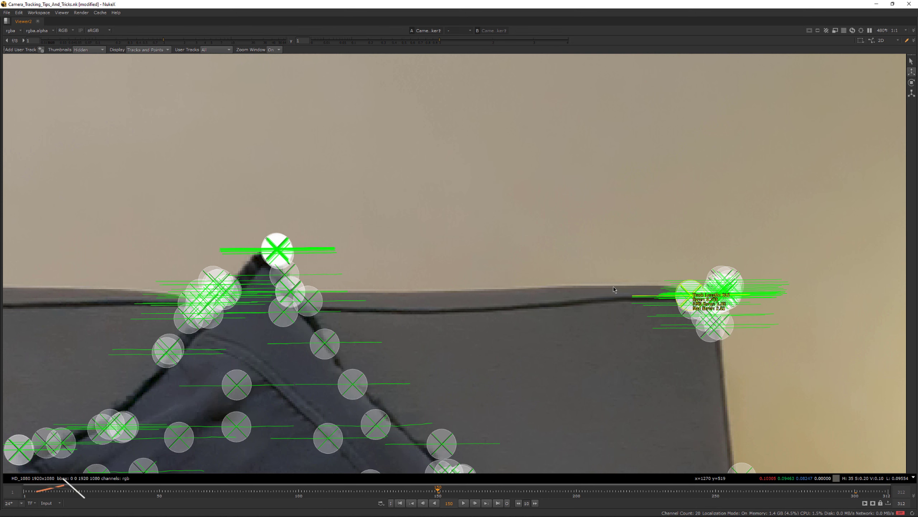
{"action": "key", "text": "Tab"}
{"action": "key", "text": "Tab"}
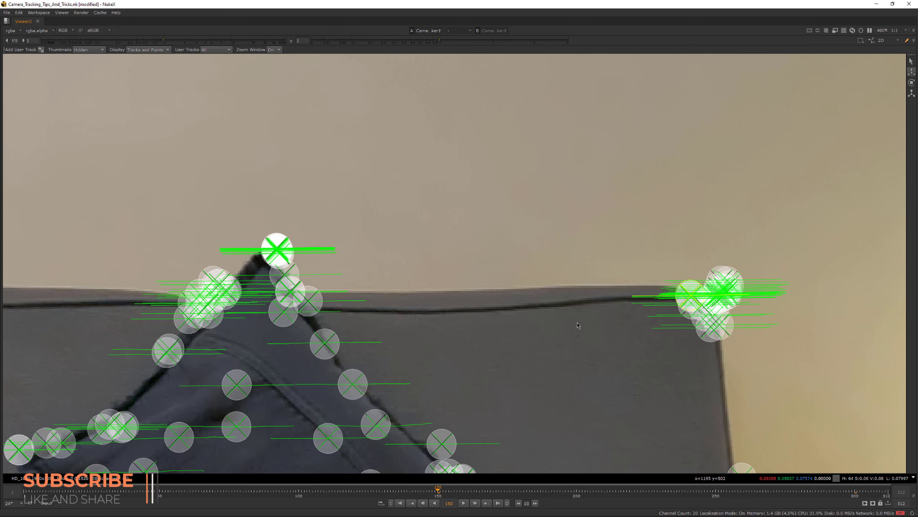
Step: Restore the side-by-side viewer layout and bring the whole sofa back into view in Viewer2
{"action": "key", "text": "space"}
{"action": "middle_click_drag", "start_coordinate": [274, 175], "coordinate": [234, 183]}
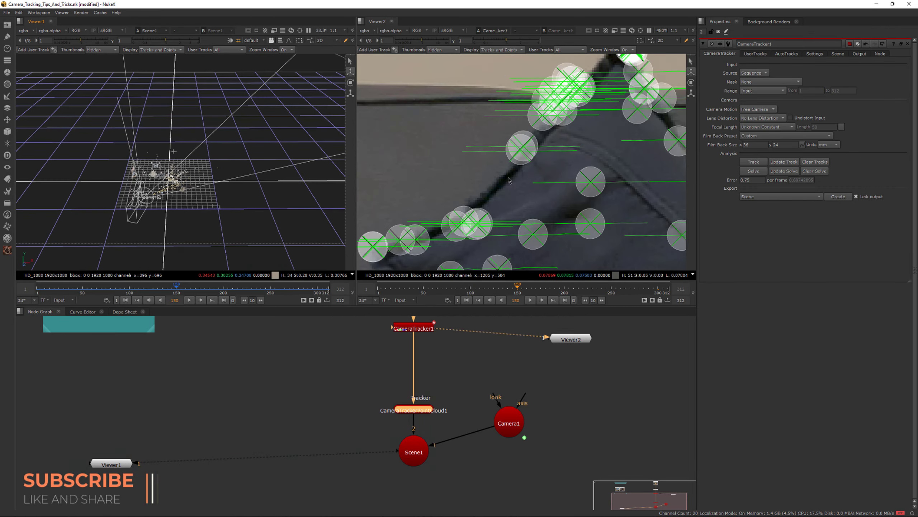
{"action": "scroll", "coordinate": [540, 185], "scroll_direction": "down", "scroll_amount": 10}
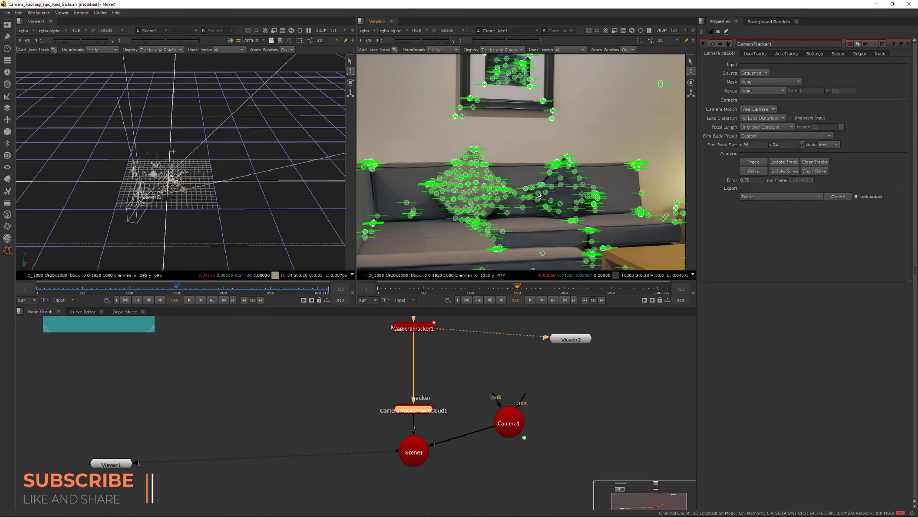
{"action": "scroll", "coordinate": [538, 195], "scroll_direction": "down", "scroll_amount": 1}
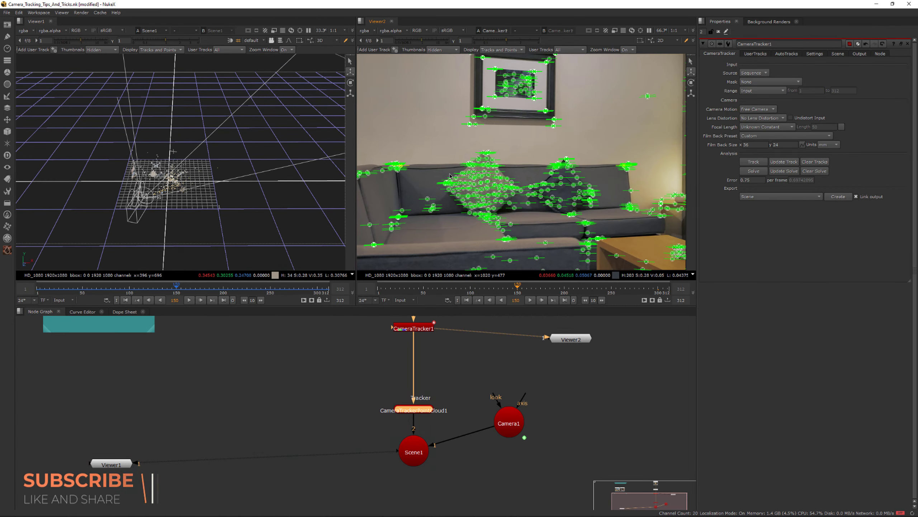
Step: Set the ground plane's X axis from the selected sofa-back corner tracks and check the point cloud in Viewer1
{"action": "left_click_drag", "start_coordinate": [217, 198], "coordinate": [263, 179], "text": "ctrl"}
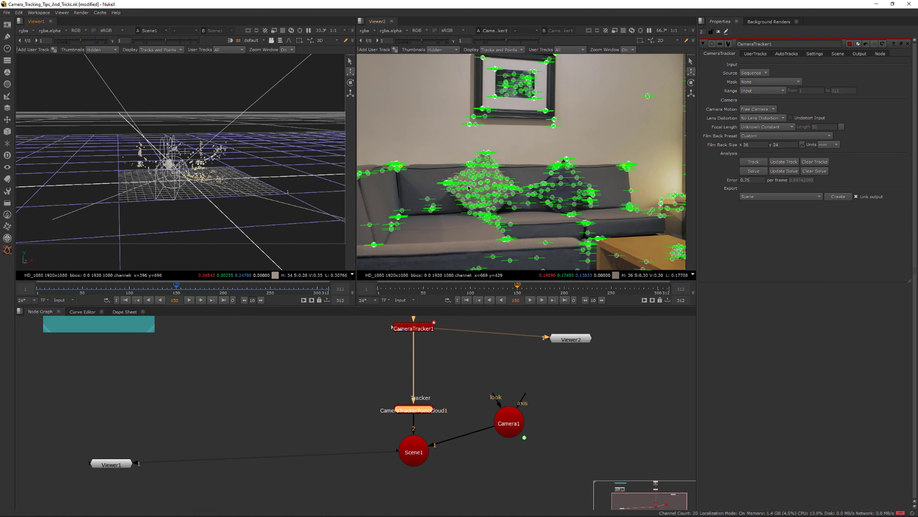
{"action": "scroll", "coordinate": [448, 173], "scroll_direction": "up", "scroll_amount": 2}
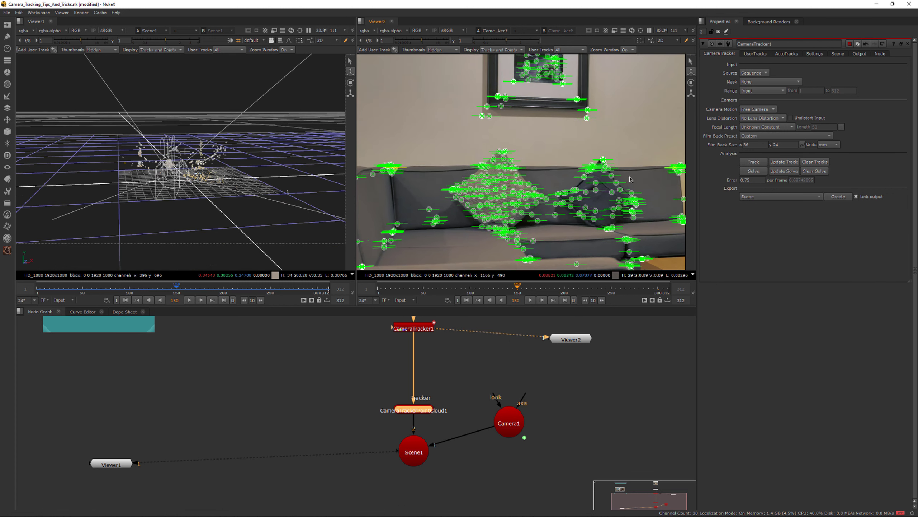
{"action": "right_click", "coordinate": [399, 171]}
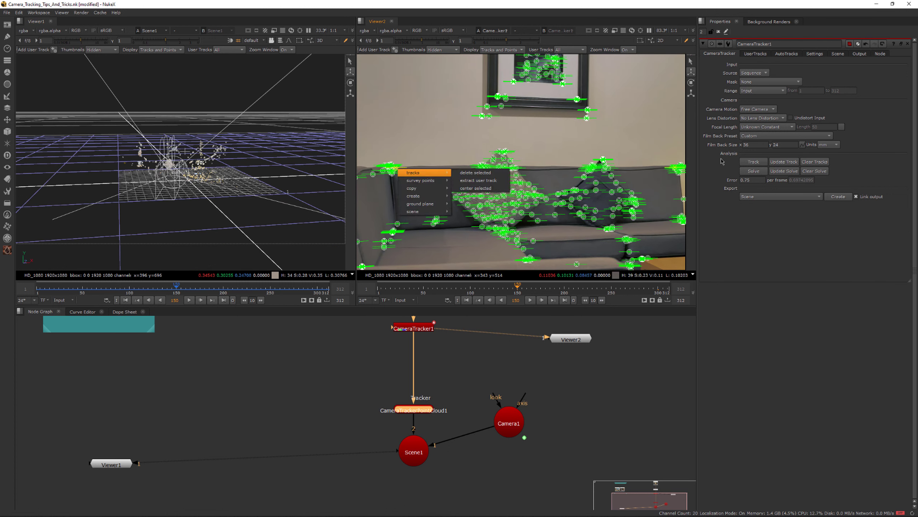
{"action": "mouse_move", "coordinate": [421, 200]}
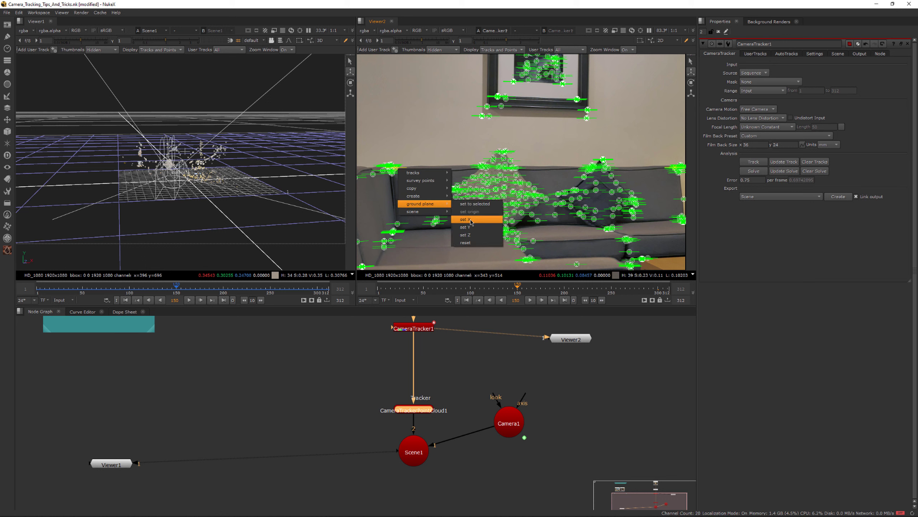
{"action": "left_click", "coordinate": [473, 221]}
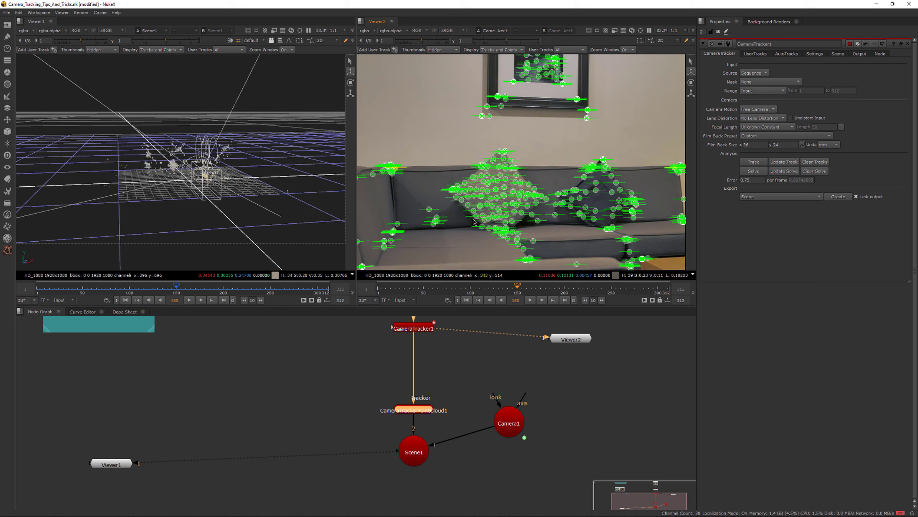
{"action": "left_click_drag", "start_coordinate": [271, 164], "coordinate": [244, 165], "text": "ctrl"}
Step: Examine the tracks on the picture frame, sofa and lamp in the maximized Viewer2 for a vertical reference, including the frame's lower right corner
{"action": "scroll", "coordinate": [460, 174], "scroll_direction": "down", "scroll_amount": 2}
{"action": "scroll", "coordinate": [484, 176], "scroll_direction": "down", "scroll_amount": 1}
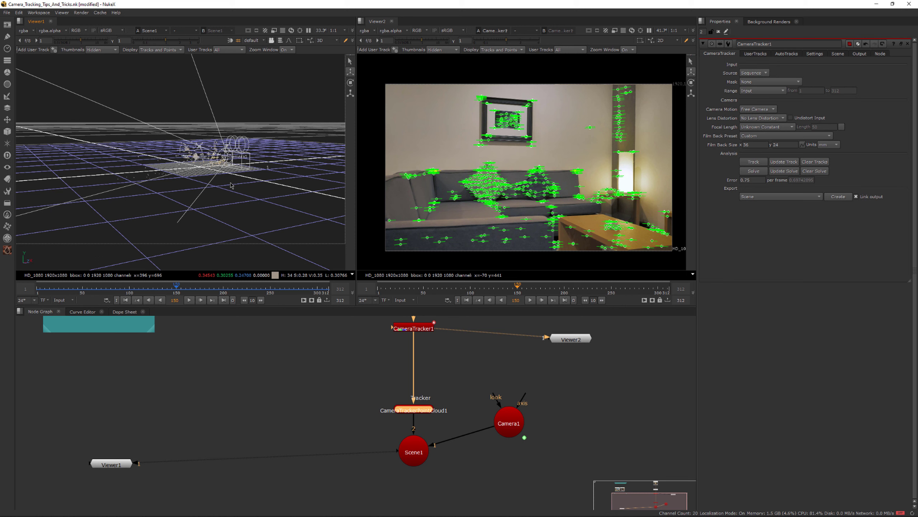
{"action": "scroll", "coordinate": [582, 211], "scroll_direction": "up", "scroll_amount": 1}
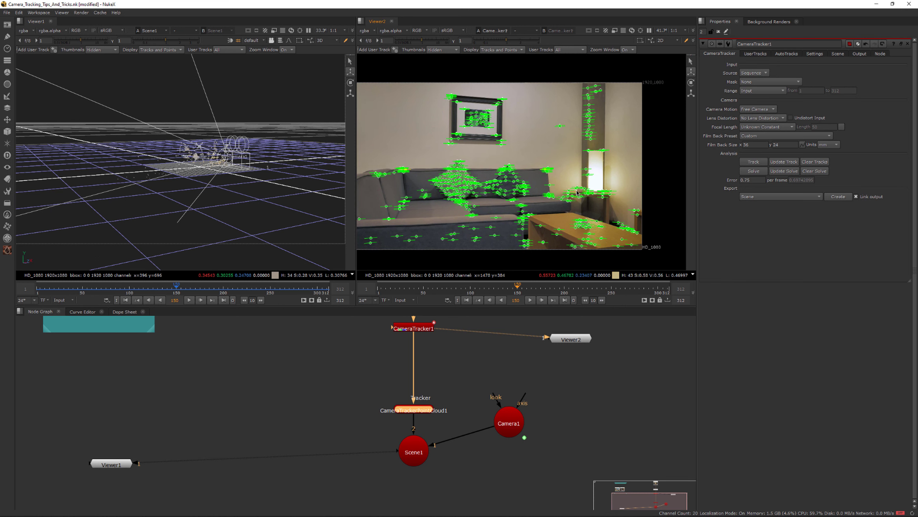
{"action": "middle_click_drag", "start_coordinate": [602, 146], "coordinate": [638, 168]}
{"action": "left_click", "coordinate": [524, 103]}
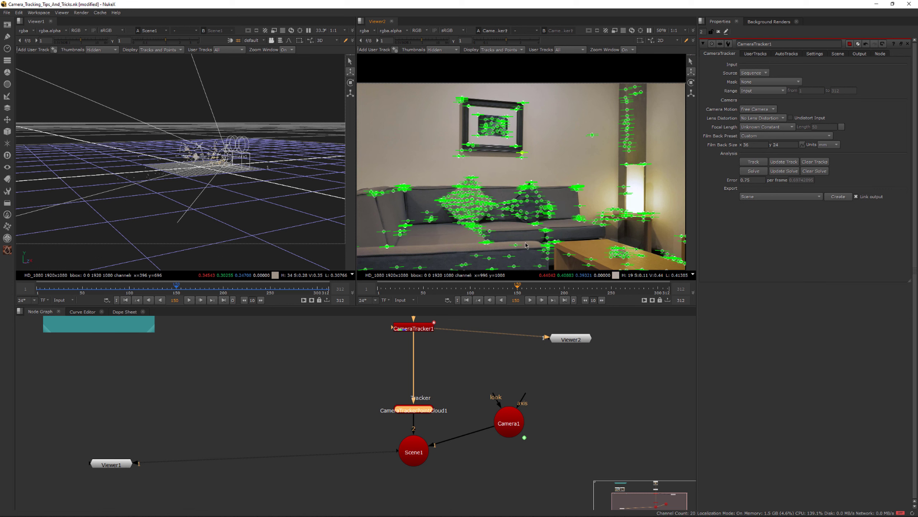
{"action": "key", "text": "space"}
{"action": "middle_click_drag", "start_coordinate": [548, 244], "coordinate": [729, 137]}
{"action": "scroll", "coordinate": [224, 336], "scroll_direction": "up", "scroll_amount": 3}
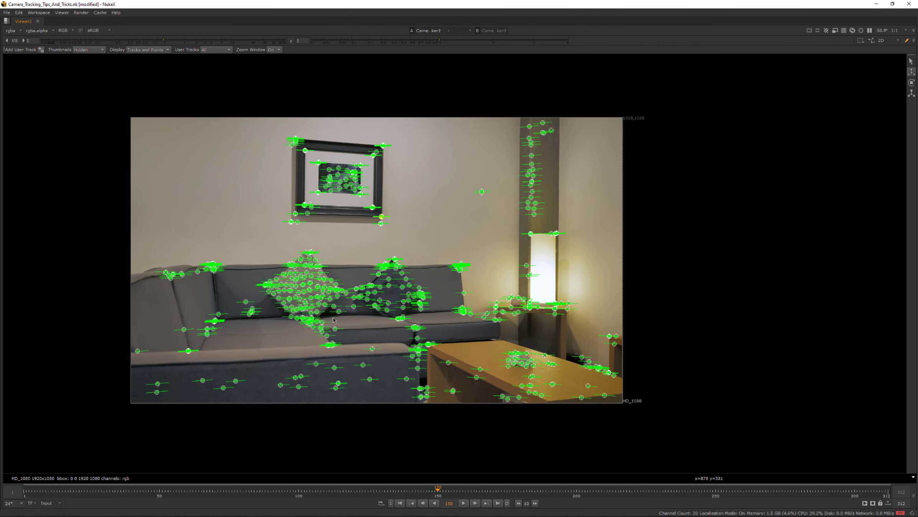
{"action": "middle_click_drag", "start_coordinate": [322, 324], "coordinate": [455, 310]}
{"action": "scroll", "coordinate": [431, 311], "scroll_direction": "up", "scroll_amount": 1}
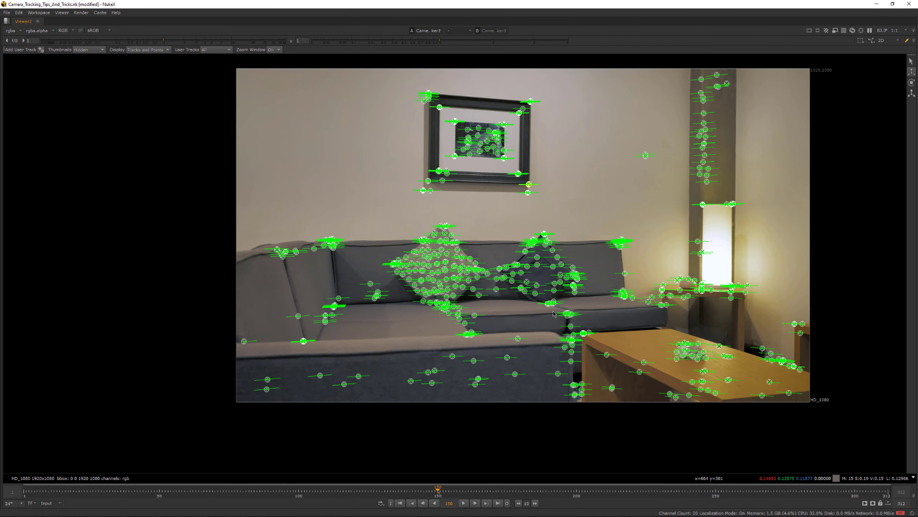
{"action": "middle_click_drag", "start_coordinate": [553, 313], "coordinate": [533, 288]}
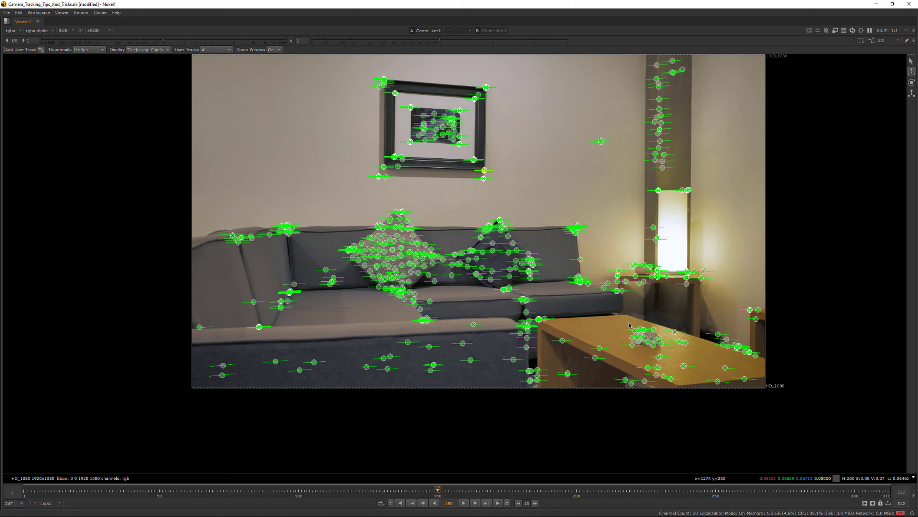
{"action": "scroll", "coordinate": [646, 269], "scroll_direction": "up", "scroll_amount": 3}
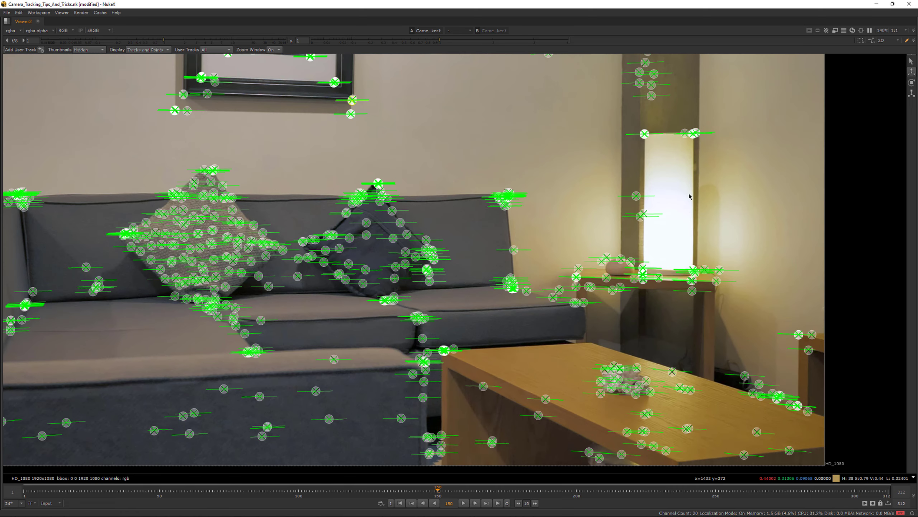
{"action": "middle_click_drag", "start_coordinate": [557, 300], "coordinate": [624, 297]}
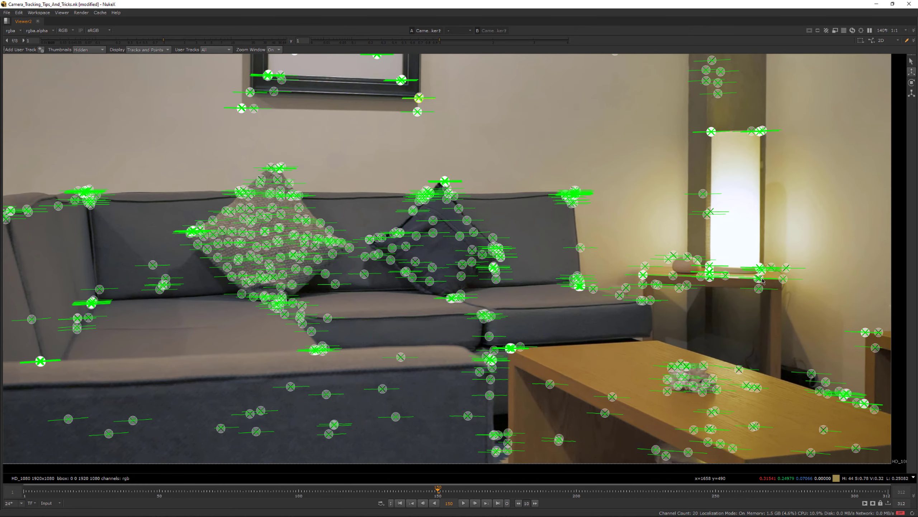
Step: Set the ground plane's Y axis from two tracks at the top and bottom of the patterned cushion
{"action": "mouse_move", "coordinate": [163, 292]}
{"action": "left_click", "coordinate": [281, 287]}
{"action": "key", "text": "space"}
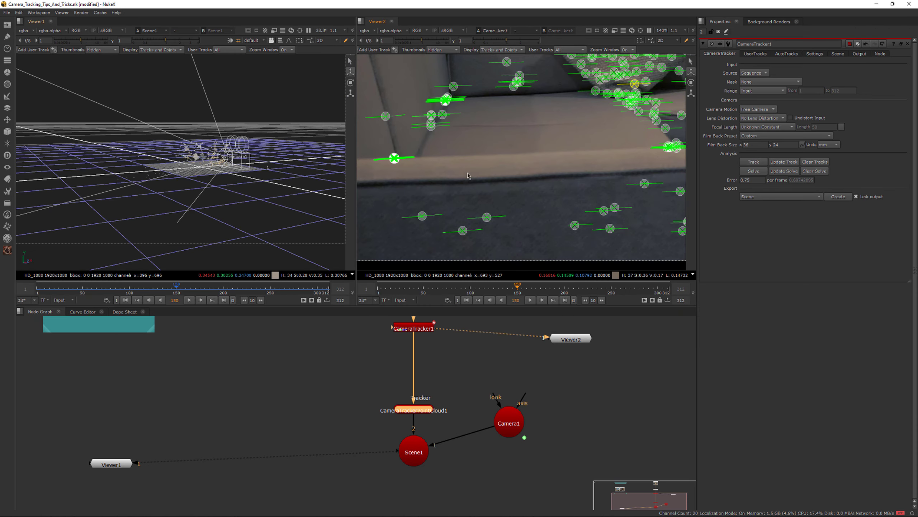
{"action": "scroll", "coordinate": [521, 178], "scroll_direction": "down", "scroll_amount": 2}
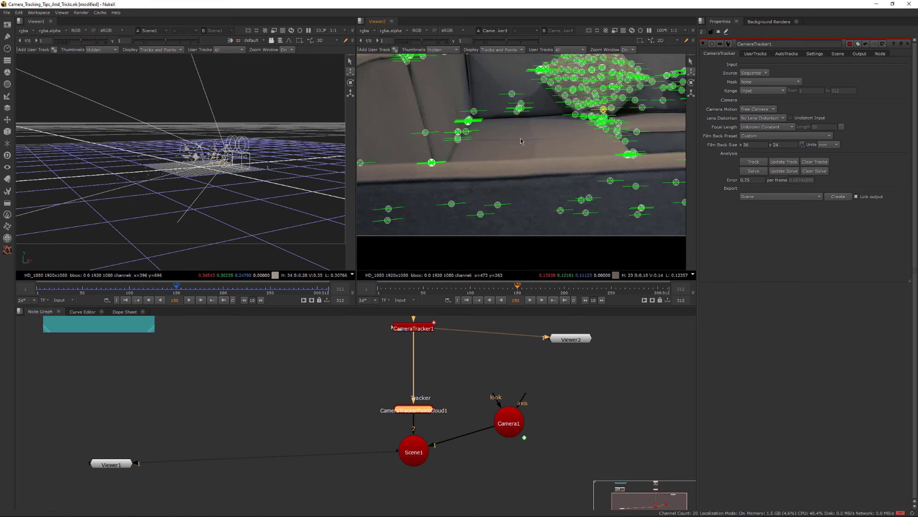
{"action": "scroll", "coordinate": [533, 138], "scroll_direction": "down", "scroll_amount": 1}
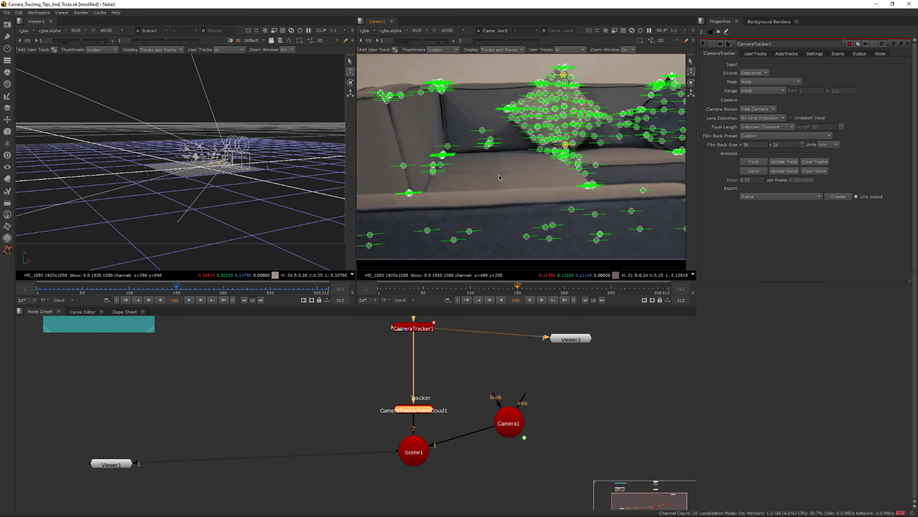
{"action": "right_click", "coordinate": [567, 147]}
{"action": "mouse_move", "coordinate": [599, 180]}
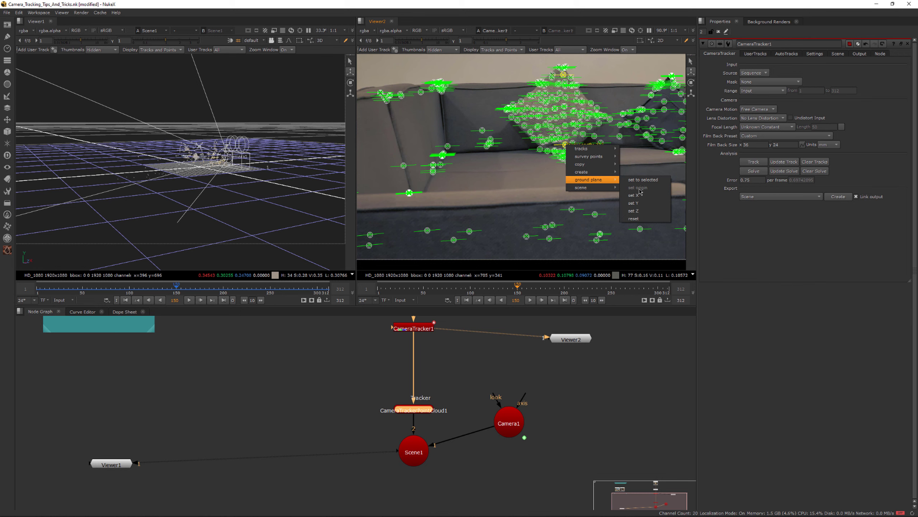
{"action": "left_click", "coordinate": [636, 203]}
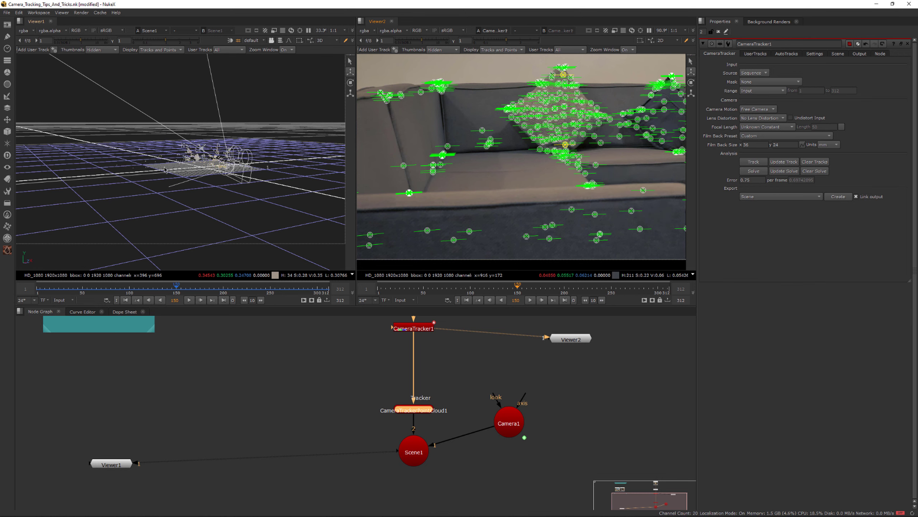
Step: Check the point cloud's alignment with the grid from several angles and examine the tracks around the coffee table
{"action": "left_click_drag", "start_coordinate": [165, 169], "coordinate": [16, 126], "text": "ctrl"}
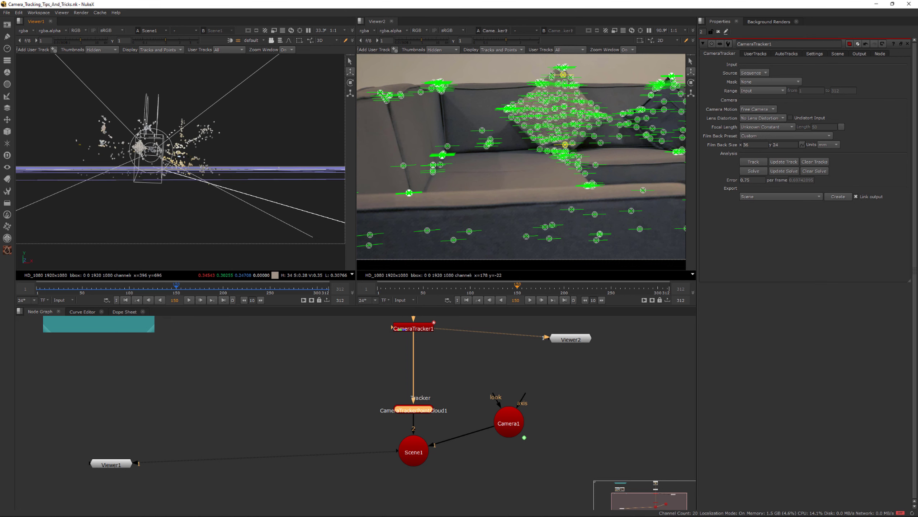
{"action": "left_click_drag", "start_coordinate": [123, 122], "coordinate": [90, 129], "text": "ctrl"}
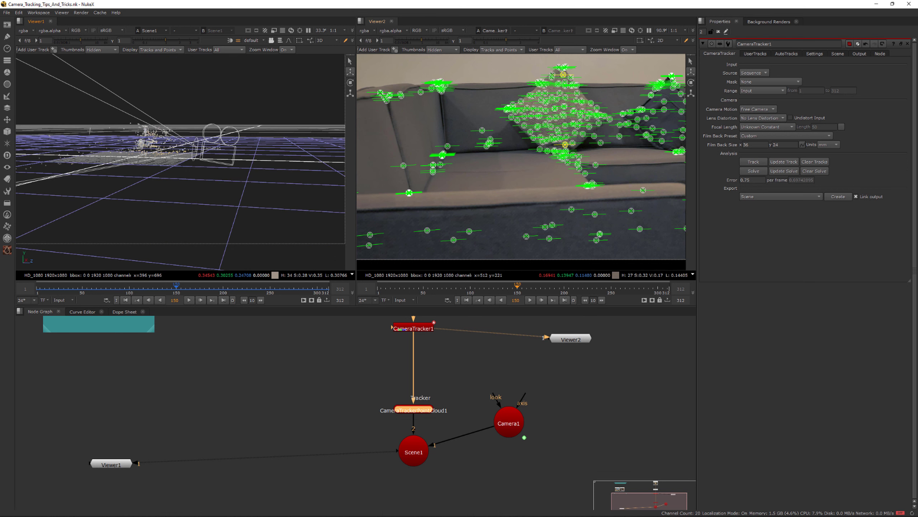
{"action": "scroll", "coordinate": [532, 191], "scroll_direction": "down", "scroll_amount": 2}
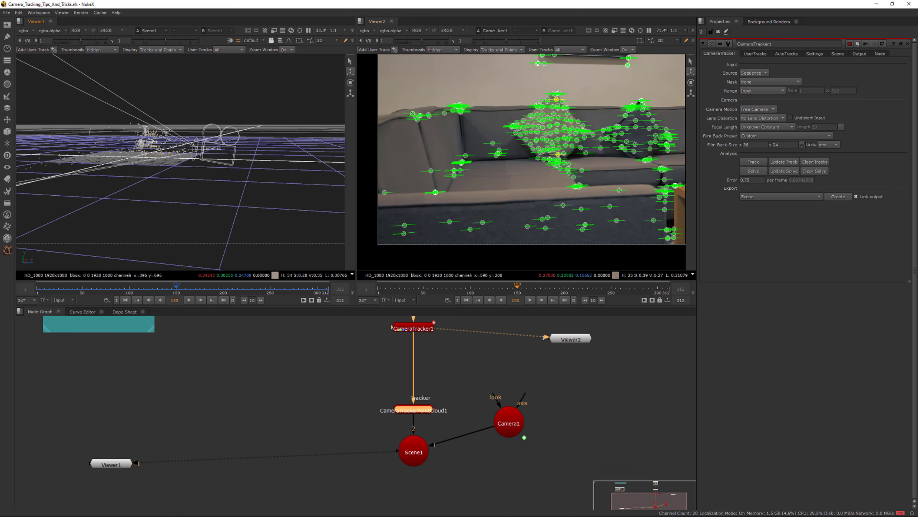
{"action": "scroll", "coordinate": [494, 187], "scroll_direction": "down", "scroll_amount": 2}
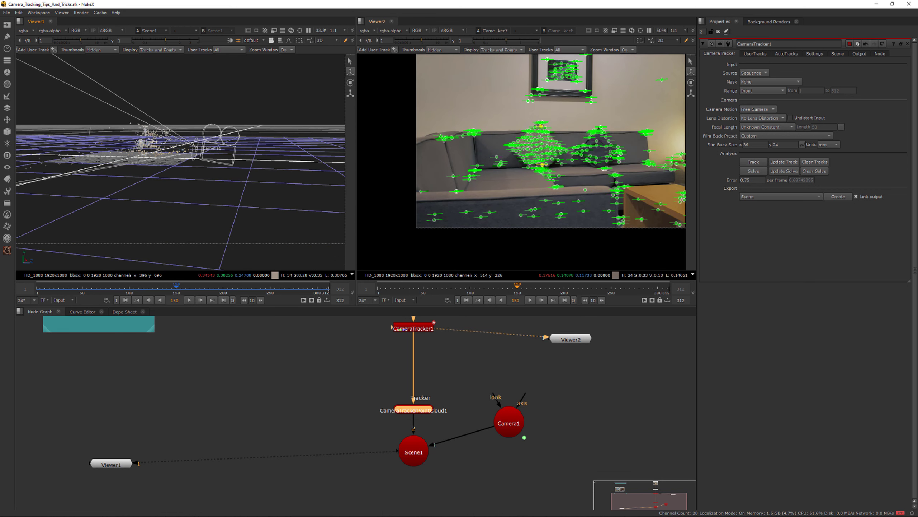
{"action": "middle_click_drag", "start_coordinate": [490, 189], "coordinate": [445, 195]}
{"action": "middle_click_drag", "start_coordinate": [586, 184], "coordinate": [521, 179]}
{"action": "scroll", "coordinate": [589, 179], "scroll_direction": "up", "scroll_amount": 3}
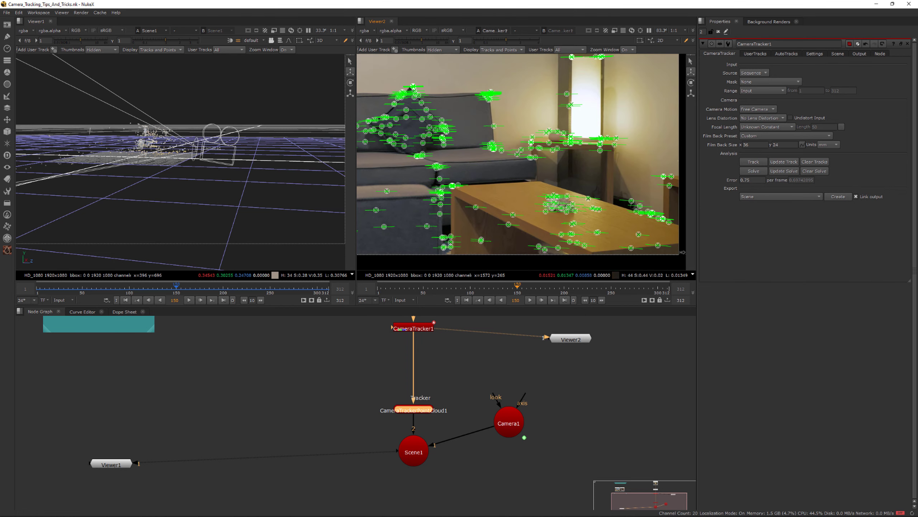
{"action": "middle_click_drag", "start_coordinate": [609, 201], "coordinate": [596, 202]}
{"action": "left_click_drag", "start_coordinate": [195, 170], "coordinate": [183, 153], "text": "ctrl"}
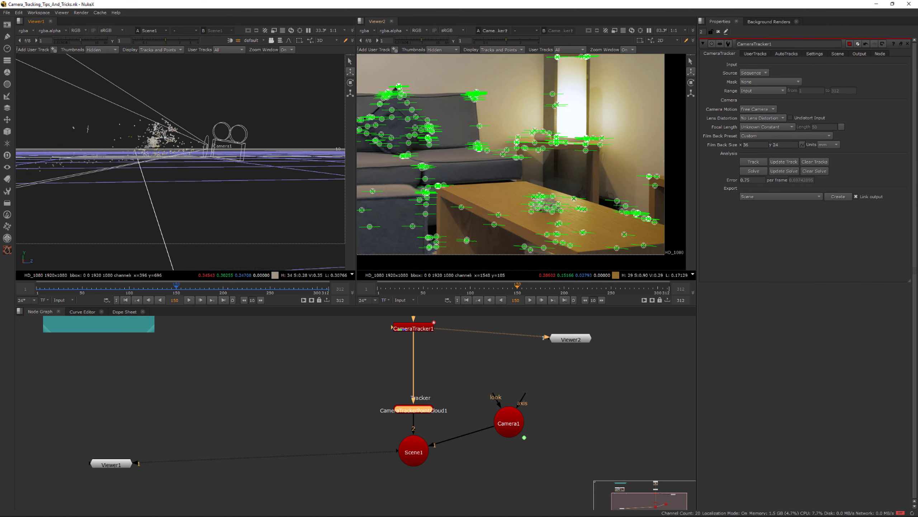
Step: Maximize Viewer2 and frame the sofa, side table and coffee table with their tracks
{"action": "scroll", "coordinate": [506, 210], "scroll_direction": "down", "scroll_amount": 2}
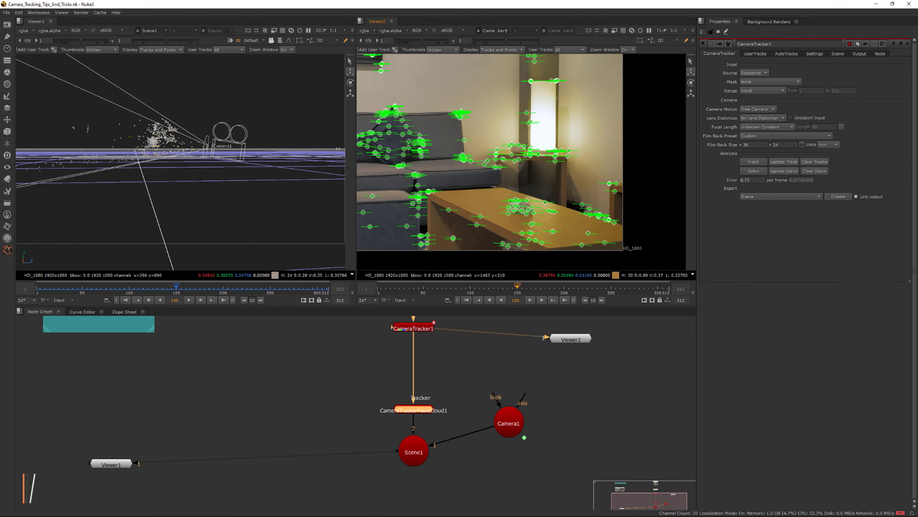
{"action": "right_click", "coordinate": [507, 210]}
{"action": "key", "text": "Escape"}
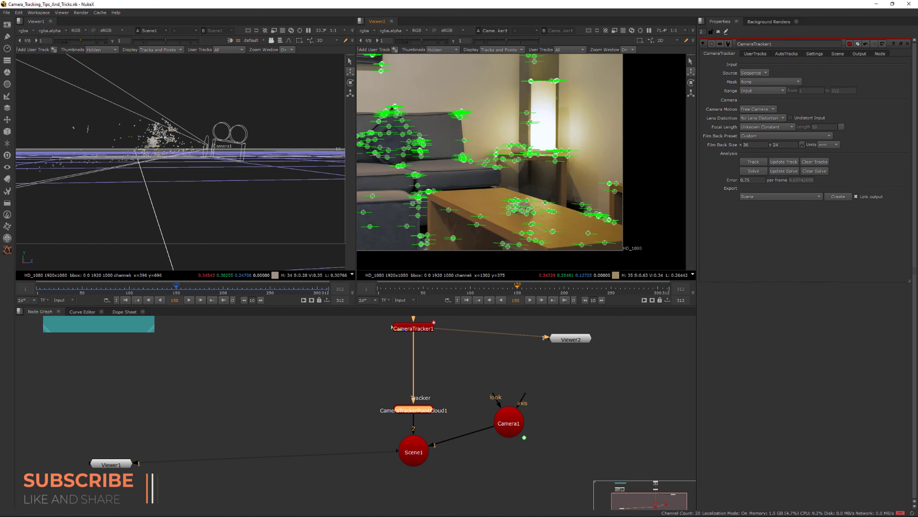
{"action": "key", "text": "space"}
{"action": "middle_click_drag", "start_coordinate": [211, 290], "coordinate": [404, 257]}
{"action": "scroll", "coordinate": [491, 274], "scroll_direction": "up", "scroll_amount": 3}
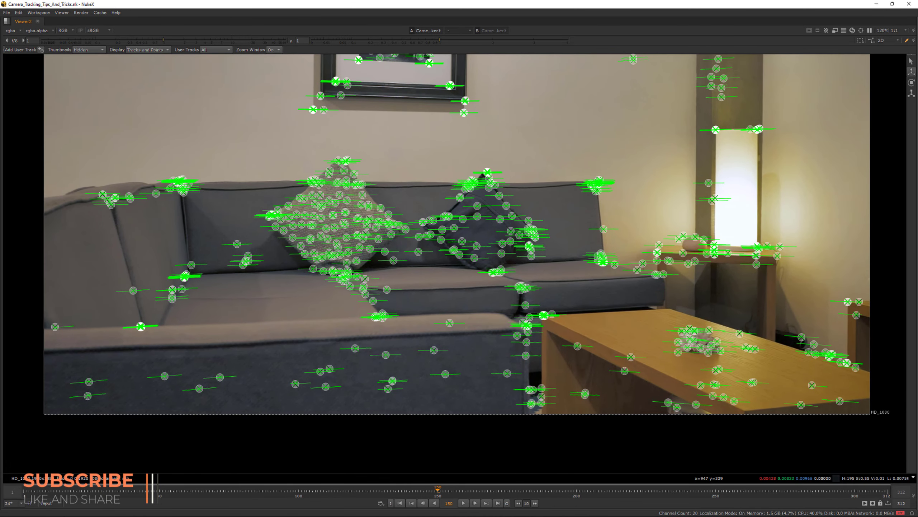
{"action": "middle_click_drag", "start_coordinate": [669, 344], "coordinate": [632, 320]}
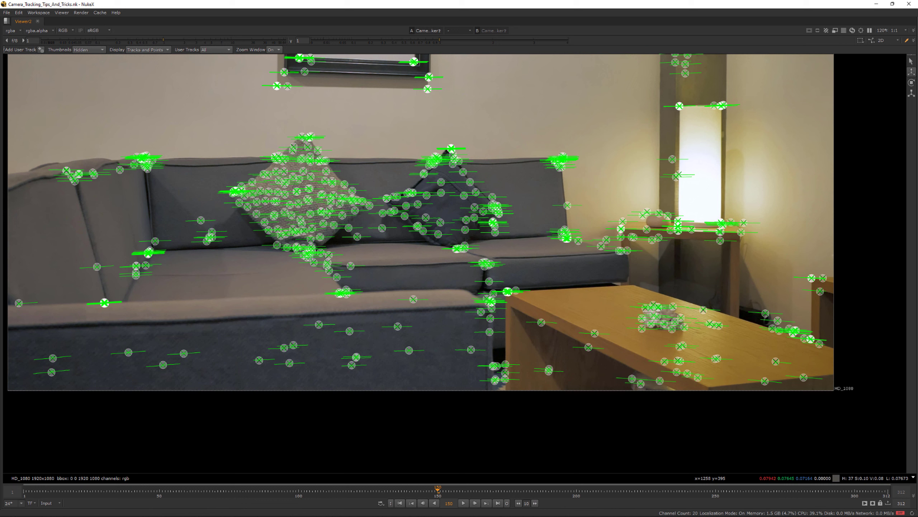
Step: Try selecting the groups of tracks at the sofa seat's right end and behind the coffee table as plane references
{"action": "left_click_drag", "start_coordinate": [546, 215], "coordinate": [649, 255]}
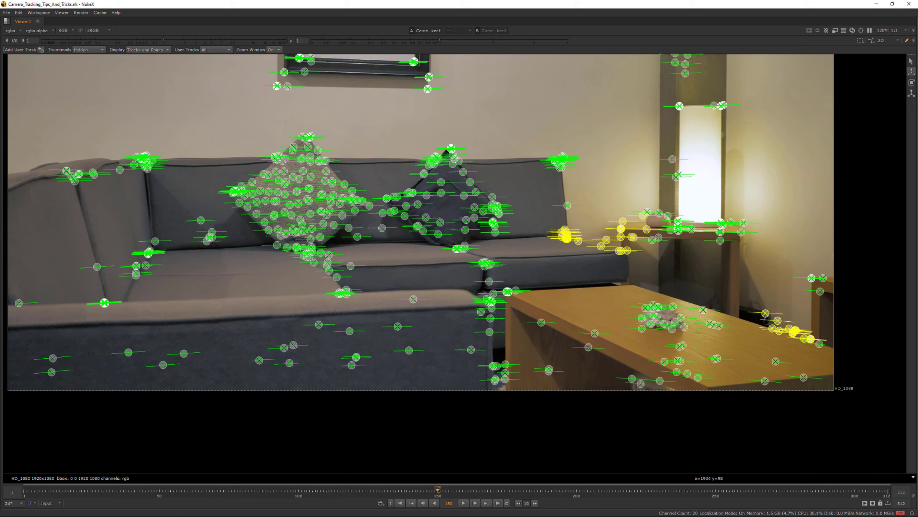
{"action": "left_click", "coordinate": [774, 299]}
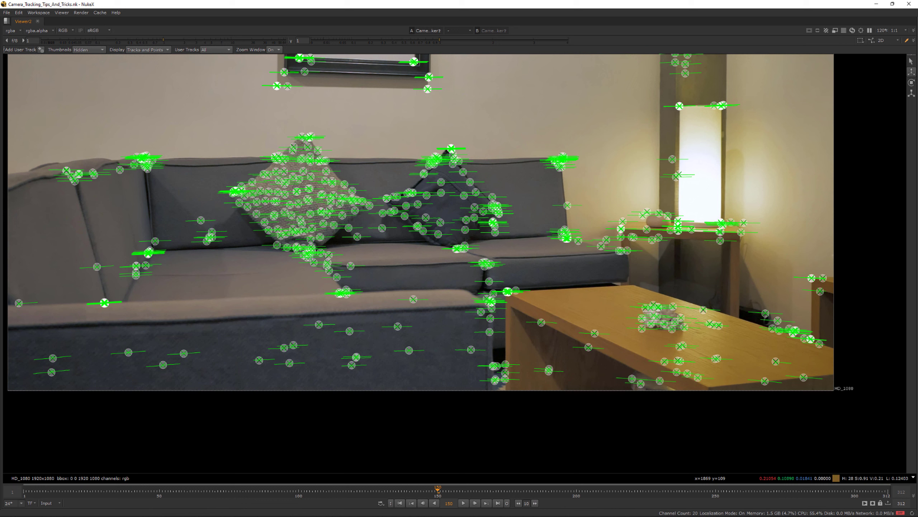
{"action": "left_click", "coordinate": [578, 241]}
{"action": "left_click_drag", "start_coordinate": [761, 302], "coordinate": [815, 344]}
{"action": "left_click_drag", "start_coordinate": [627, 277], "coordinate": [565, 227]}
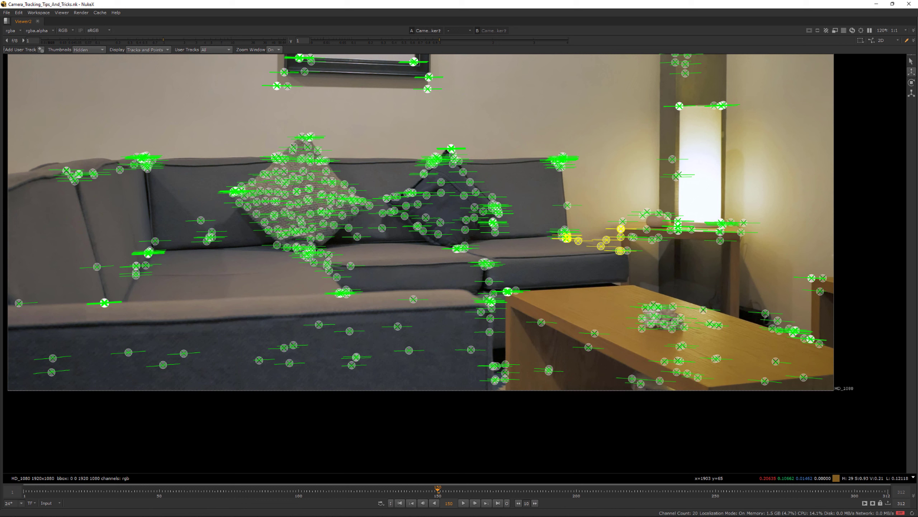
Step: Select individual tracks on the coffee table and side table in turn, and go to frame 221
{"action": "left_click", "coordinate": [697, 377]}
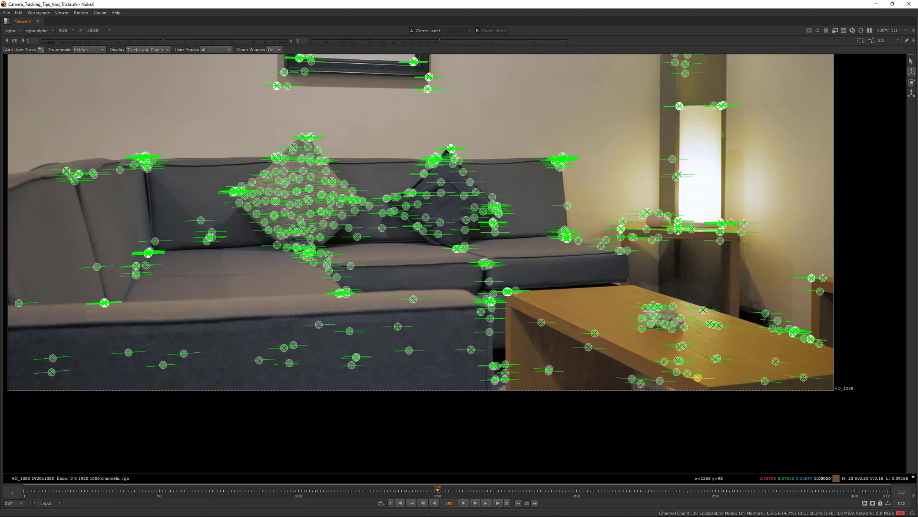
{"action": "left_click", "coordinate": [595, 333]}
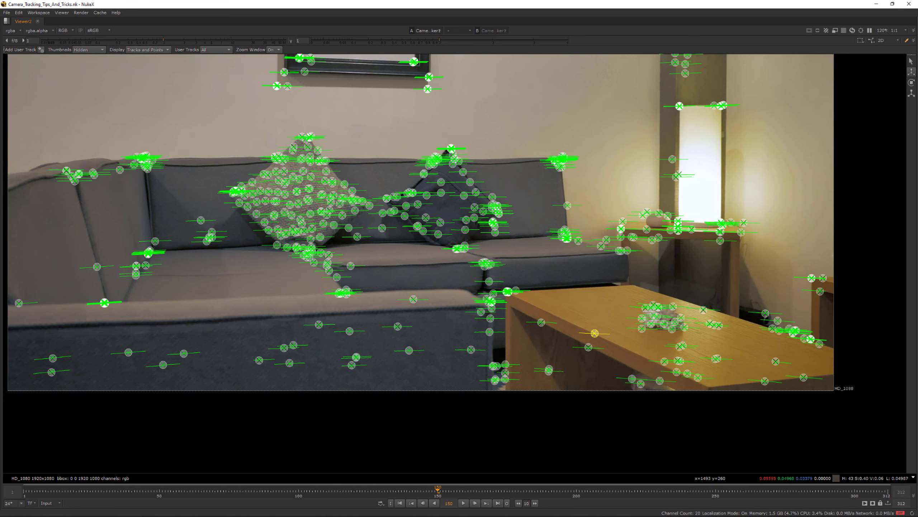
{"action": "left_click", "coordinate": [678, 230]}
{"action": "left_click", "coordinate": [621, 228]}
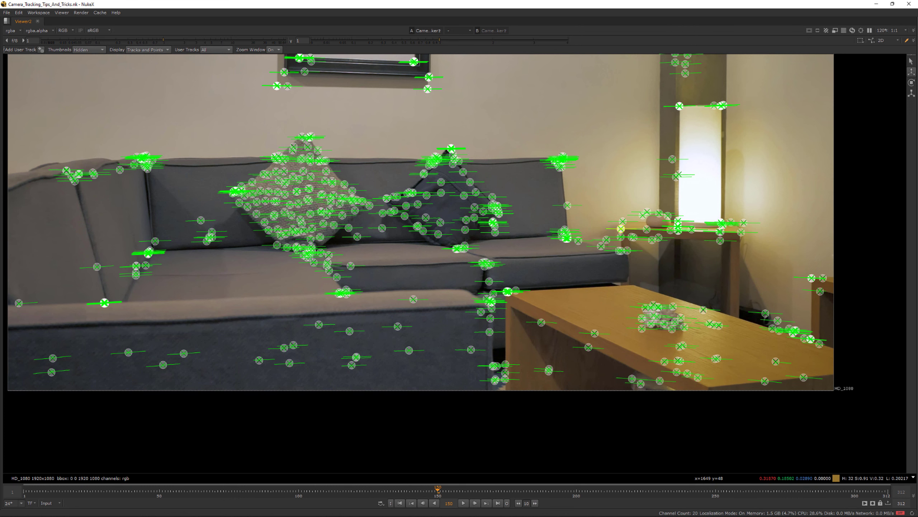
{"action": "left_click", "coordinate": [635, 490]}
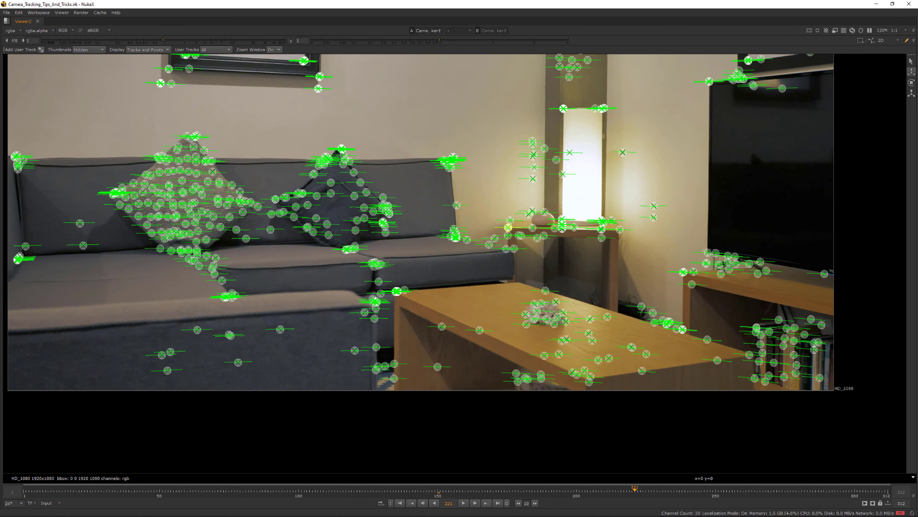
Step: Go to frame 304 and select one track at the sofa seat's rear corner together with the one at its front corner
{"action": "left_click", "coordinate": [740, 491]}
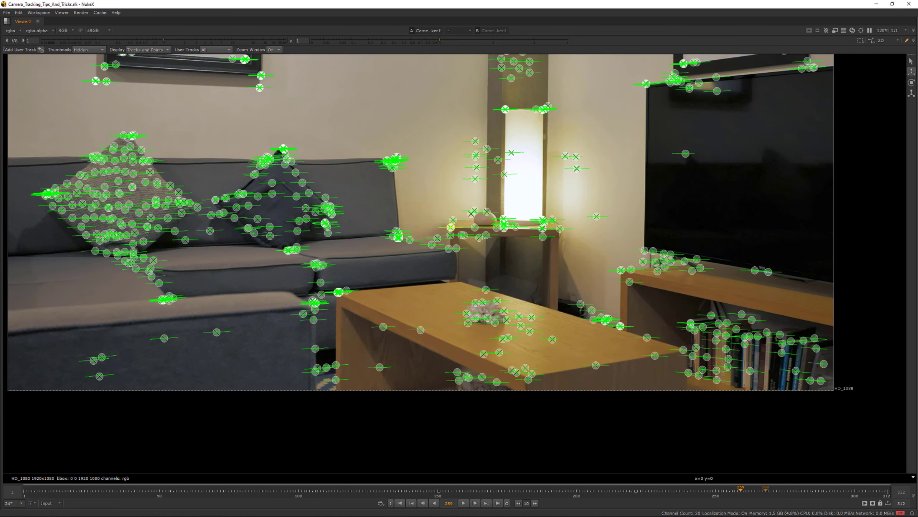
{"action": "left_click", "coordinate": [774, 491]}
{"action": "left_click_drag", "start_coordinate": [781, 491], "coordinate": [866, 490]}
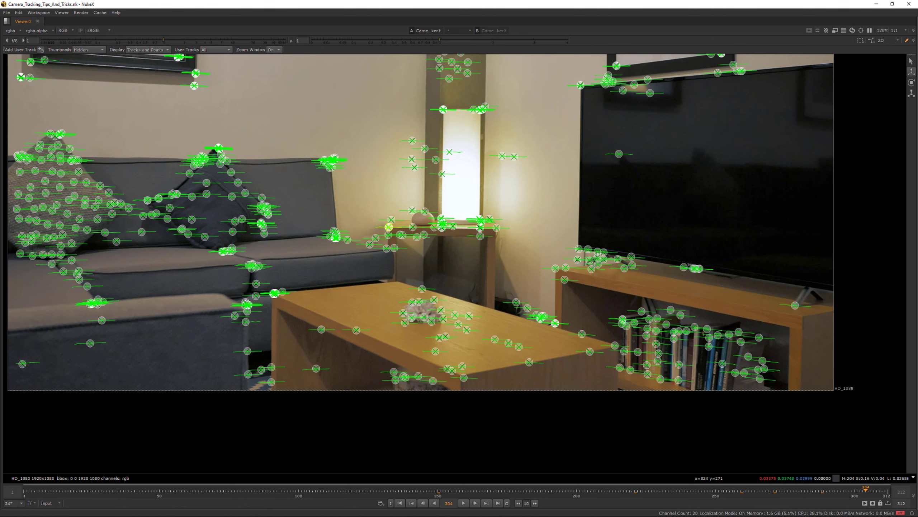
{"action": "scroll", "coordinate": [337, 236], "scroll_direction": "up", "scroll_amount": 8}
{"action": "scroll", "coordinate": [421, 270], "scroll_direction": "down", "scroll_amount": 4}
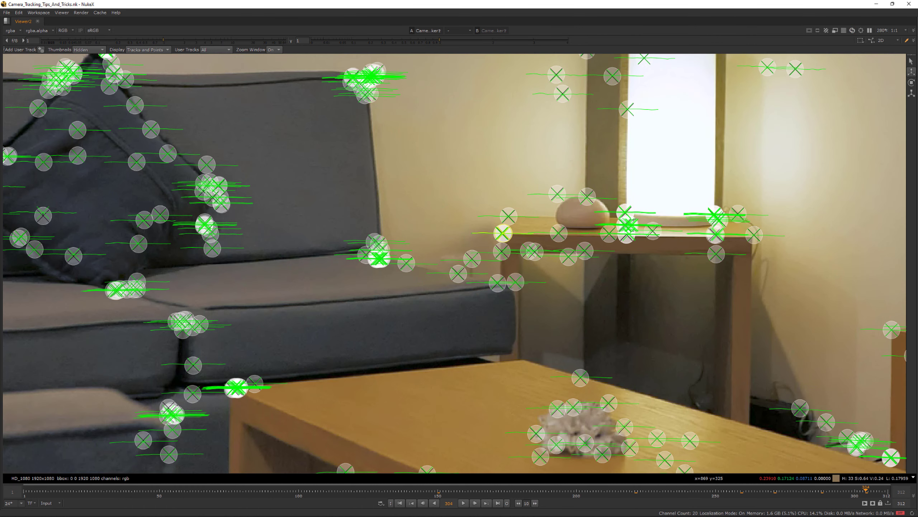
{"action": "scroll", "coordinate": [387, 247], "scroll_direction": "up", "scroll_amount": 6}
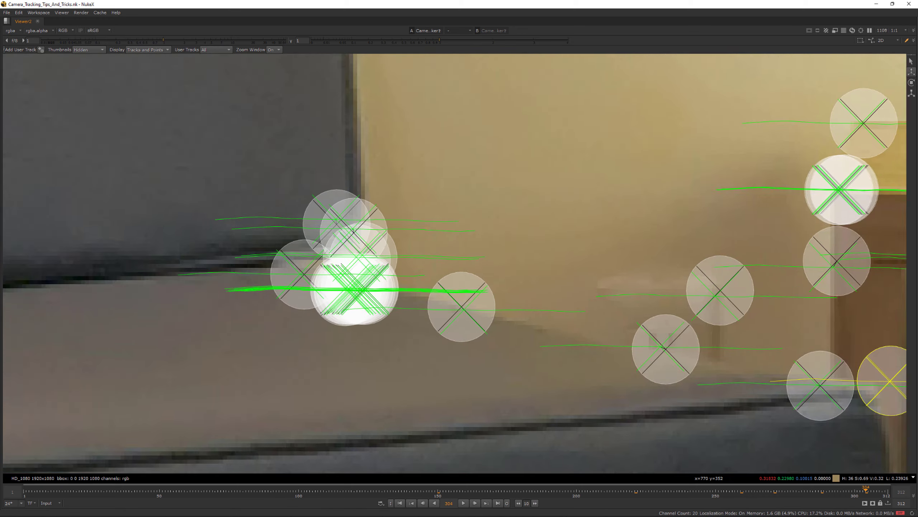
{"action": "scroll", "coordinate": [384, 249], "scroll_direction": "up", "scroll_amount": 3}
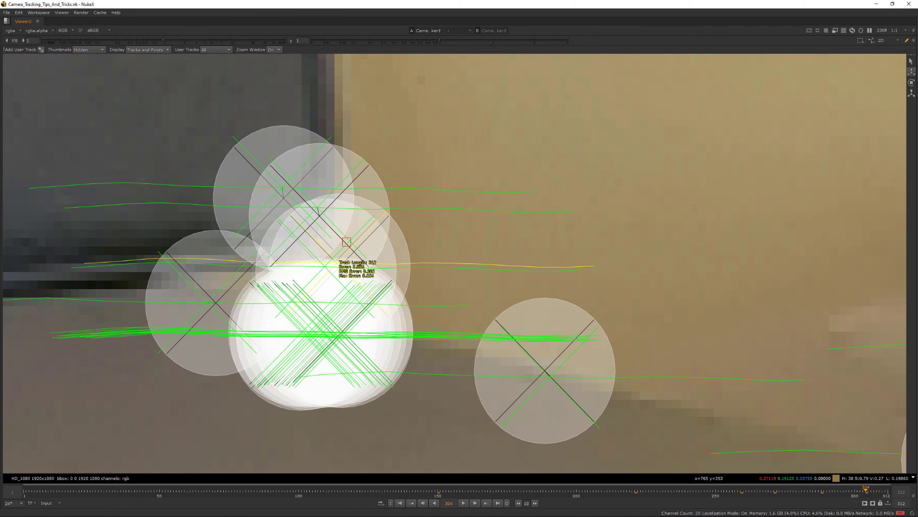
{"action": "scroll", "coordinate": [347, 242], "scroll_direction": "up", "scroll_amount": 1}
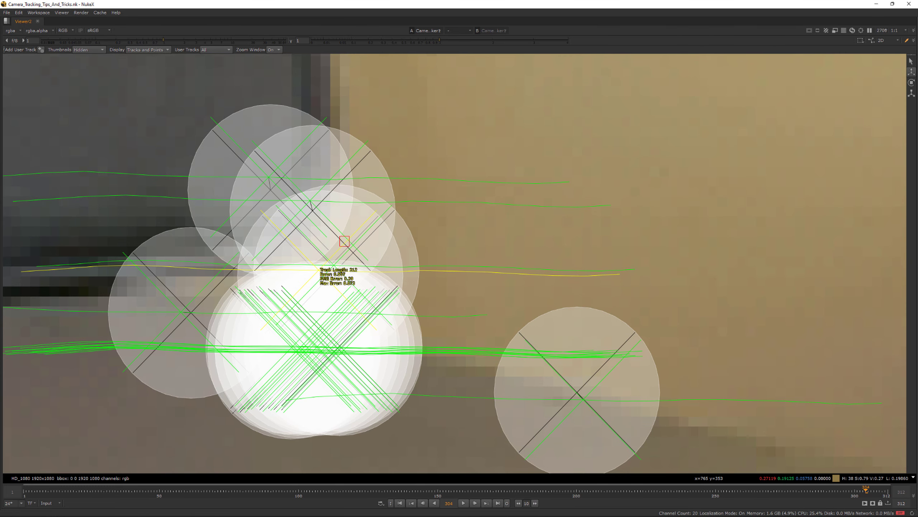
{"action": "scroll", "coordinate": [344, 242], "scroll_direction": "down", "scroll_amount": 5}
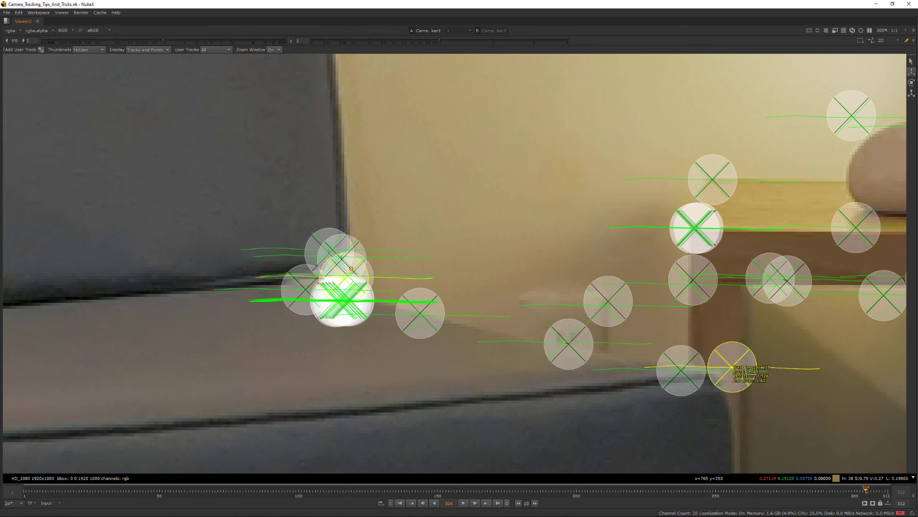
Step: Set the ground plane's Z axis from the two selected sofa seat tracks in Viewer2
{"action": "scroll", "coordinate": [732, 367], "scroll_direction": "down", "scroll_amount": 2}
{"action": "scroll", "coordinate": [647, 358], "scroll_direction": "down", "scroll_amount": 1}
{"action": "key", "text": "space"}
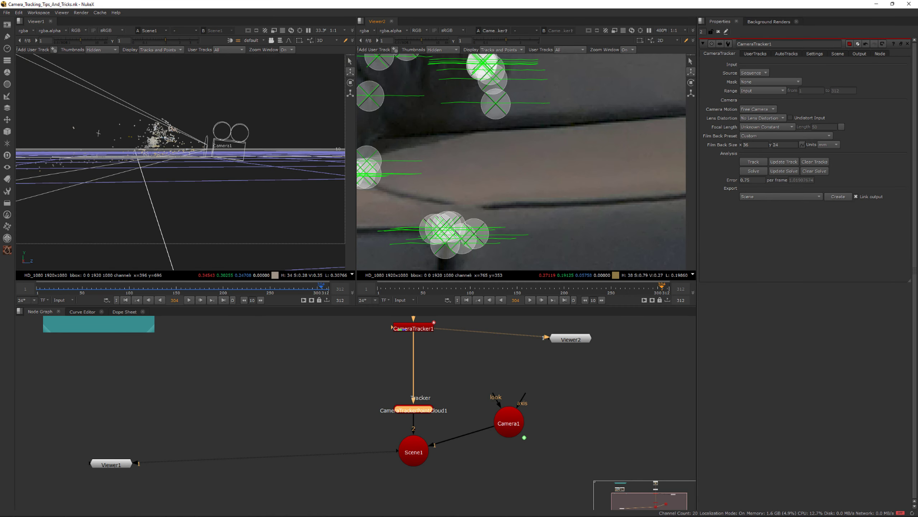
{"action": "scroll", "coordinate": [478, 220], "scroll_direction": "down", "scroll_amount": 7}
{"action": "right_click", "coordinate": [643, 203]}
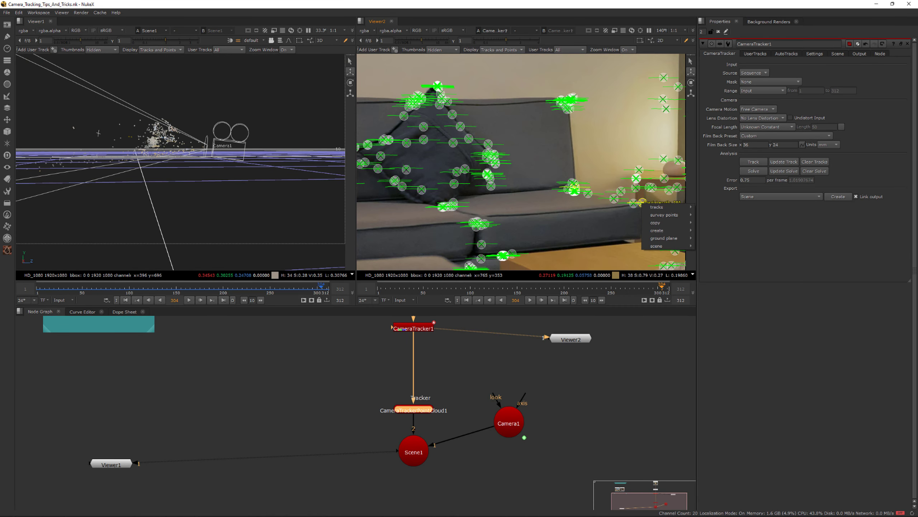
{"action": "mouse_move", "coordinate": [666, 239]}
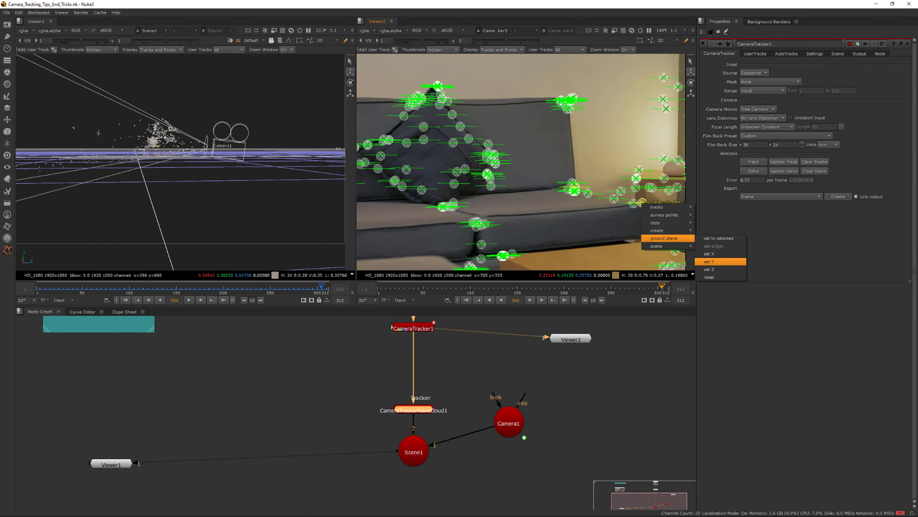
{"action": "left_click", "coordinate": [710, 269]}
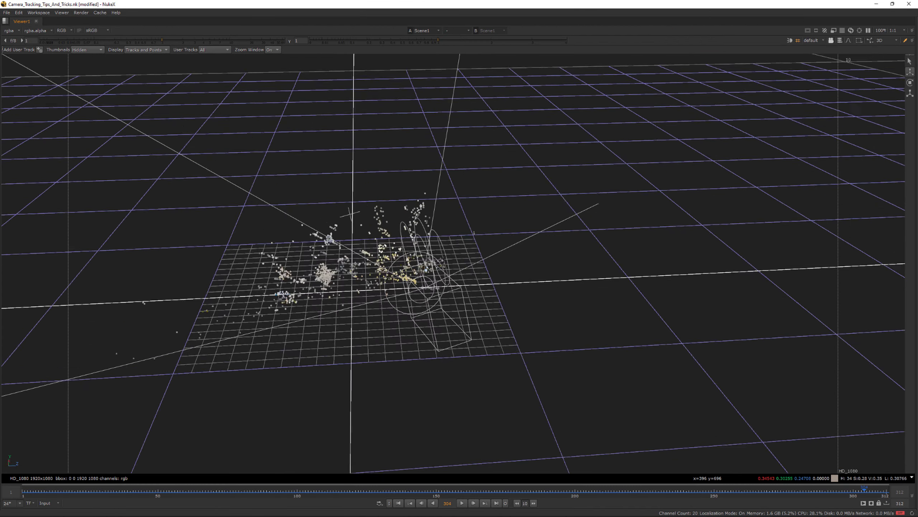
Step: Maximize Viewer1 and check the point cloud's alignment with the grid from several angles, then restore the full layout
{"action": "left_click_drag", "start_coordinate": [452, 268], "coordinate": [524, 209], "text": "ctrl"}
{"action": "right_click_drag", "start_coordinate": [156, 173], "coordinate": [186, 168], "text": "alt"}
{"action": "right_click", "coordinate": [186, 169]}
{"action": "key", "text": "Escape"}
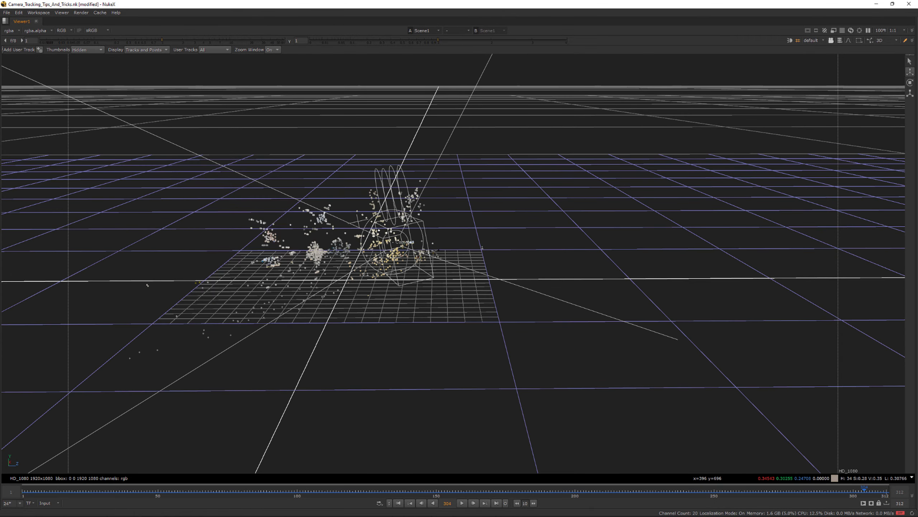
{"action": "key", "text": "space"}
{"action": "right_click_drag", "start_coordinate": [156, 172], "coordinate": [138, 163], "text": "alt"}
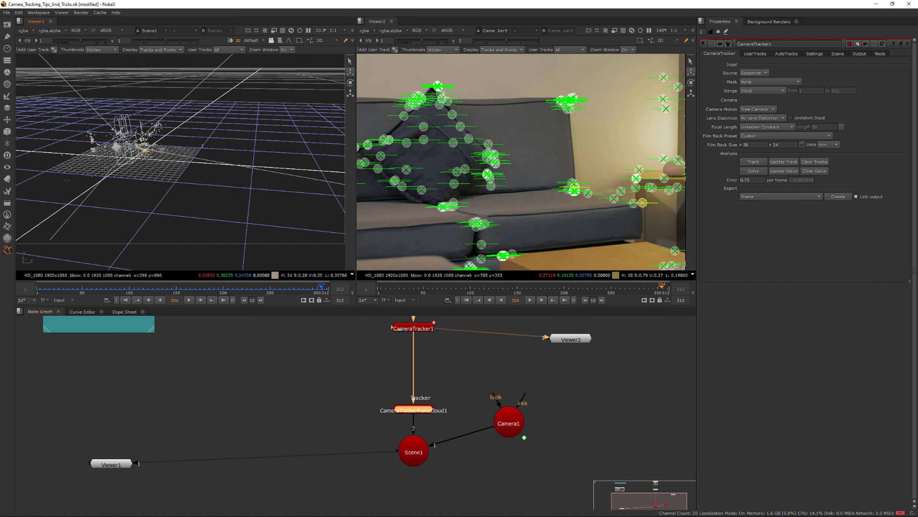
Step: Select the CameraTracker1 node and show its scene transform settings
{"action": "left_click", "coordinate": [413, 327]}
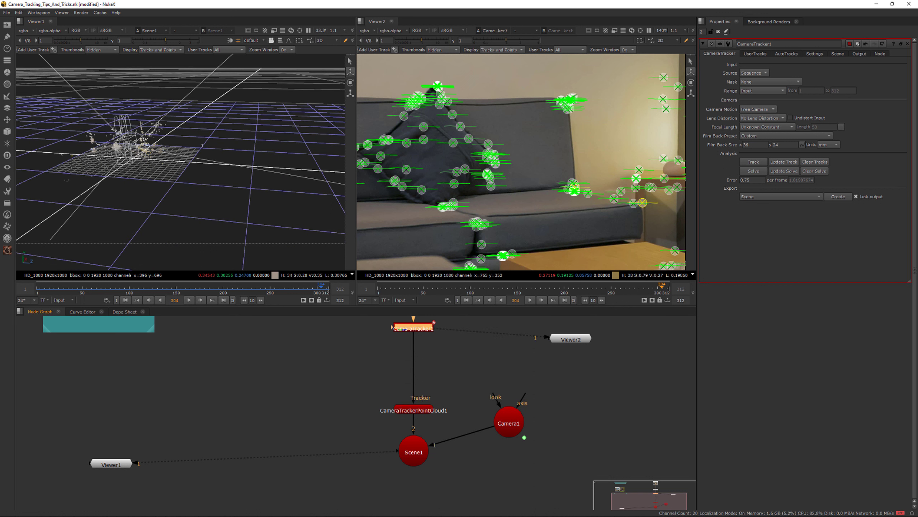
{"action": "scroll", "coordinate": [369, 429], "scroll_direction": "down", "scroll_amount": 1}
{"action": "middle_click_drag", "start_coordinate": [368, 429], "coordinate": [368, 431]}
{"action": "left_click", "coordinate": [369, 376]}
{"action": "left_click_drag", "start_coordinate": [406, 344], "coordinate": [407, 353]}
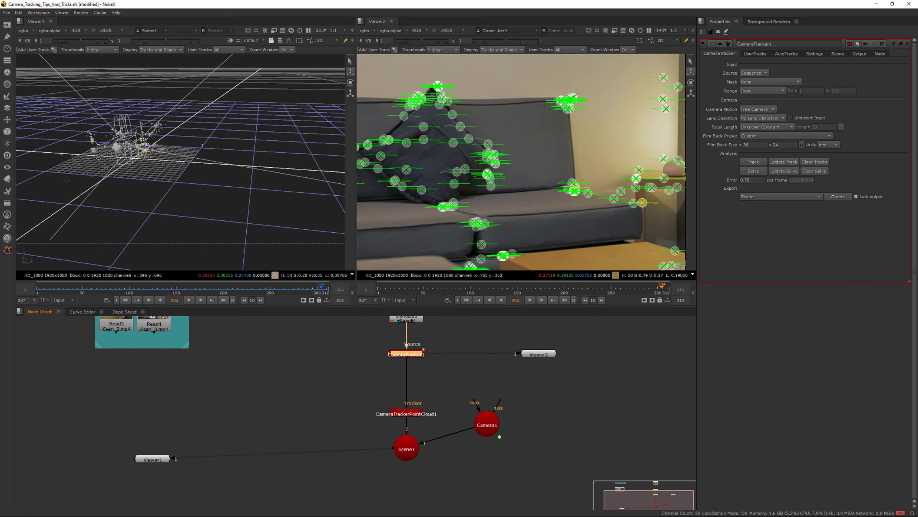
{"action": "right_click_drag", "start_coordinate": [177, 166], "coordinate": [239, 166], "text": "alt"}
{"action": "left_click", "coordinate": [838, 54]}
Step: Select the Camera1 node and examine the camera and point cloud against the grid from the side and from above
{"action": "right_click_drag", "start_coordinate": [129, 140], "coordinate": [142, 133], "text": "alt"}
{"action": "left_click", "coordinate": [487, 425]}
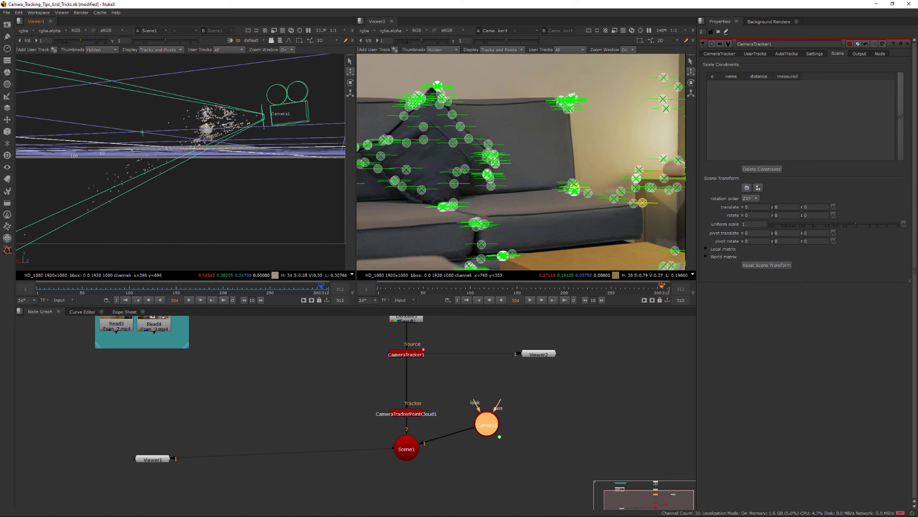
{"action": "right_click_drag", "start_coordinate": [142, 132], "coordinate": [179, 166], "text": "alt"}
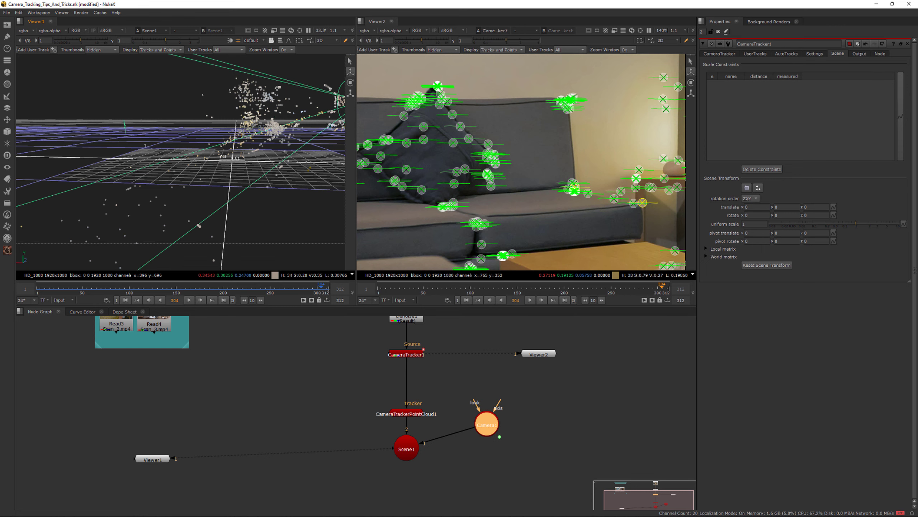
{"action": "right_click_drag", "start_coordinate": [178, 167], "coordinate": [188, 175], "text": "alt"}
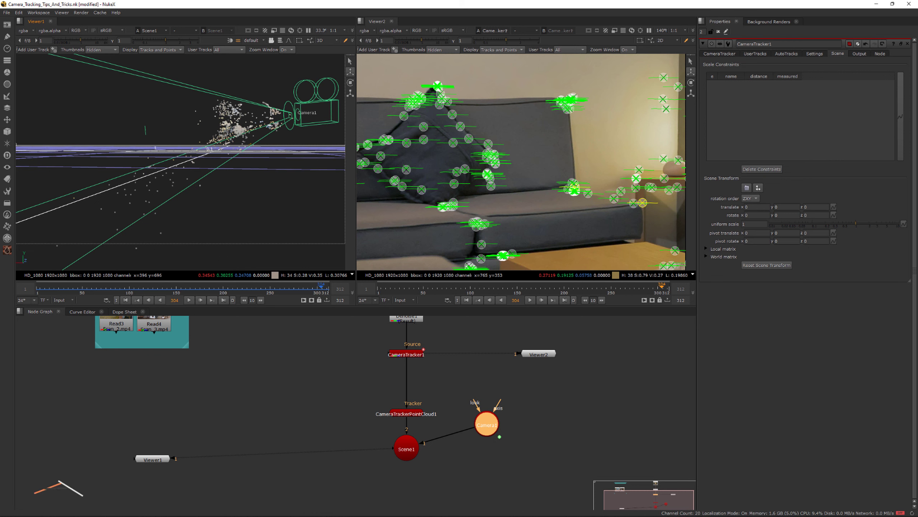
{"action": "scroll", "coordinate": [180, 162], "scroll_direction": "down", "scroll_amount": 3}
{"action": "right_click_drag", "start_coordinate": [181, 162], "coordinate": [183, 174], "text": "alt"}
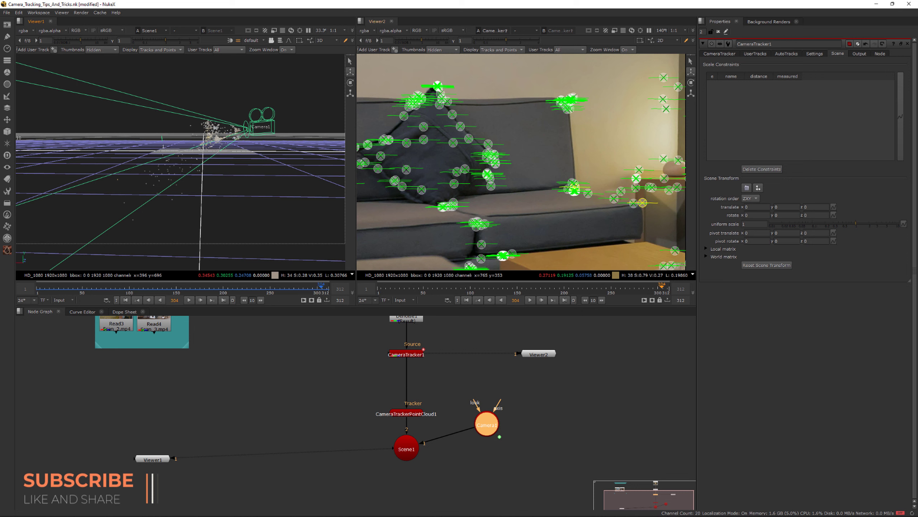
{"action": "right_click_drag", "start_coordinate": [182, 174], "coordinate": [217, 188], "text": "alt"}
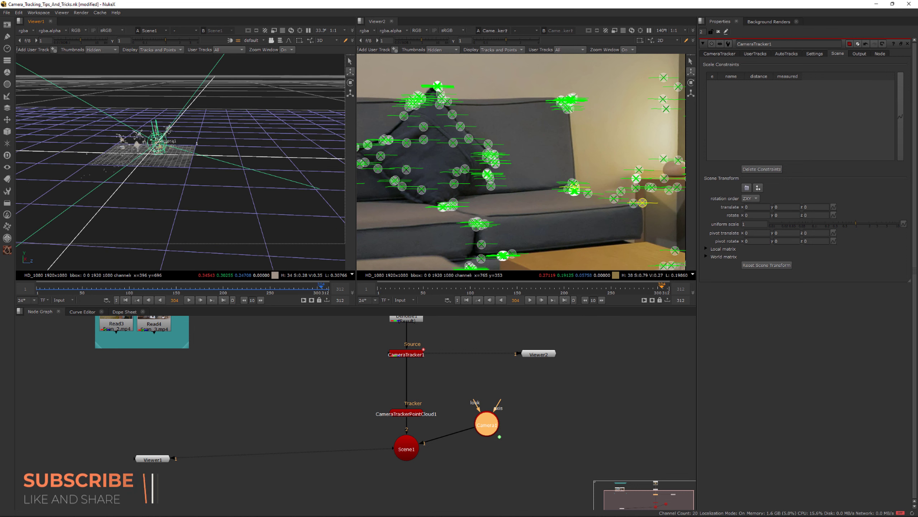
{"action": "left_click_drag", "start_coordinate": [181, 162], "coordinate": [151, 197], "text": "ctrl"}
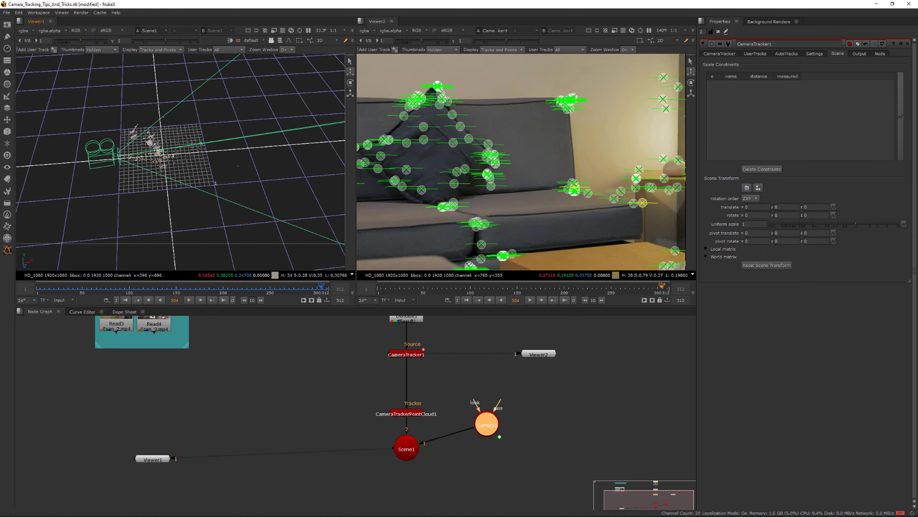
{"action": "mouse_move", "coordinate": [151, 188]}
{"action": "left_mouse_down", "text": "ctrl"}
{"action": "mouse_move", "coordinate": [224, 196]}
{"action": "mouse_move", "coordinate": [142, 185]}
{"action": "left_mouse_up", "text": "ctrl"}
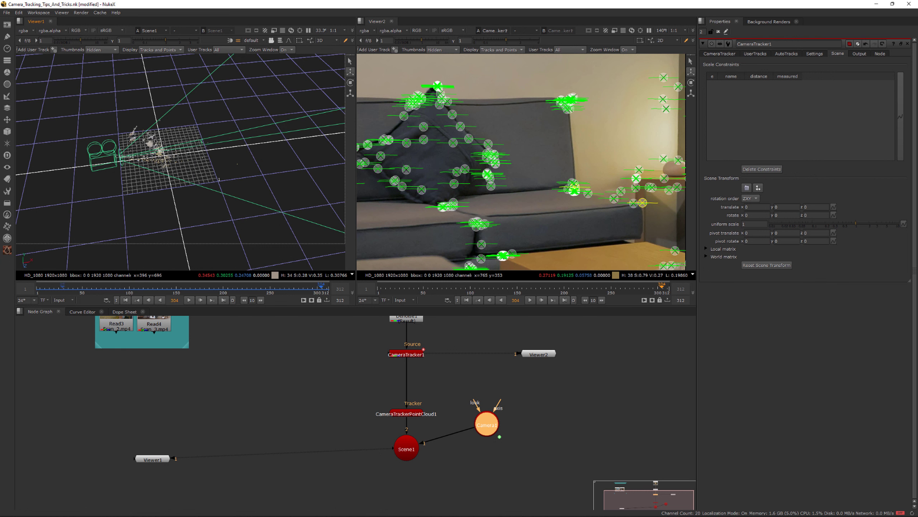
Step: Turn the scene about its vertical axis by setting CameraTracker1's scene rotate Y to 65
{"action": "left_click", "coordinate": [775, 216]}
{"action": "key", "text": "Down"}
{"action": "key", "text": "Down"}
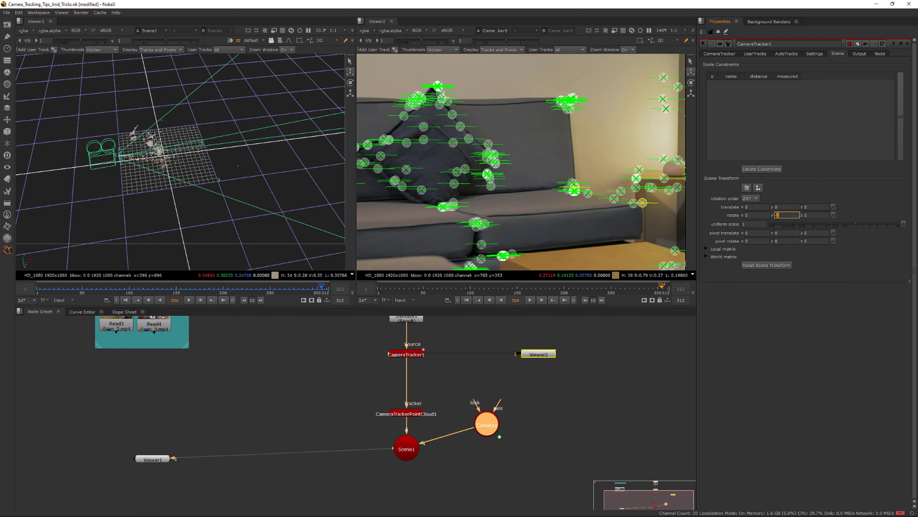
{"action": "key", "text": "Up"}
{"action": "key", "text": "Up"}
{"action": "key", "text": "Up"}
{"action": "key", "text": "Up"}
{"action": "key", "text": "Up"}
{"action": "key", "text": "Up"}
{"action": "key", "text": "Up"}
{"action": "key", "text": "Up"}
{"action": "key", "text": "Up"}
{"action": "key", "text": "Up"}
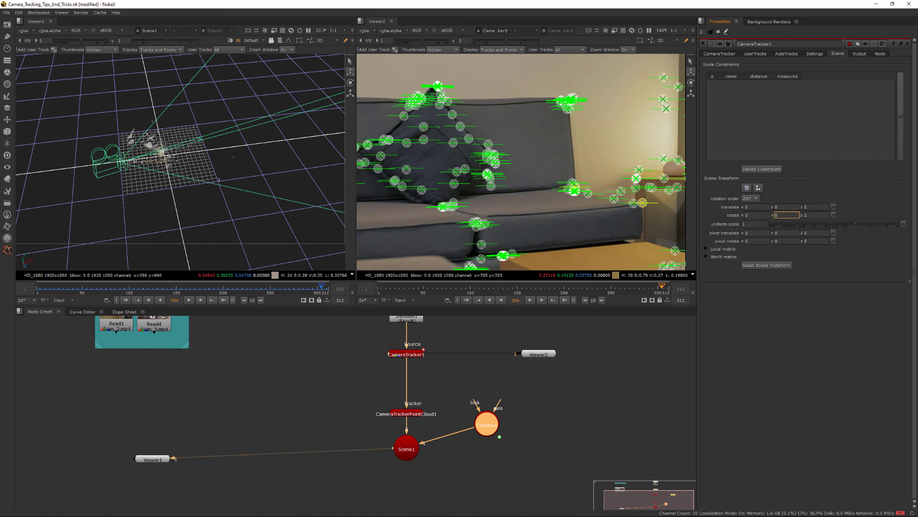
{"action": "key", "text": "Up"}
{"action": "key", "text": "Up"}
{"action": "key", "text": "Up"}
{"action": "key", "text": "Up"}
{"action": "key", "text": "Up"}
{"action": "key", "text": "Up"}
{"action": "key", "text": "Up"}
{"action": "key", "text": "Up"}
{"action": "key", "text": "Up"}
{"action": "key", "text": "Up"}
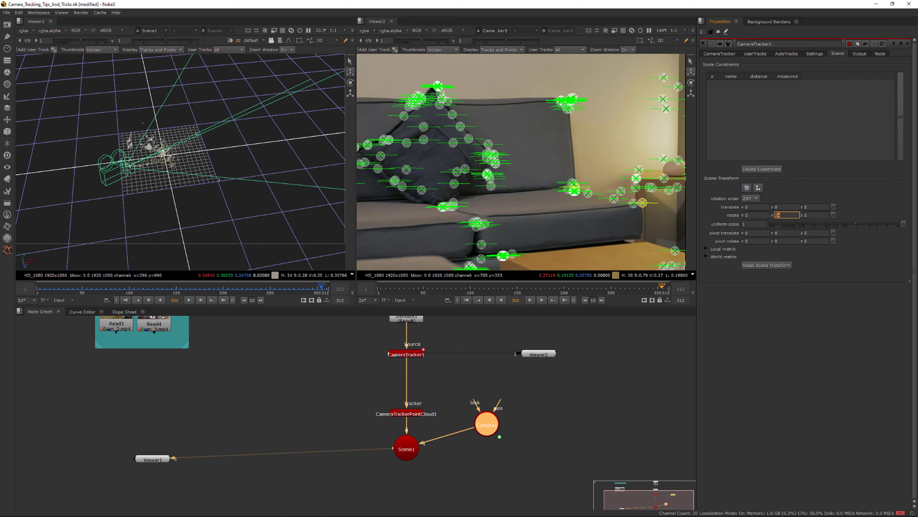
{"action": "key", "text": "Up"}
{"action": "left_click", "coordinate": [406, 354]}
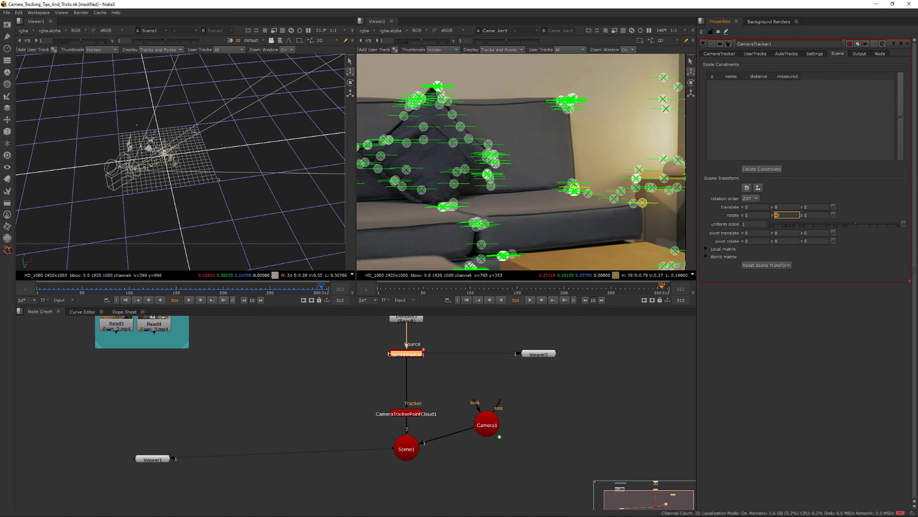
{"action": "key", "text": "Up"}
{"action": "key", "text": "Up"}
{"action": "key", "text": "Up"}
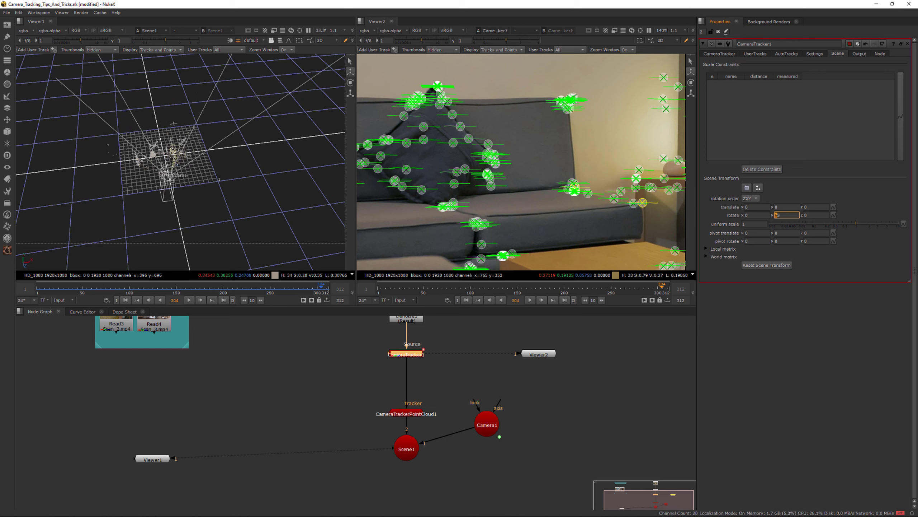
{"action": "left_click_drag", "start_coordinate": [174, 124], "coordinate": [171, 94], "text": "ctrl"}
{"action": "right_click", "coordinate": [583, 234]}
{"action": "mouse_move", "coordinate": [615, 243]}
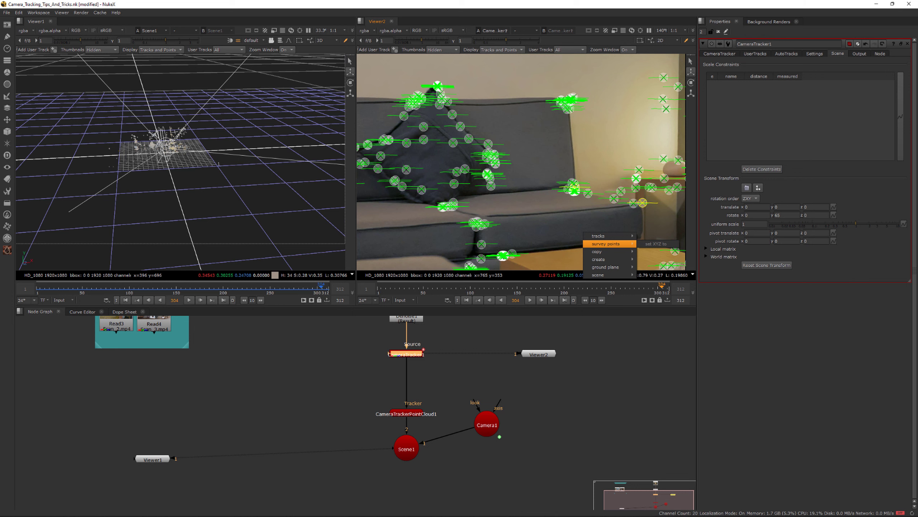
{"action": "left_click", "coordinate": [756, 215]}
{"action": "left_click", "coordinate": [757, 215]}
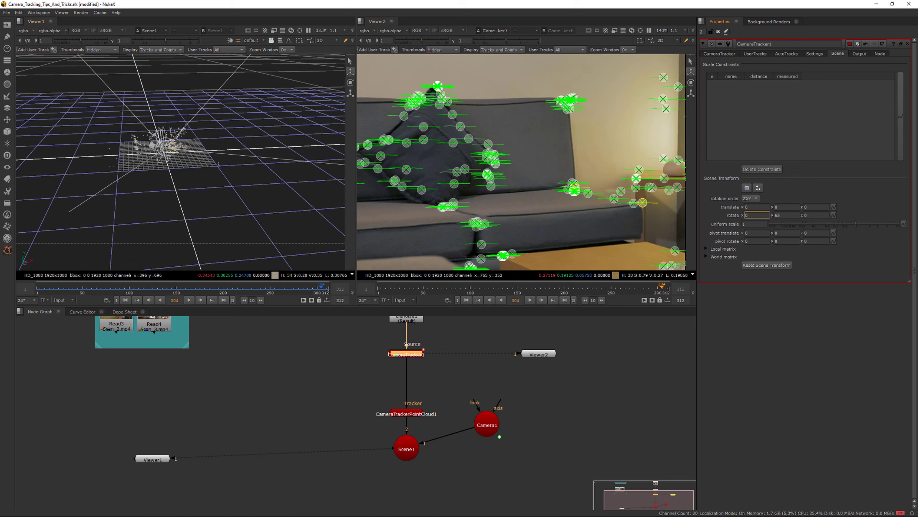
{"action": "mouse_move", "coordinate": [175, 125]}
{"action": "left_mouse_down", "text": "ctrl"}
{"action": "mouse_move", "coordinate": [169, 145]}
{"action": "mouse_move", "coordinate": [178, 120]}
{"action": "left_mouse_up", "text": "ctrl"}
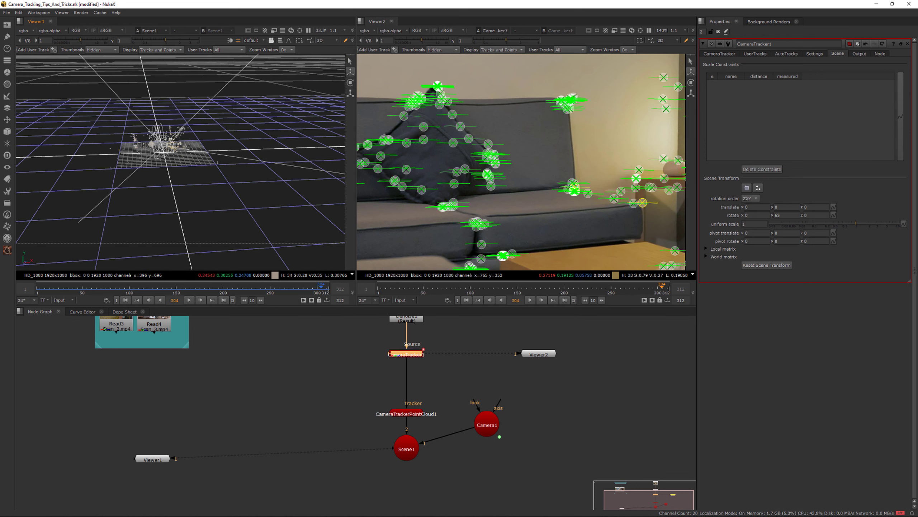
{"action": "right_click", "coordinate": [645, 243]}
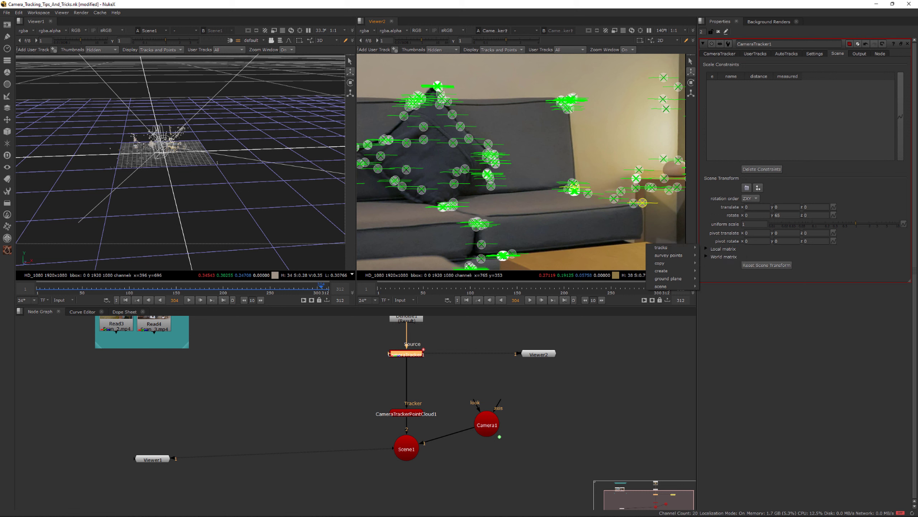
Step: Tilt the scene by setting CameraTracker1's scene rotate Z to 7
{"action": "left_click", "coordinate": [815, 215]}
{"action": "left_click", "coordinate": [816, 214]}
{"action": "key", "text": "Up"}
{"action": "key", "text": "Up"}
{"action": "key", "text": "Up"}
{"action": "key", "text": "Up"}
{"action": "key", "text": "Up"}
{"action": "key", "text": "Up"}
{"action": "key", "text": "Up"}
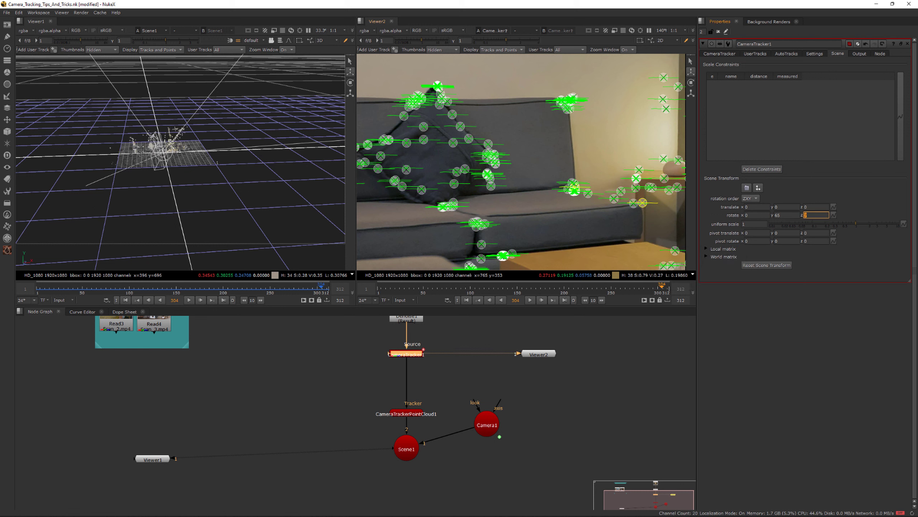
Step: View the point cloud close to grid level and set CameraTracker1's scene rotate Z to 9
{"action": "left_click_drag", "start_coordinate": [174, 181], "coordinate": [208, 137], "text": "ctrl"}
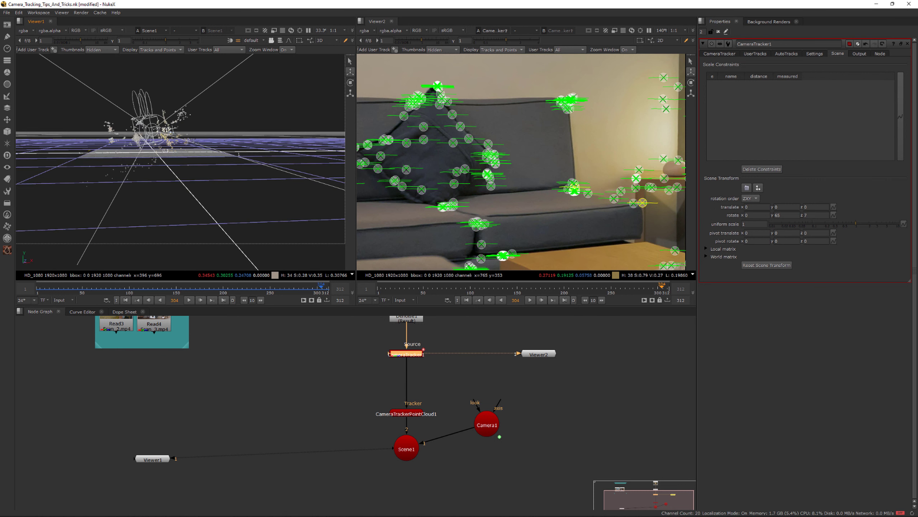
{"action": "middle_click_drag", "start_coordinate": [203, 141], "coordinate": [207, 147]}
{"action": "left_click", "coordinate": [807, 215]}
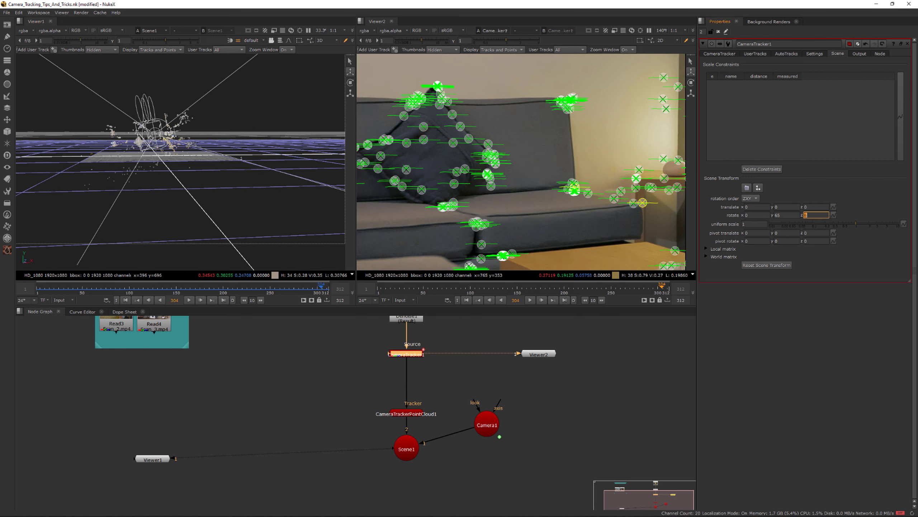
{"action": "key", "text": "Down"}
{"action": "key", "text": "Down"}
{"action": "key", "text": "Up"}
{"action": "key", "text": "Up"}
{"action": "key", "text": "Up"}
{"action": "key", "text": "Up"}
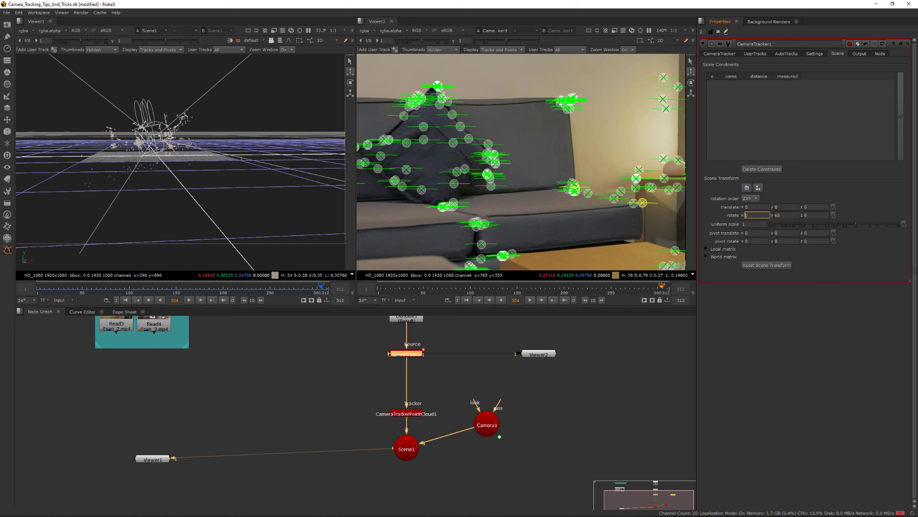
Step: Tilt the scene about its X axis by setting CameraTracker1's scene rotate X to 10
{"action": "key", "text": "Up"}
{"action": "key", "text": "Up"}
{"action": "key", "text": "Up"}
{"action": "key", "text": "Up"}
{"action": "key", "text": "Up"}
{"action": "key", "text": "Up"}
{"action": "key", "text": "Up"}
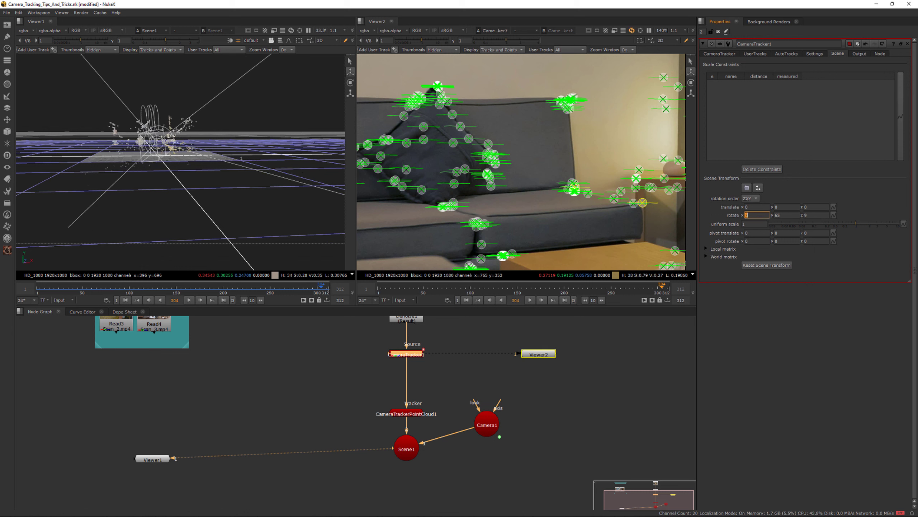
{"action": "key", "text": "Up"}
{"action": "key", "text": "Up"}
{"action": "key", "text": "Up"}
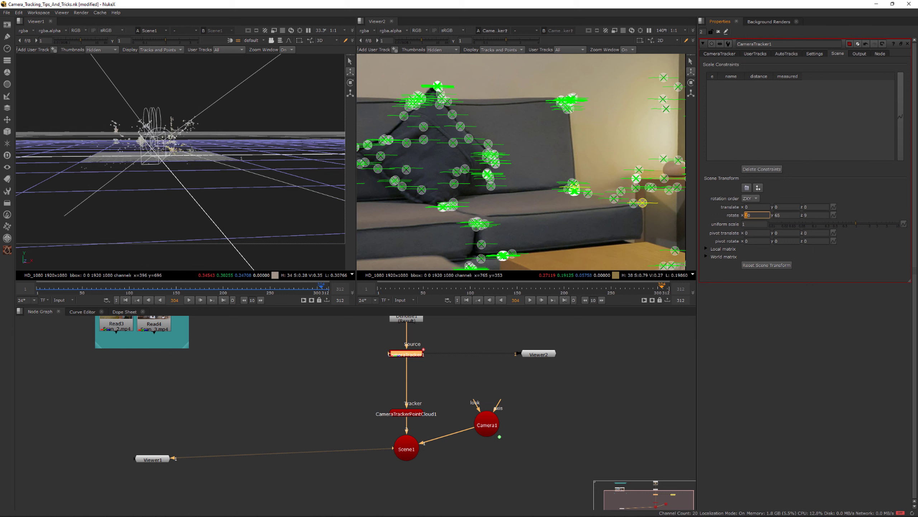
{"action": "key", "text": "Up"}
{"action": "key", "text": "Down"}
Step: Adjust CameraTracker1's scene transform against the grid, with rotate Y at 53, translate X at 0.2 and translate Y at 0.1
{"action": "left_click_drag", "start_coordinate": [159, 163], "coordinate": [224, 172], "text": "ctrl"}
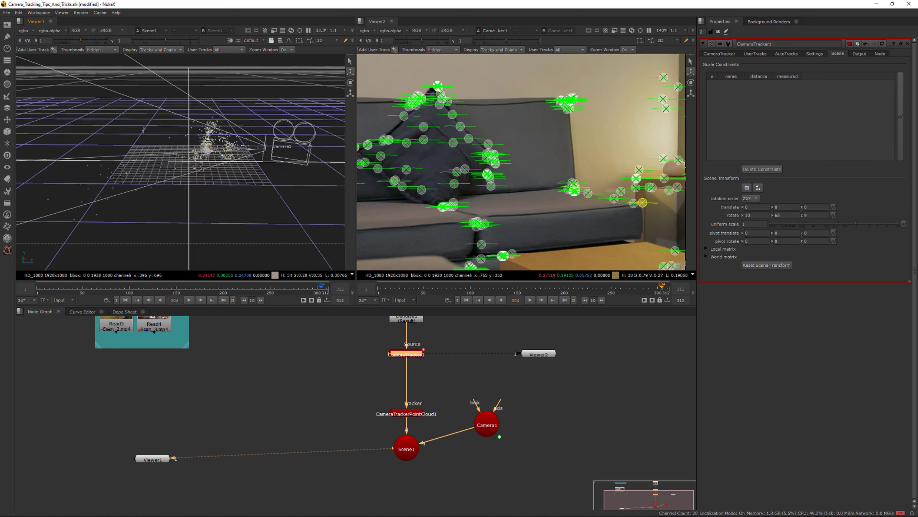
{"action": "mouse_move", "coordinate": [144, 130]}
{"action": "left_mouse_down", "text": "ctrl"}
{"action": "mouse_move", "coordinate": [156, 136]}
{"action": "mouse_move", "coordinate": [144, 116]}
{"action": "left_mouse_up", "text": "ctrl"}
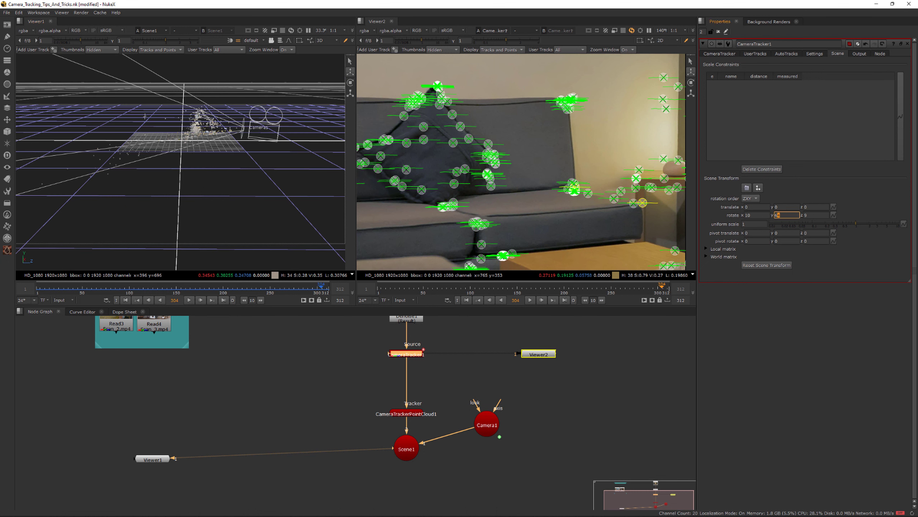
{"action": "left_click_drag", "start_coordinate": [144, 117], "coordinate": [159, 170], "text": "ctrl"}
{"action": "left_click", "coordinate": [751, 215]}
{"action": "key", "text": "Up"}
{"action": "left_click", "coordinate": [753, 207]}
{"action": "key", "text": "Down"}
{"action": "key", "text": "Down"}
{"action": "key", "text": "Down"}
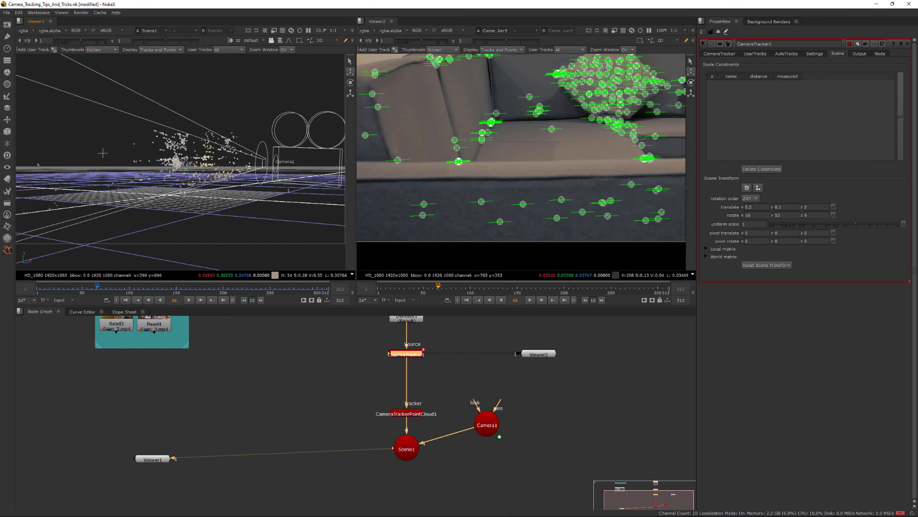
Step: Select the cluster of tracks on the wooden tabletop and try to set the ground plane to the selected tracks
{"action": "left_click_drag", "start_coordinate": [103, 153], "coordinate": [49, 158], "text": "ctrl"}
{"action": "scroll", "coordinate": [451, 181], "scroll_direction": "down", "scroll_amount": 5}
{"action": "middle_click_drag", "start_coordinate": [450, 181], "coordinate": [492, 180]}
{"action": "mouse_move", "coordinate": [439, 289]}
{"action": "left_mouse_down"}
{"action": "mouse_move", "coordinate": [484, 288]}
{"action": "mouse_move", "coordinate": [450, 289]}
{"action": "left_mouse_up"}
{"action": "scroll", "coordinate": [542, 159], "scroll_direction": "up", "scroll_amount": 1}
{"action": "middle_click_drag", "start_coordinate": [542, 160], "coordinate": [458, 142]}
{"action": "scroll", "coordinate": [573, 218], "scroll_direction": "up", "scroll_amount": 2}
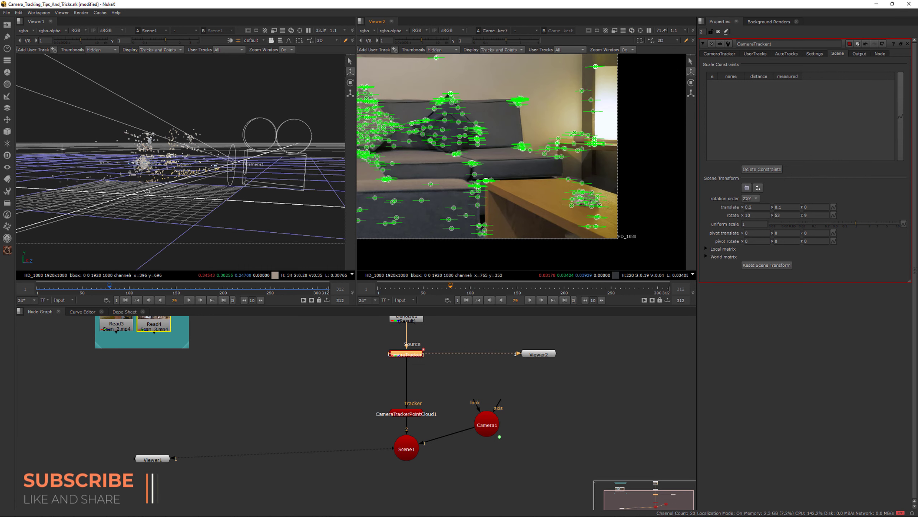
{"action": "left_click_drag", "start_coordinate": [554, 185], "coordinate": [610, 209]}
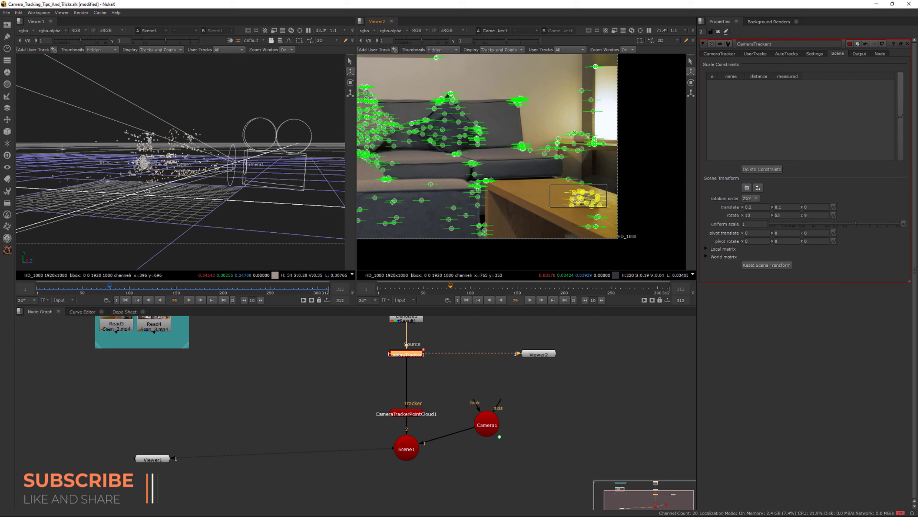
{"action": "right_click", "coordinate": [594, 204]}
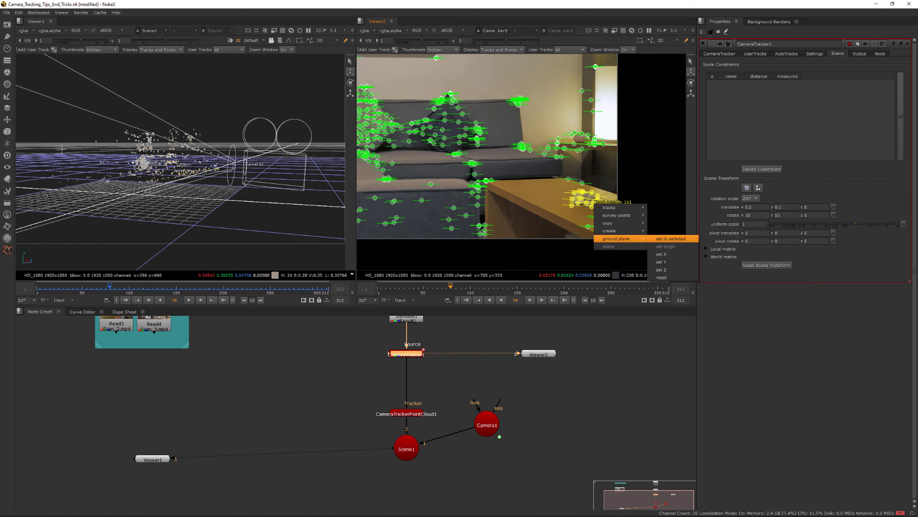
{"action": "mouse_move", "coordinate": [614, 230]}
{"action": "left_click", "coordinate": [671, 239]}
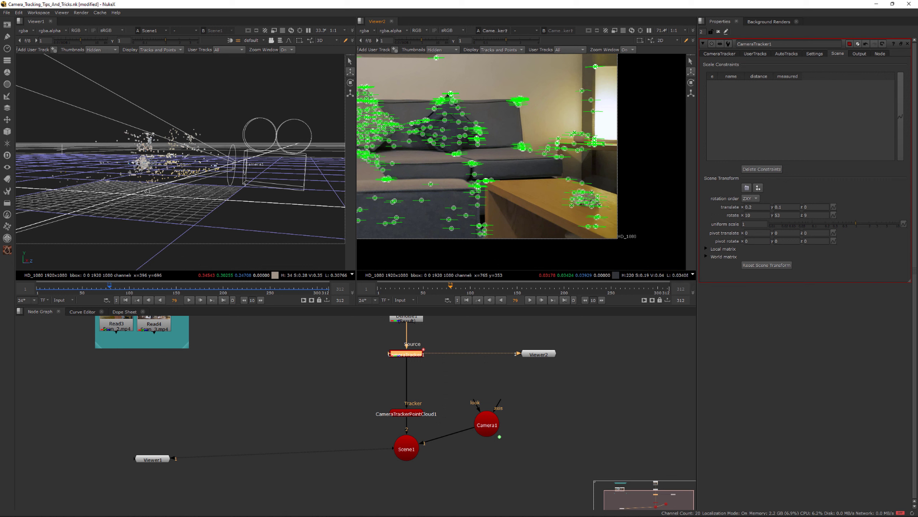
Step: Reselect the tabletop tracks and examine the tracks, create and ground plane commands available for them
{"action": "mouse_move", "coordinate": [96, 145]}
{"action": "left_mouse_down", "text": "ctrl"}
{"action": "mouse_move", "coordinate": [78, 160]}
{"action": "mouse_move", "coordinate": [79, 148]}
{"action": "left_mouse_up", "text": "ctrl"}
{"action": "scroll", "coordinate": [562, 194], "scroll_direction": "up", "scroll_amount": 1}
{"action": "left_click_drag", "start_coordinate": [565, 177], "coordinate": [611, 212]}
{"action": "right_click", "coordinate": [591, 203]}
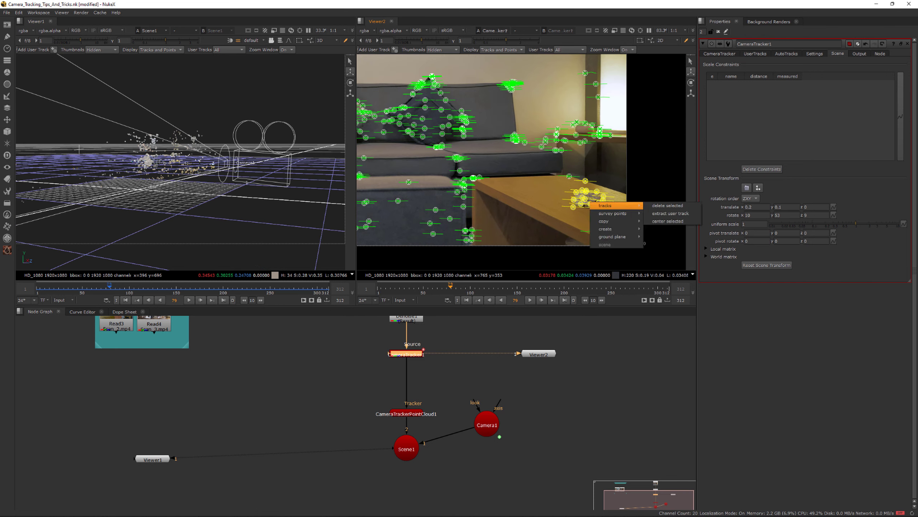
{"action": "mouse_move", "coordinate": [615, 205]}
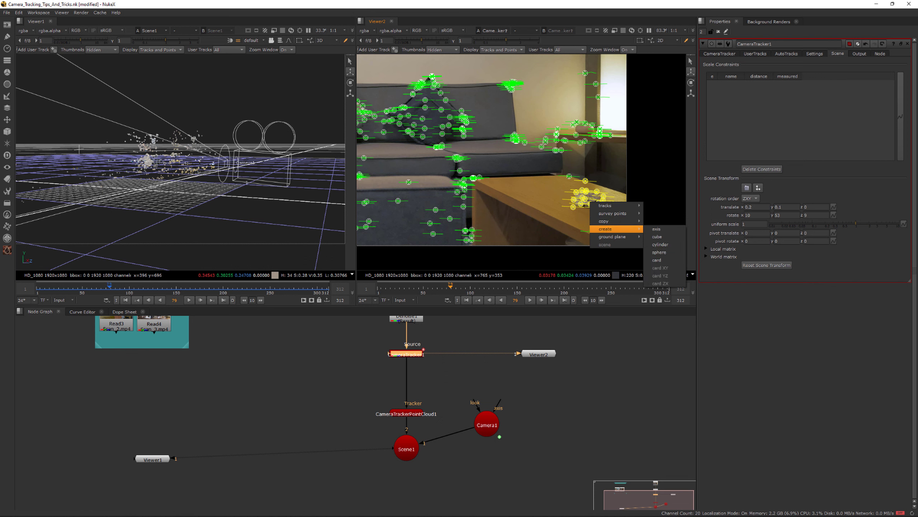
{"action": "mouse_move", "coordinate": [612, 236]}
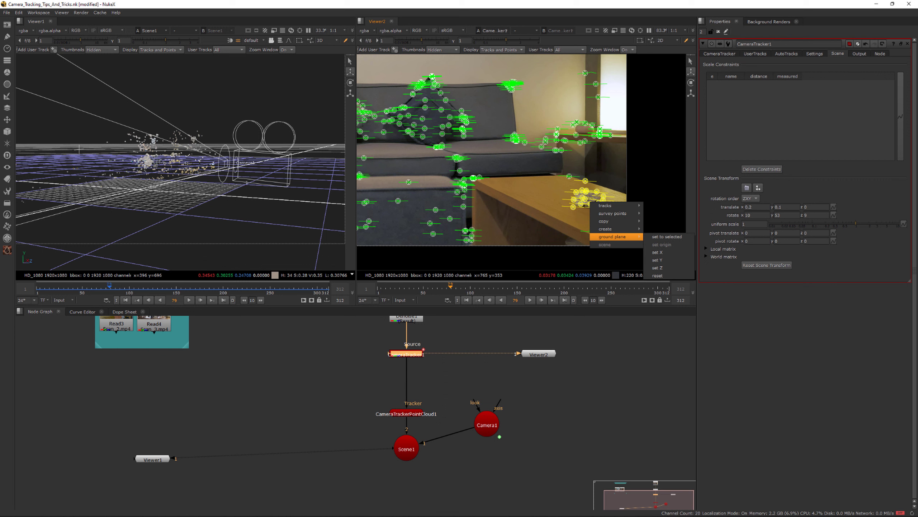
{"action": "key", "text": "Escape"}
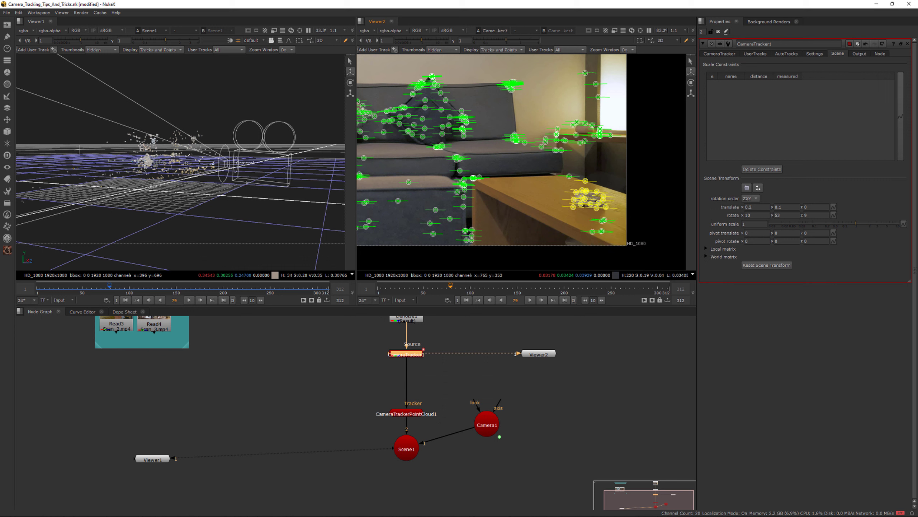
{"action": "key", "text": "Escape"}
Step: Compare the ground plane options for a single tabletop track with the ground plane, create and copy commands for the whole tabletop cluster
{"action": "right_click", "coordinate": [581, 204]}
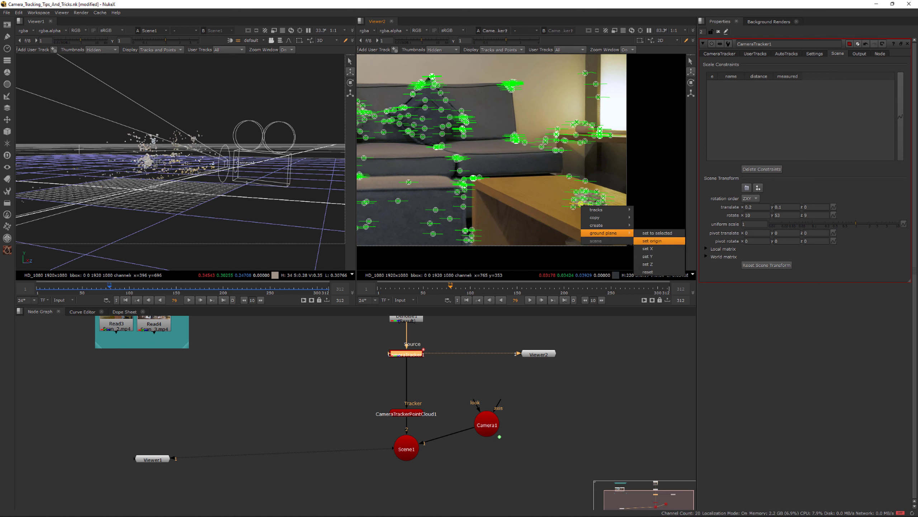
{"action": "left_click", "coordinate": [555, 185]}
{"action": "left_click_drag", "start_coordinate": [555, 185], "coordinate": [639, 211]}
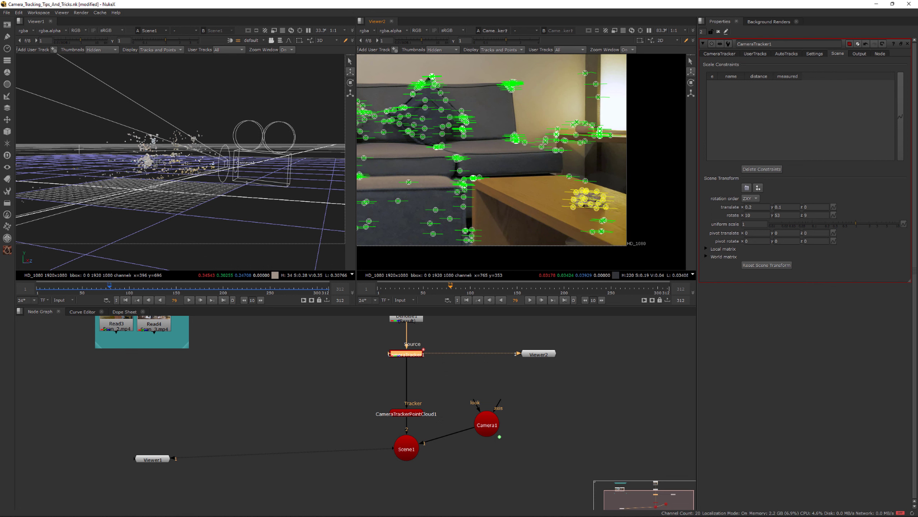
{"action": "left_click", "coordinate": [549, 182]}
{"action": "left_click_drag", "start_coordinate": [549, 183], "coordinate": [623, 213]}
{"action": "right_click", "coordinate": [583, 201]}
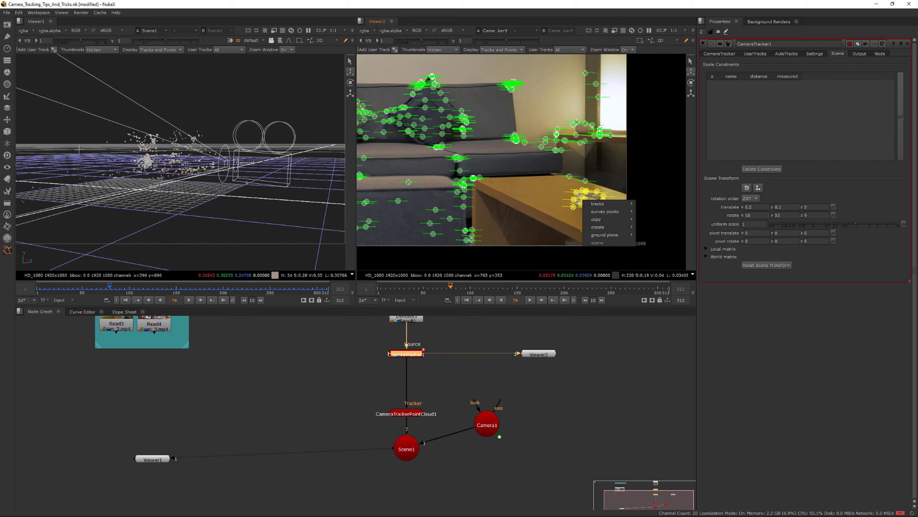
{"action": "mouse_move", "coordinate": [611, 234]}
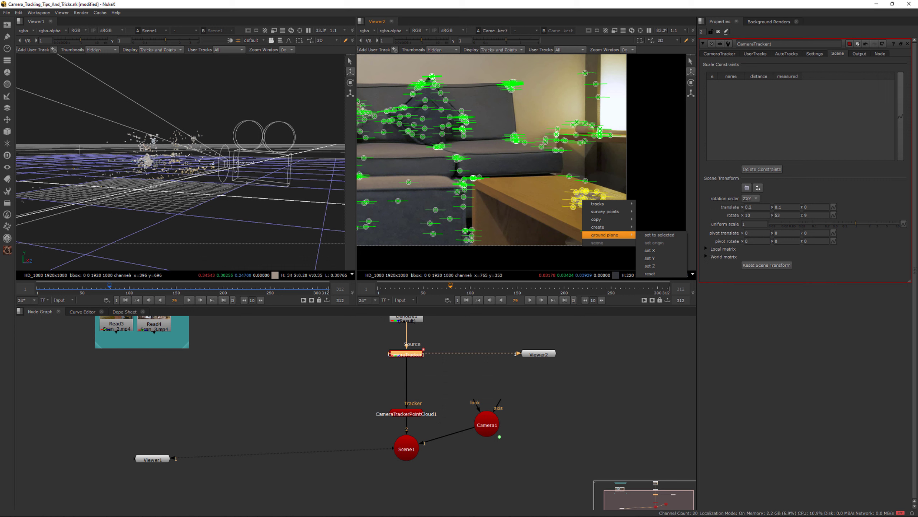
{"action": "mouse_move", "coordinate": [607, 227]}
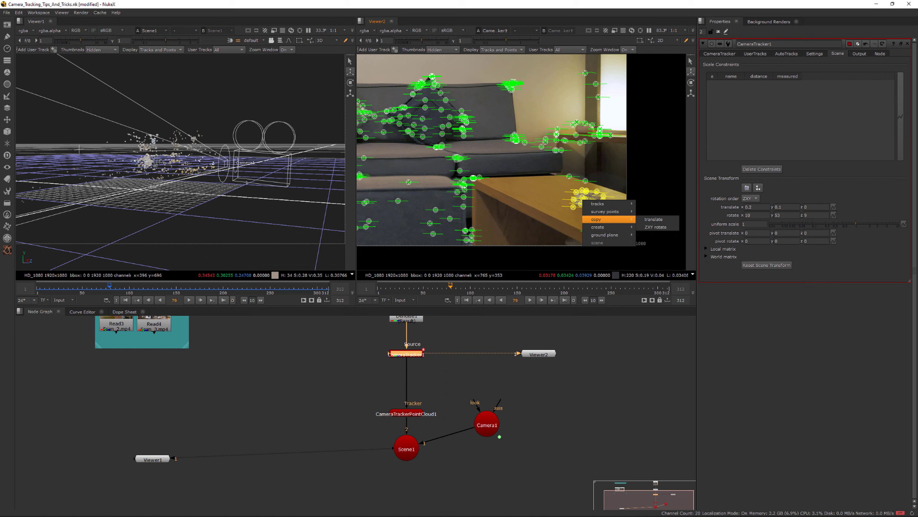
{"action": "mouse_move", "coordinate": [607, 211]}
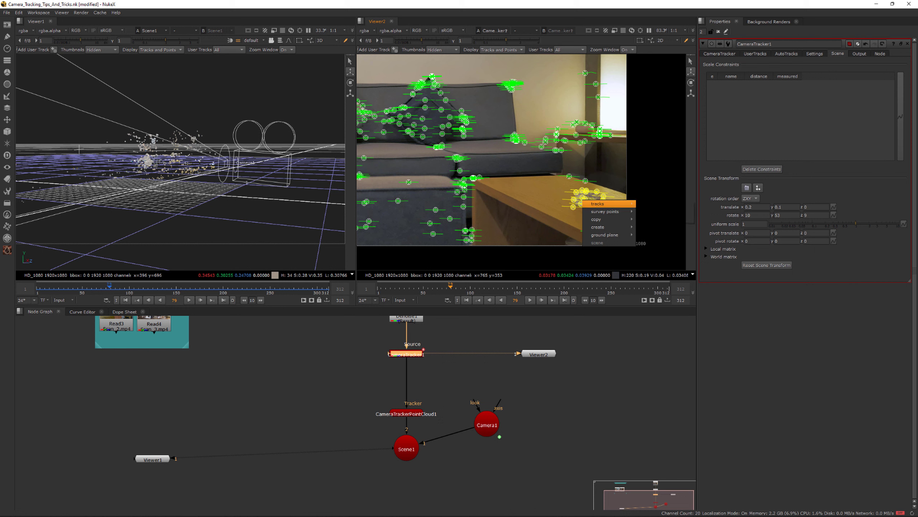
{"action": "key", "text": "Escape"}
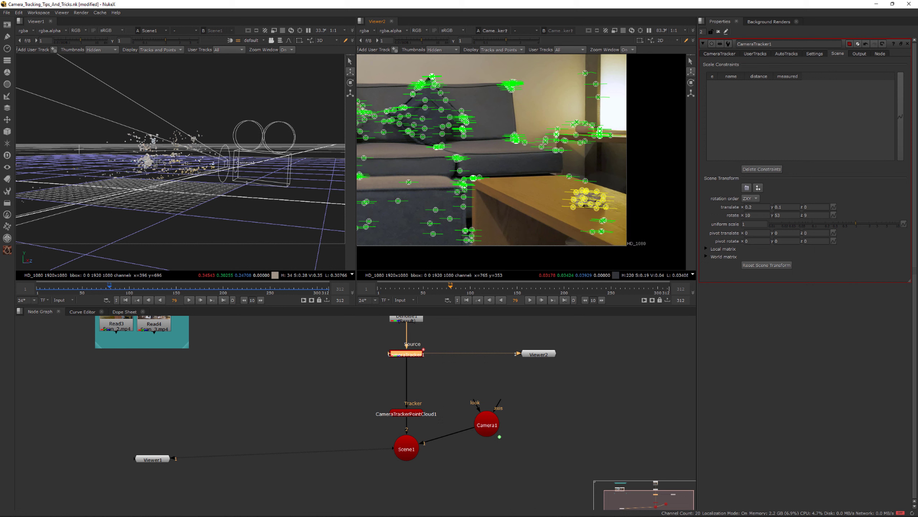
Step: Select the two tracks along the table's back edge and examine the copy, create and scene commands offered for the pair
{"action": "right_click", "coordinate": [570, 176]}
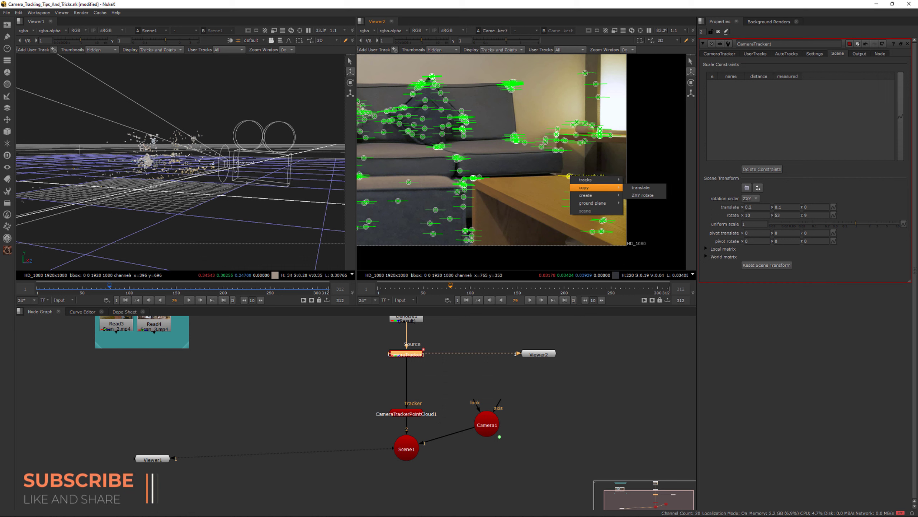
{"action": "key", "text": "Escape"}
{"action": "left_click", "coordinate": [479, 178], "text": "shift"}
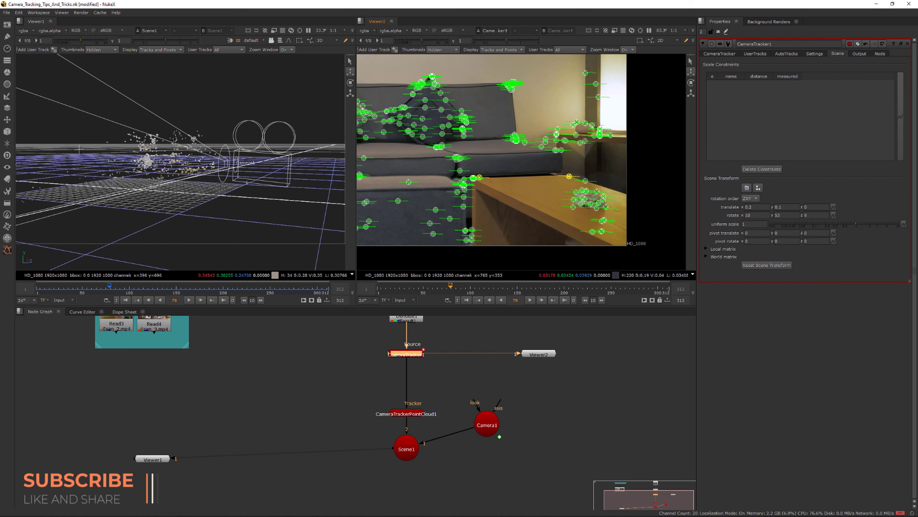
{"action": "right_click", "coordinate": [479, 177]}
{"action": "mouse_move", "coordinate": [508, 188]}
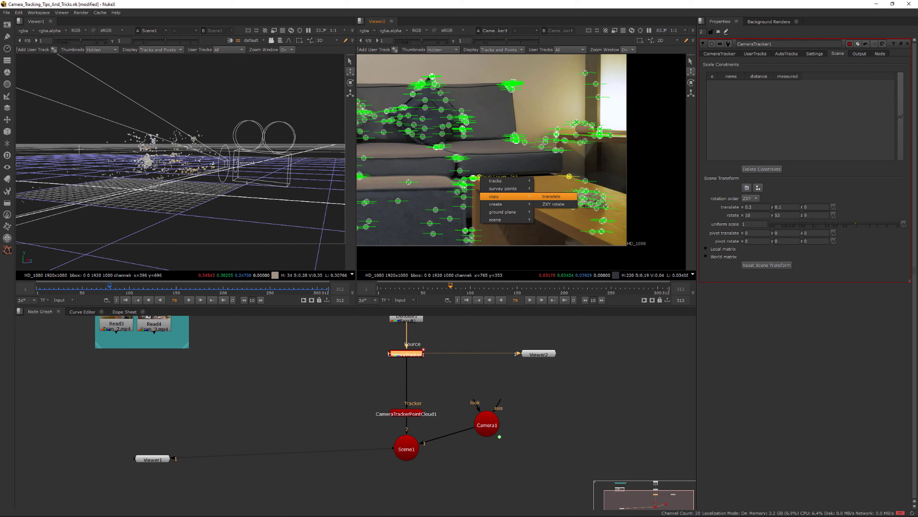
{"action": "mouse_move", "coordinate": [503, 219]}
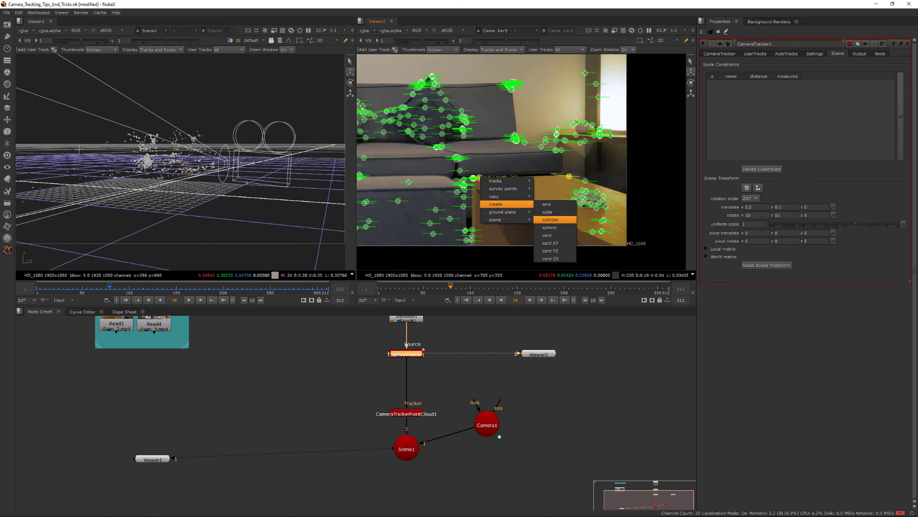
{"action": "left_click", "coordinate": [593, 246]}
{"action": "left_click", "coordinate": [593, 246]}
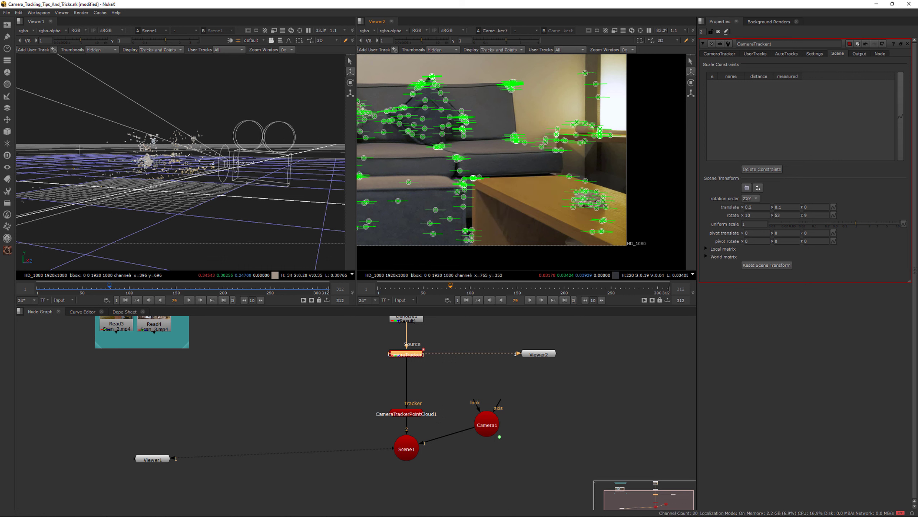
Step: Select the single track at the table's far back corner and examine its track commands, including extracting a user track, up close
{"action": "middle_click_drag", "start_coordinate": [396, 175], "coordinate": [405, 174]}
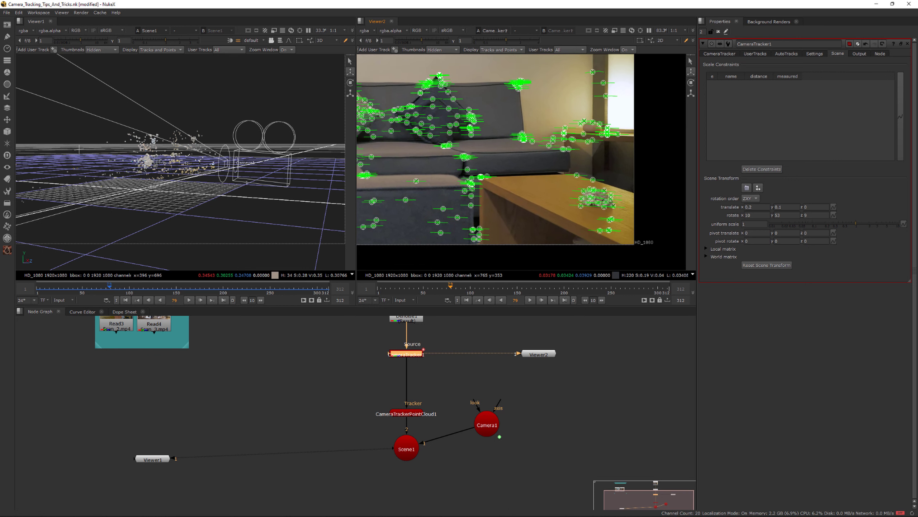
{"action": "scroll", "coordinate": [551, 181], "scroll_direction": "up", "scroll_amount": 2}
{"action": "left_click", "coordinate": [587, 172]}
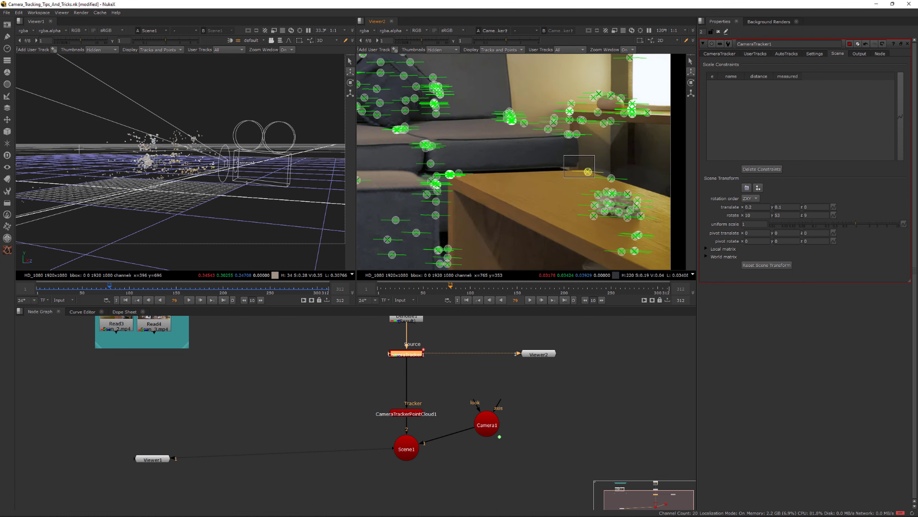
{"action": "middle_click_drag", "start_coordinate": [588, 171], "coordinate": [556, 166]}
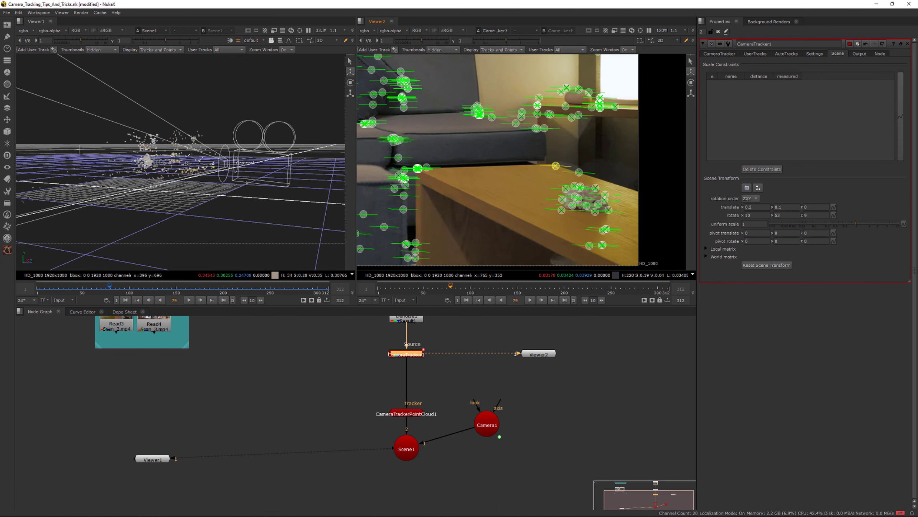
{"action": "right_click", "coordinate": [555, 165]}
{"action": "mouse_move", "coordinate": [559, 170]}
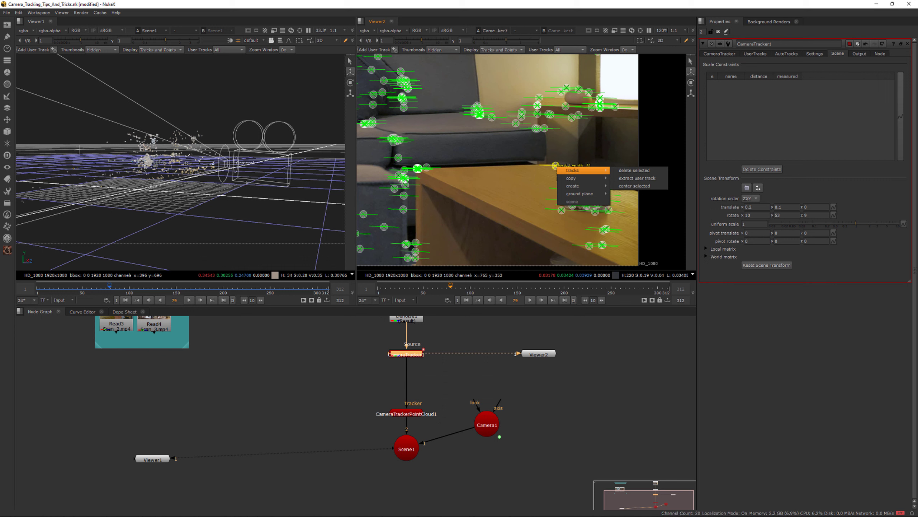
{"action": "left_click", "coordinate": [682, 153]}
{"action": "scroll", "coordinate": [682, 153], "scroll_direction": "down", "scroll_amount": 1}
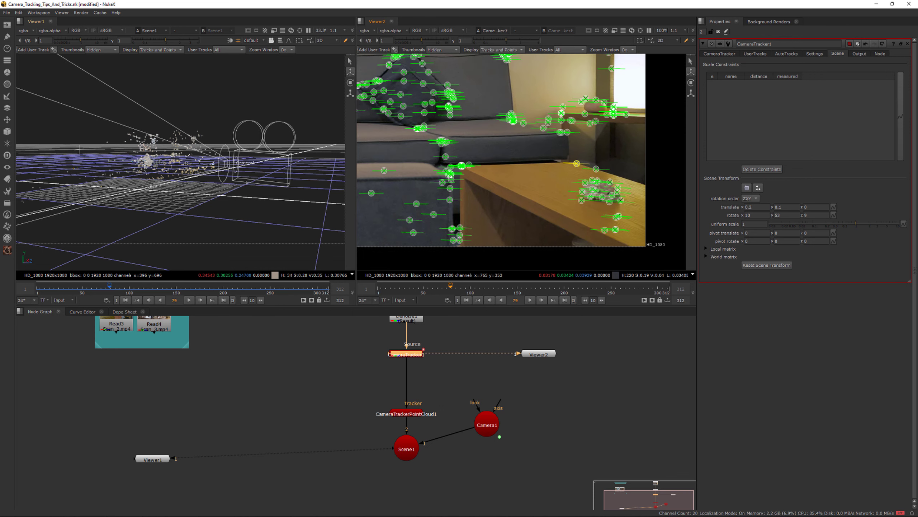
{"action": "scroll", "coordinate": [682, 153], "scroll_direction": "down", "scroll_amount": 2}
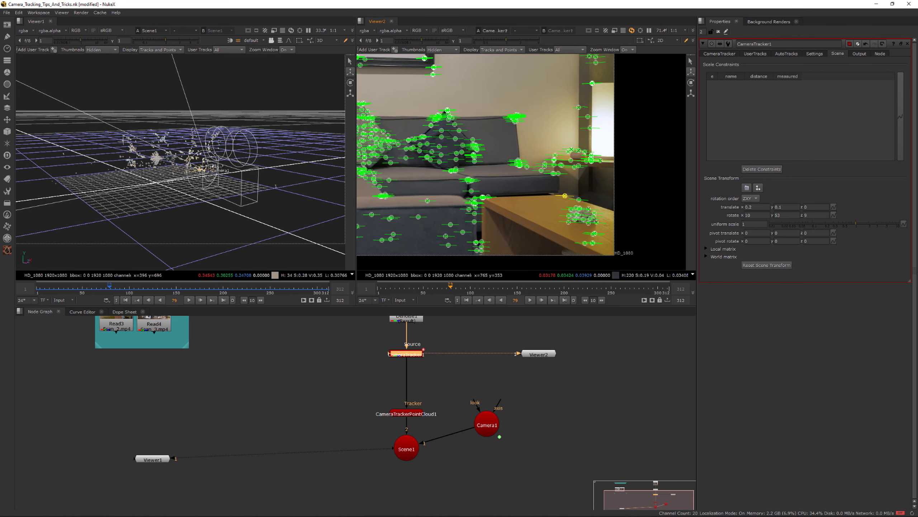
{"action": "scroll", "coordinate": [682, 153], "scroll_direction": "down", "scroll_amount": 3}
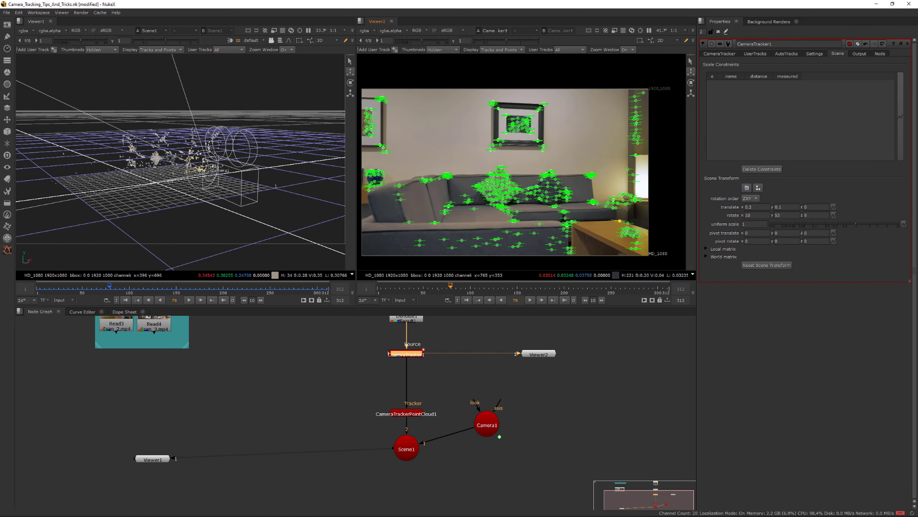
{"action": "scroll", "coordinate": [682, 153], "scroll_direction": "down", "scroll_amount": 1}
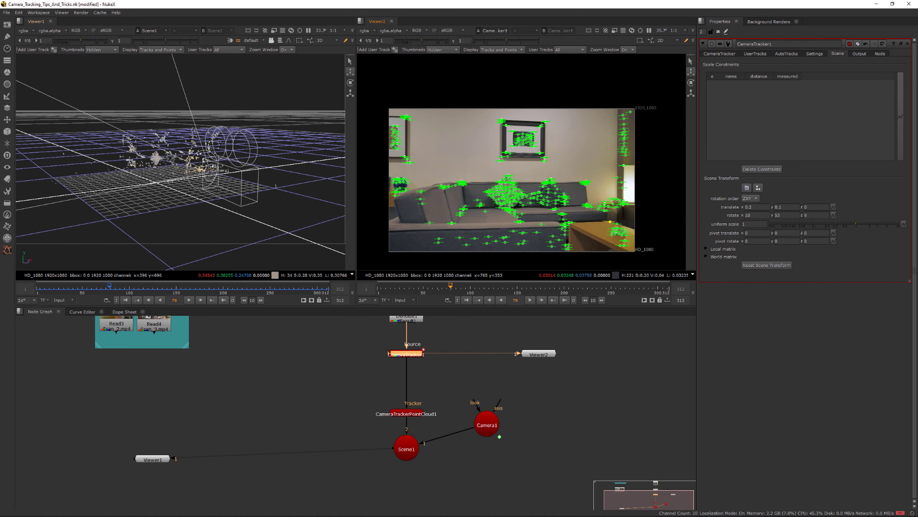
Step: Move CameraTrackerPointCloud1 up closer to CameraTracker1, disable it, and select the camera in the 3D view
{"action": "left_click_drag", "start_coordinate": [365, 384], "coordinate": [406, 392]}
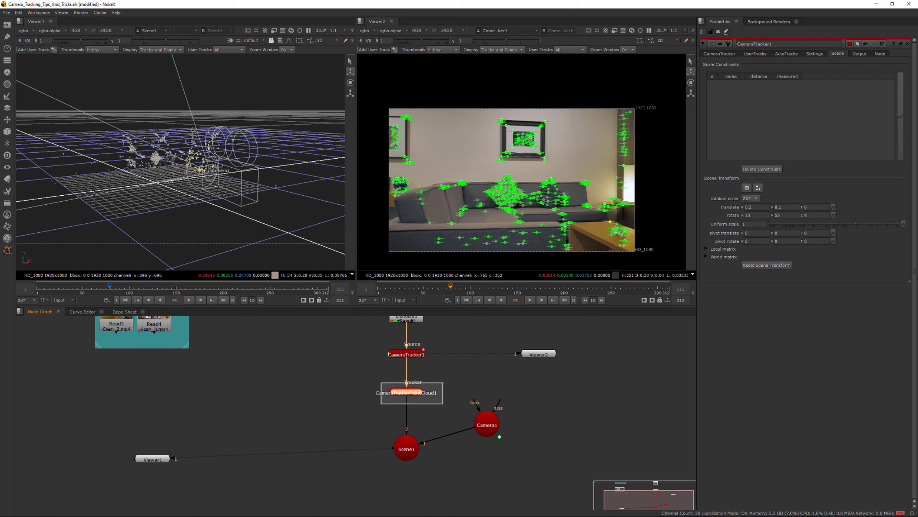
{"action": "key", "text": "d"}
{"action": "left_click", "coordinate": [218, 128]}
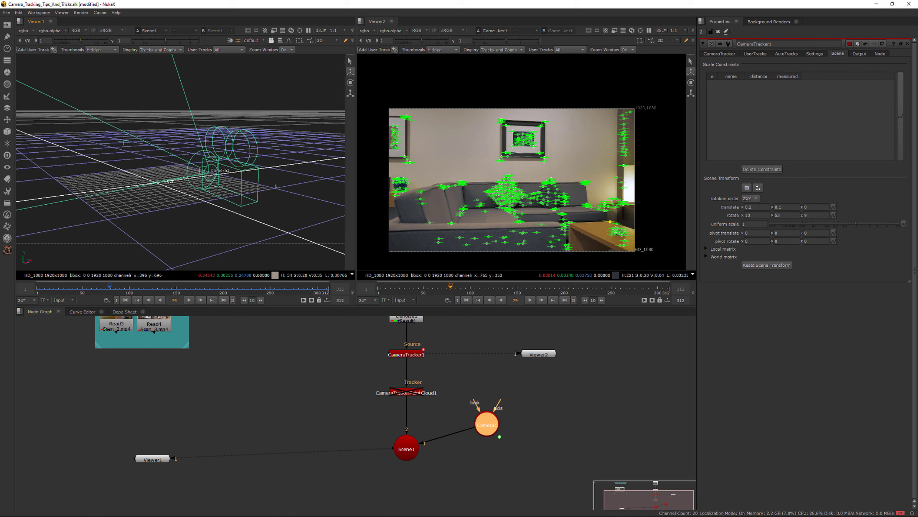
Step: Create a trial card from the tracks at the picture frame's inner corners and delete it
{"action": "left_click_drag", "start_coordinate": [218, 128], "coordinate": [172, 134], "text": "ctrl"}
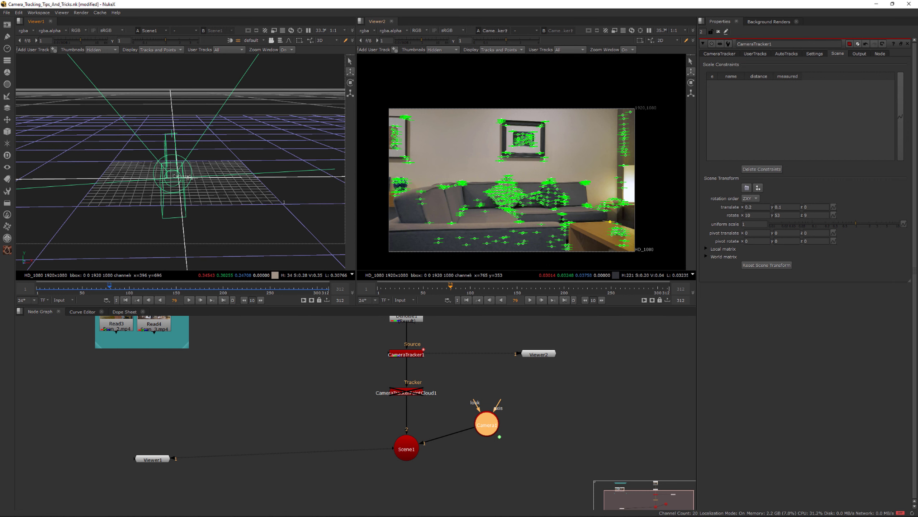
{"action": "middle_click_drag", "start_coordinate": [487, 206], "coordinate": [447, 206]}
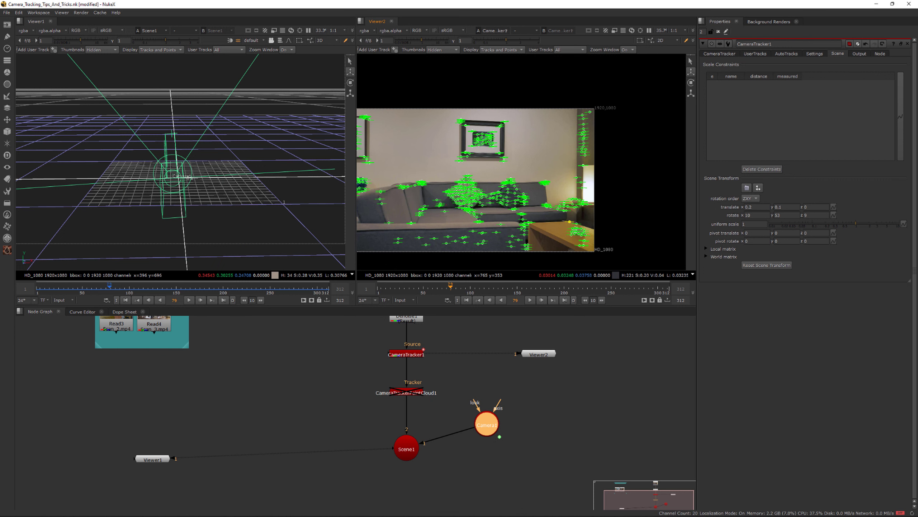
{"action": "scroll", "coordinate": [480, 127], "scroll_direction": "up", "scroll_amount": 3}
{"action": "left_click_drag", "start_coordinate": [418, 98], "coordinate": [563, 181]}
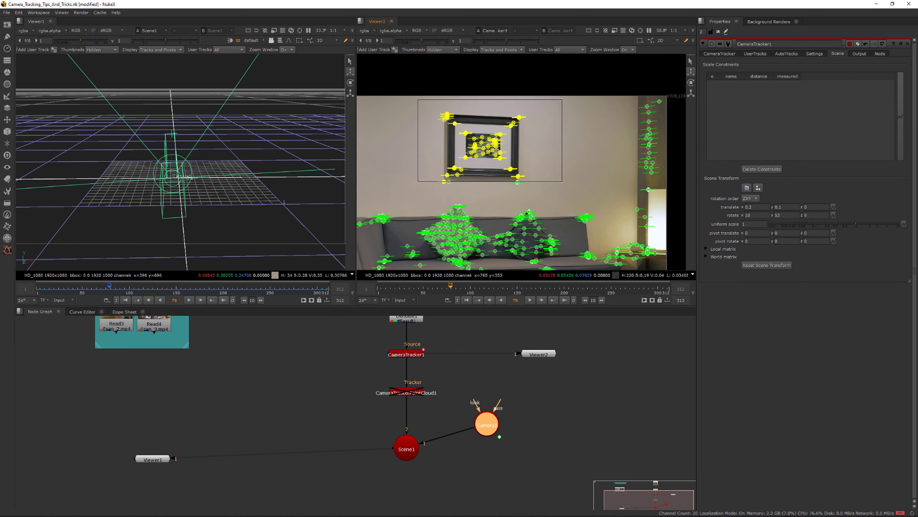
{"action": "left_click", "coordinate": [562, 181]}
{"action": "left_click_drag", "start_coordinate": [431, 103], "coordinate": [554, 194]}
{"action": "left_click", "coordinate": [553, 194]}
{"action": "scroll", "coordinate": [479, 142], "scroll_direction": "up", "scroll_amount": 3}
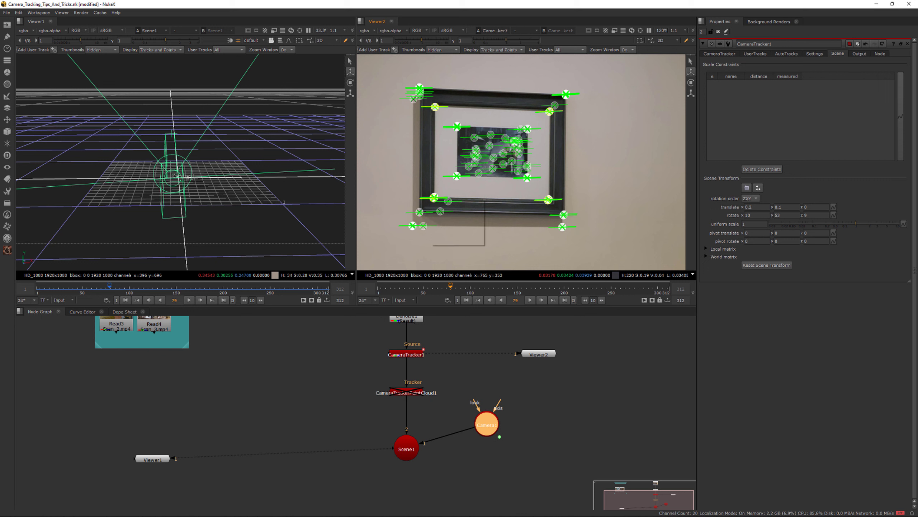
{"action": "right_click", "coordinate": [432, 199]}
{"action": "mouse_move", "coordinate": [452, 226]}
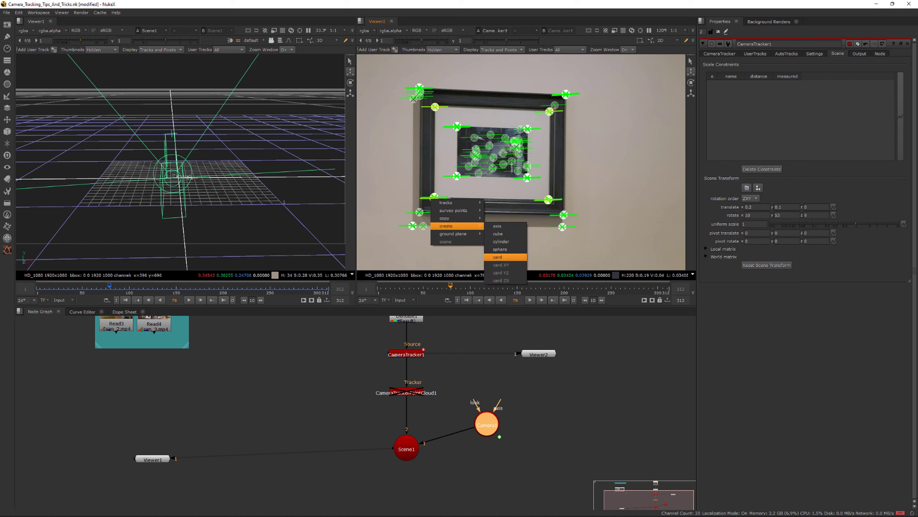
{"action": "left_click", "coordinate": [497, 257]}
{"action": "mouse_move", "coordinate": [173, 156]}
{"action": "left_mouse_down", "text": "ctrl"}
{"action": "mouse_move", "coordinate": [275, 177]}
{"action": "mouse_move", "coordinate": [177, 148]}
{"action": "left_mouse_up", "text": "ctrl"}
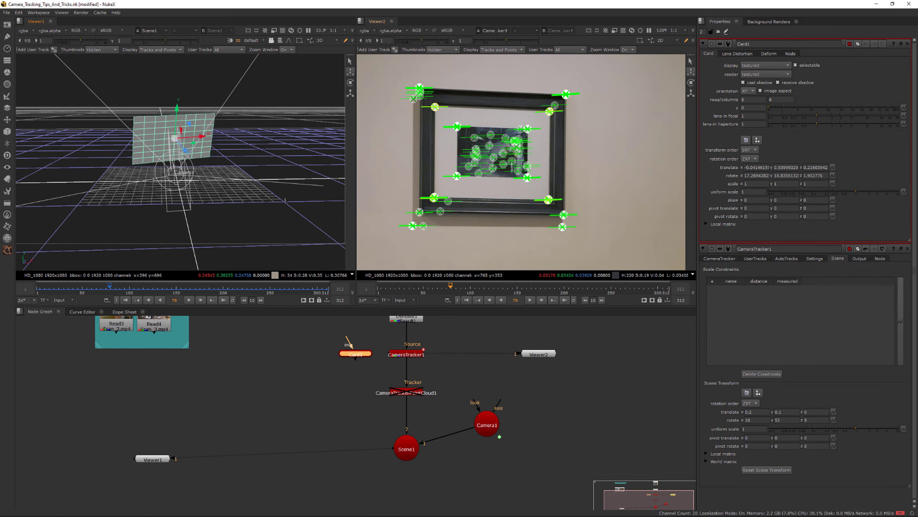
{"action": "key", "text": "Delete"}
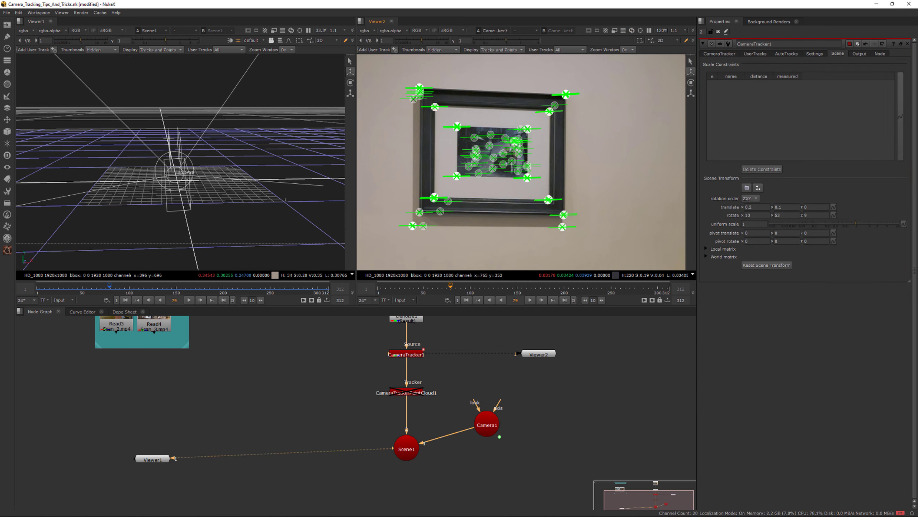
Step: Select a single track inside the framed picture and examine its create options, including the card orientations, against the axes of the 3D scene
{"action": "left_click", "coordinate": [490, 135]}
{"action": "left_click", "coordinate": [494, 157]}
{"action": "right_click", "coordinate": [493, 158]}
{"action": "mouse_move", "coordinate": [517, 183]}
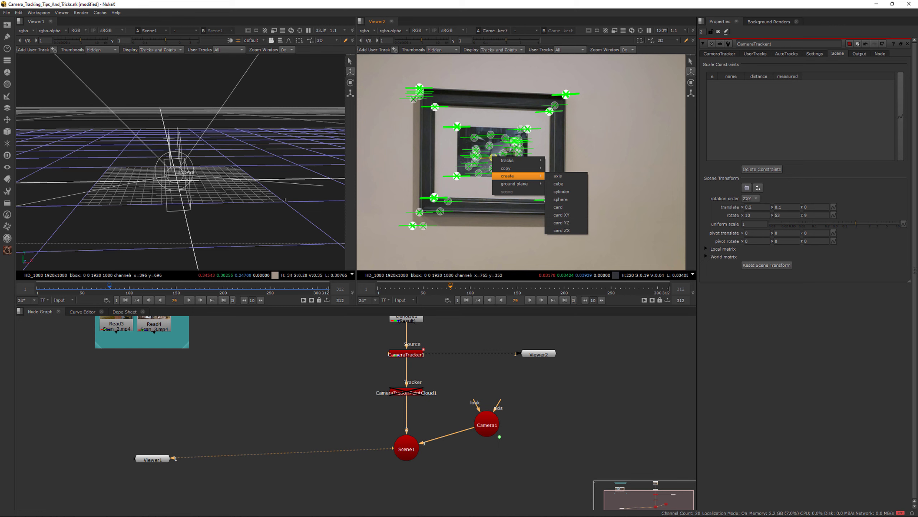
{"action": "key", "text": "Escape"}
{"action": "left_click_drag", "start_coordinate": [180, 144], "coordinate": [193, 234], "text": "ctrl"}
{"action": "scroll", "coordinate": [216, 225], "scroll_direction": "down", "scroll_amount": 3}
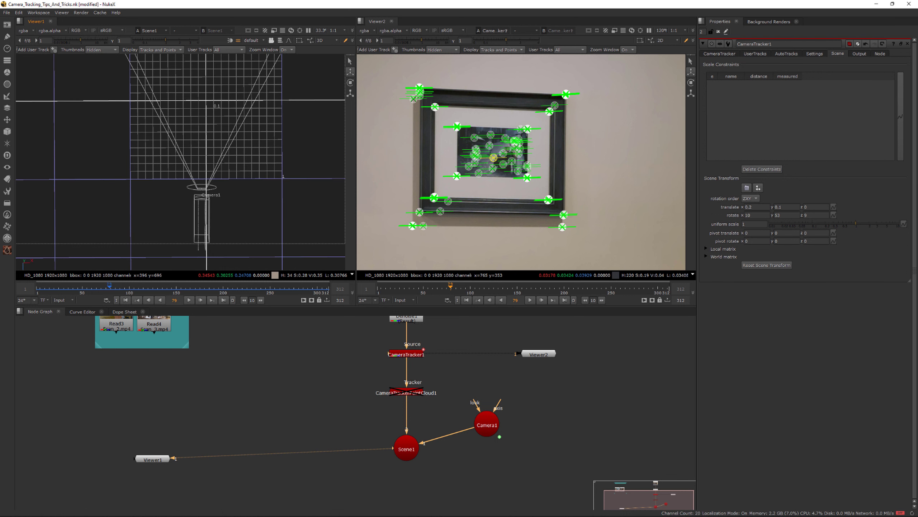
{"action": "left_click_drag", "start_coordinate": [216, 225], "coordinate": [213, 145], "text": "ctrl"}
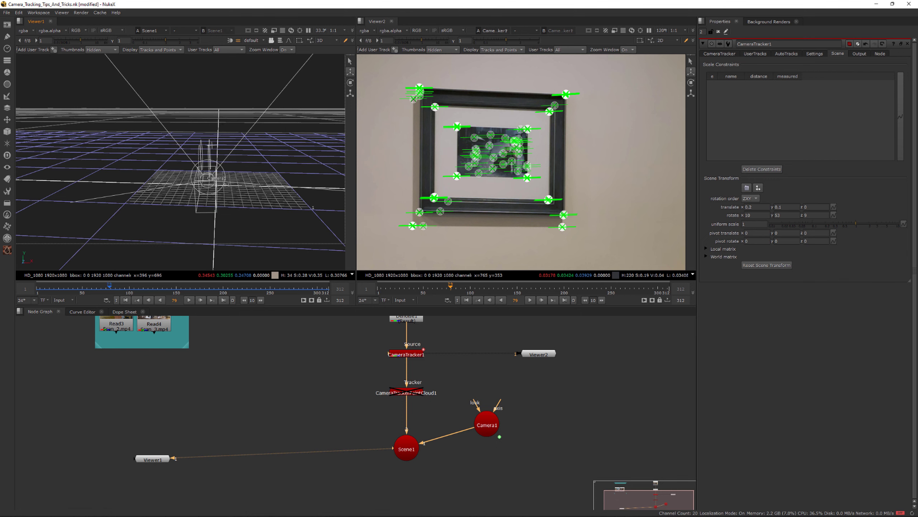
{"action": "left_click_drag", "start_coordinate": [213, 144], "coordinate": [214, 168], "text": "alt"}
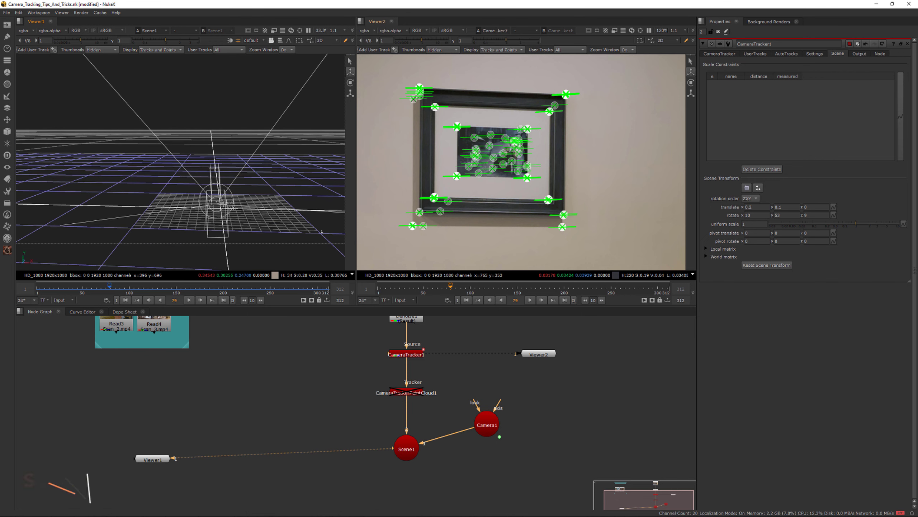
{"action": "right_click", "coordinate": [493, 158]}
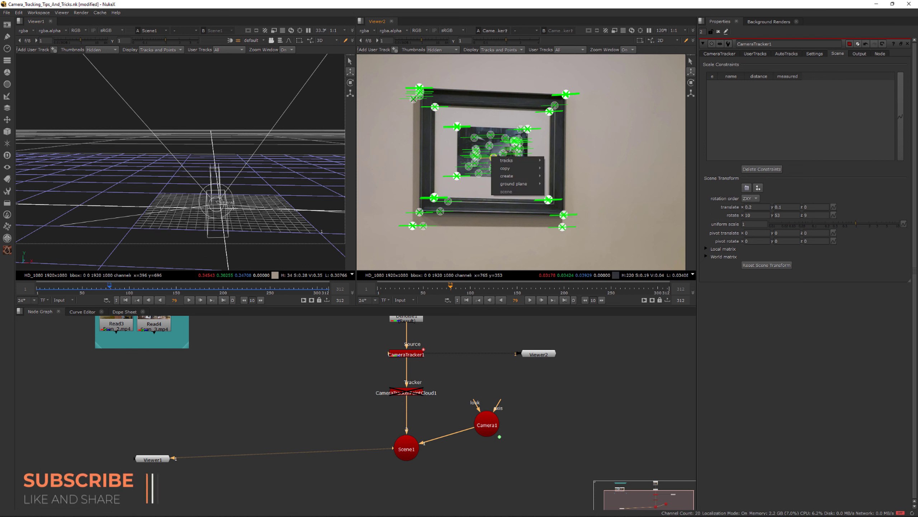
{"action": "mouse_move", "coordinate": [509, 160]}
{"action": "key", "text": "Escape"}
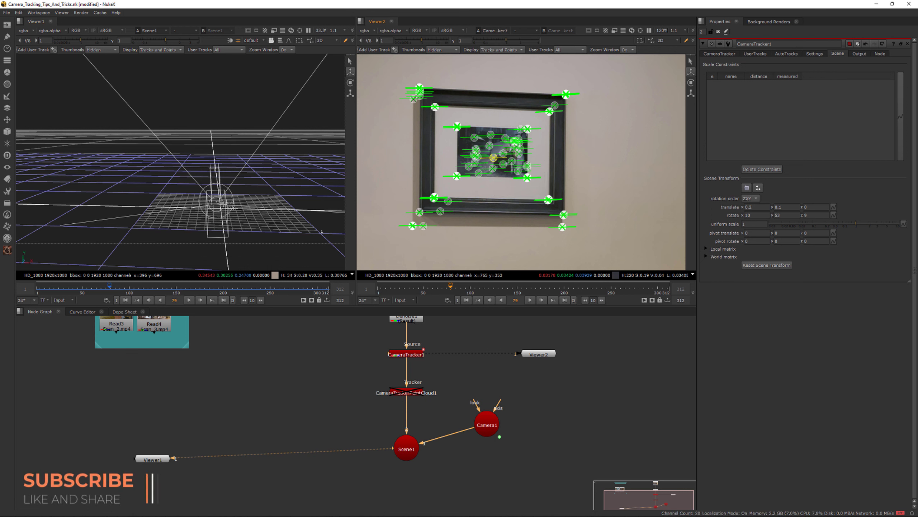
Step: Create an XY-oriented card at the selected picture track and inspect it from the side in the 3D scene
{"action": "right_click", "coordinate": [493, 158]}
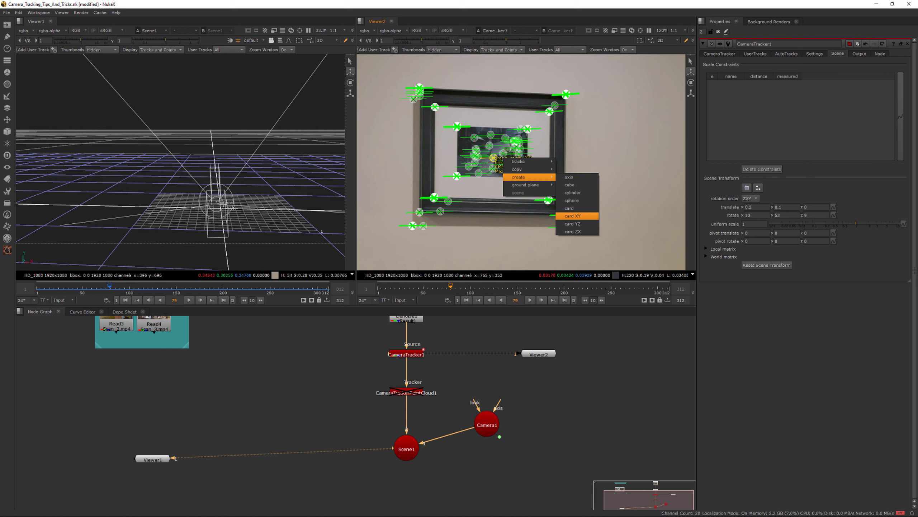
{"action": "left_click", "coordinate": [573, 216]}
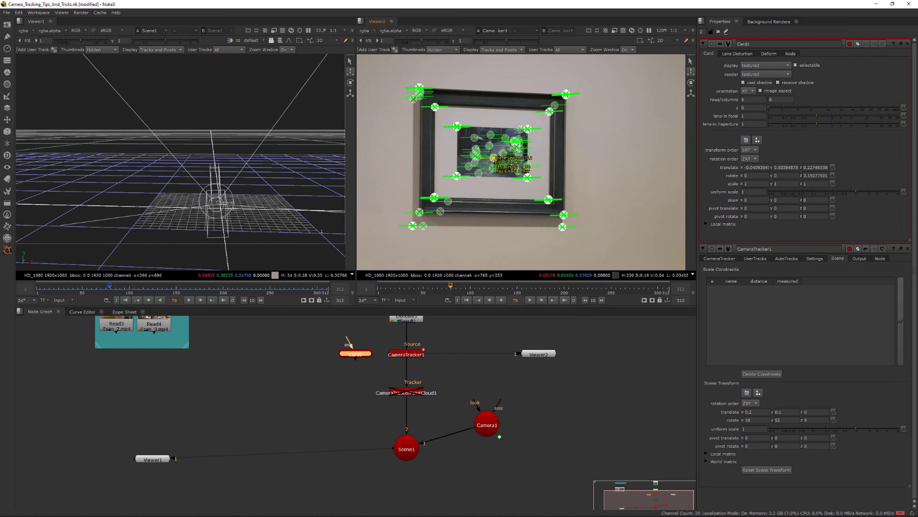
{"action": "left_click_drag", "start_coordinate": [174, 163], "coordinate": [267, 159], "text": "ctrl"}
{"action": "left_click_drag", "start_coordinate": [145, 144], "coordinate": [132, 137], "text": "ctrl"}
{"action": "left_click_drag", "start_coordinate": [71, 183], "coordinate": [67, 181], "text": "ctrl"}
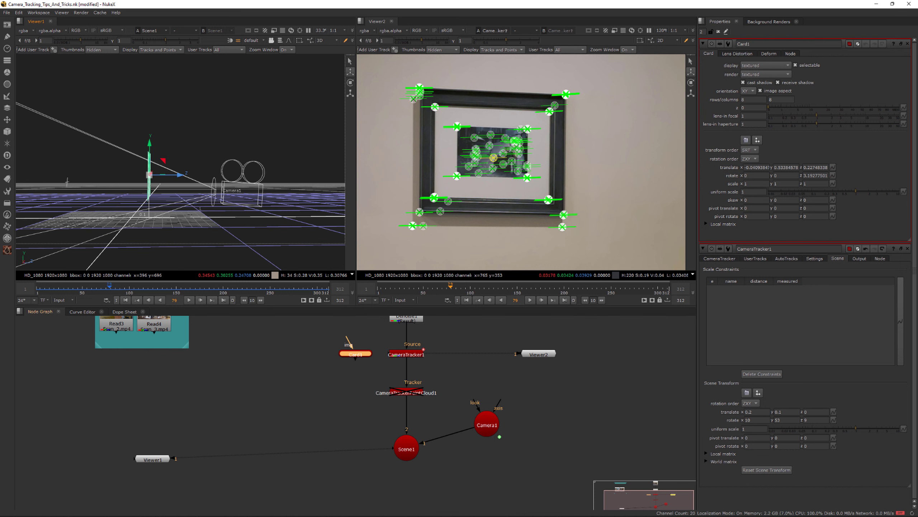
Step: Re-enable CameraTrackerPointCloud1 and check the new card's placement against the point cloud
{"action": "left_click", "coordinate": [406, 391]}
{"action": "key", "text": "d"}
{"action": "scroll", "coordinate": [181, 163], "scroll_direction": "up", "scroll_amount": 4}
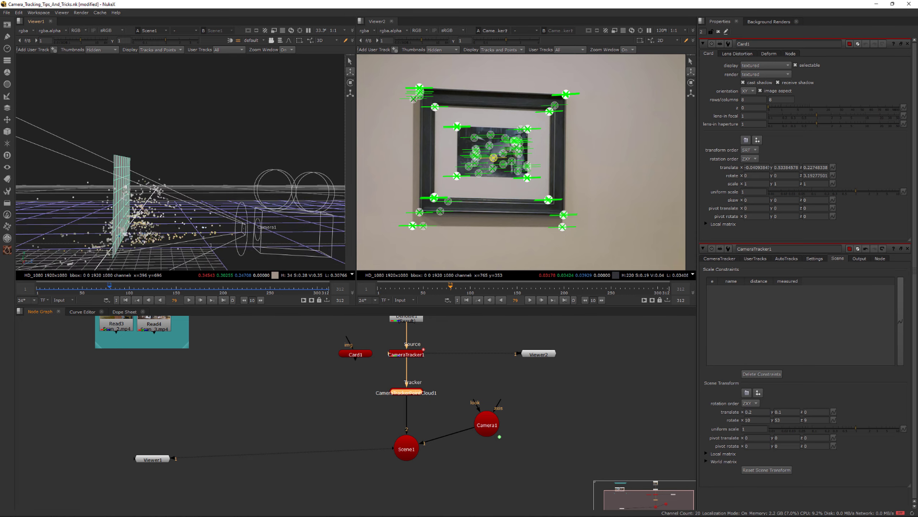
{"action": "left_click_drag", "start_coordinate": [180, 163], "coordinate": [158, 156], "text": "ctrl"}
{"action": "scroll", "coordinate": [144, 174], "scroll_direction": "up", "scroll_amount": 3}
{"action": "scroll", "coordinate": [148, 201], "scroll_direction": "down", "scroll_amount": 4}
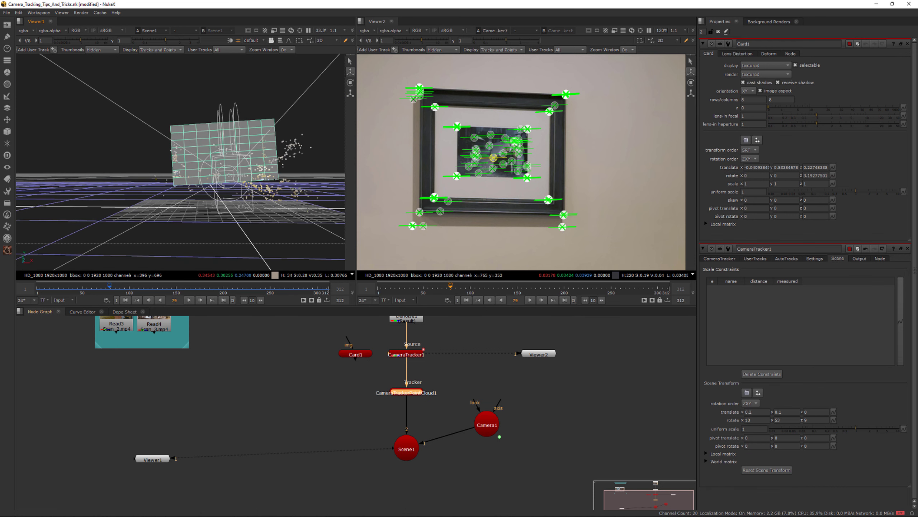
{"action": "left_click_drag", "start_coordinate": [346, 368], "coordinate": [438, 403]}
{"action": "scroll", "coordinate": [398, 400], "scroll_direction": "up", "scroll_amount": 8}
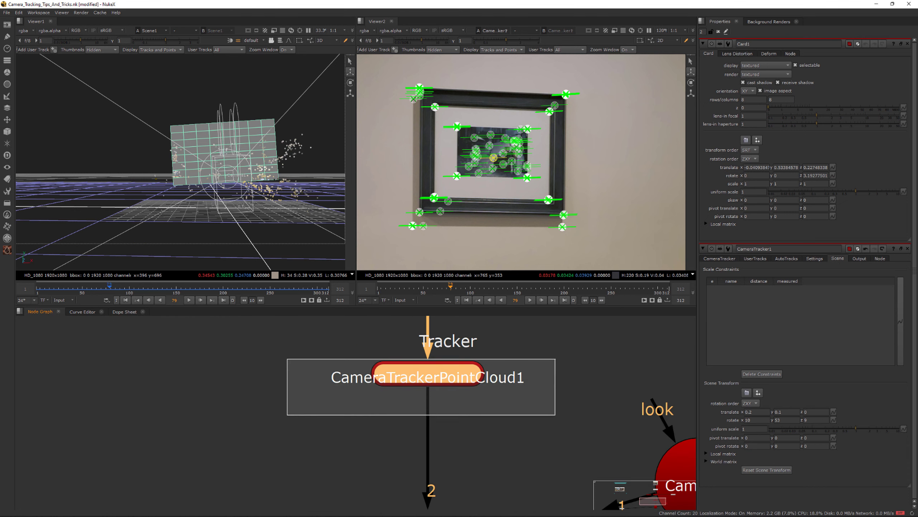
{"action": "scroll", "coordinate": [428, 376], "scroll_direction": "down", "scroll_amount": 10}
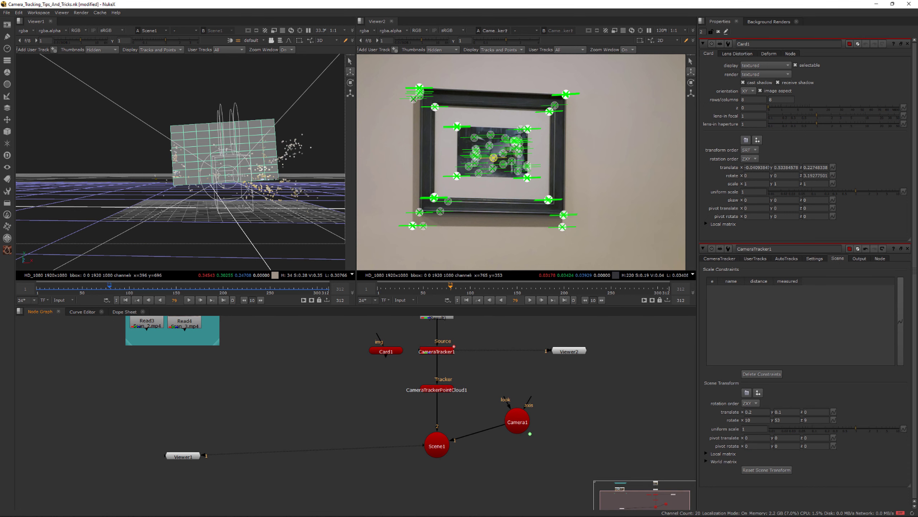
{"action": "left_click_drag", "start_coordinate": [482, 366], "coordinate": [383, 416]}
{"action": "left_click_drag", "start_coordinate": [225, 152], "coordinate": [108, 157], "text": "ctrl"}
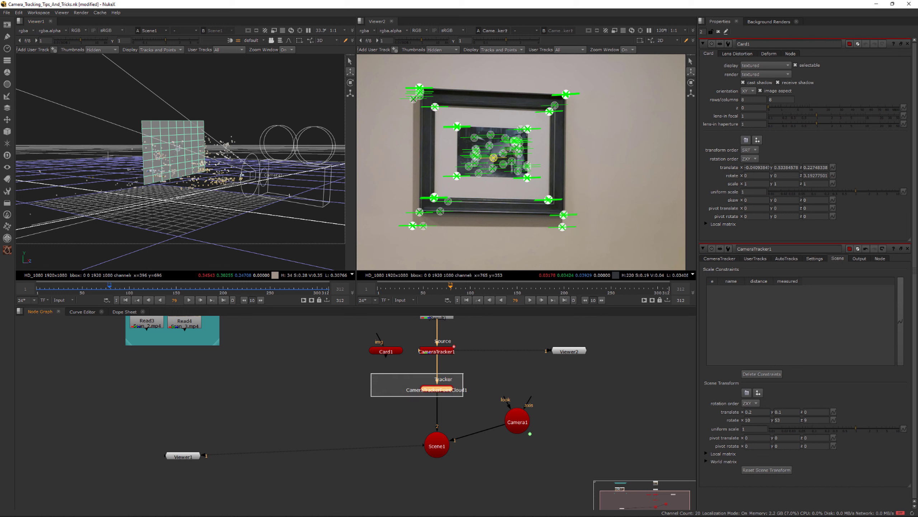
{"action": "left_click", "coordinate": [399, 376]}
{"action": "mouse_move", "coordinate": [392, 372]}
{"action": "left_mouse_down"}
{"action": "mouse_move", "coordinate": [480, 401]}
{"action": "mouse_move", "coordinate": [381, 375]}
{"action": "left_mouse_up"}
{"action": "left_click", "coordinate": [381, 374]}
{"action": "left_click_drag", "start_coordinate": [108, 156], "coordinate": [155, 114], "text": "ctrl"}
Step: Set Card1's rows and columns to 1 each
{"action": "left_click", "coordinate": [386, 350]}
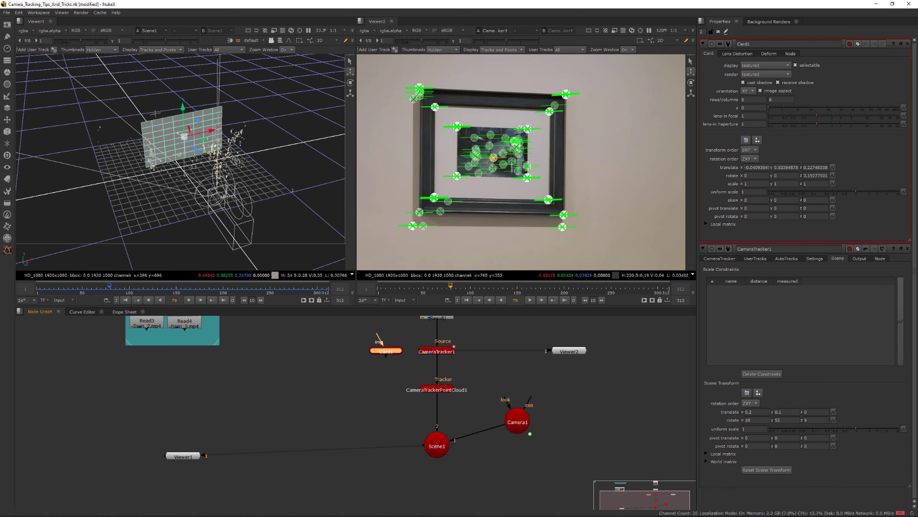
{"action": "left_click", "coordinate": [754, 99]}
{"action": "type", "text": "0.1"}
{"action": "key", "text": "Tab"}
{"action": "type", "text": "1"}
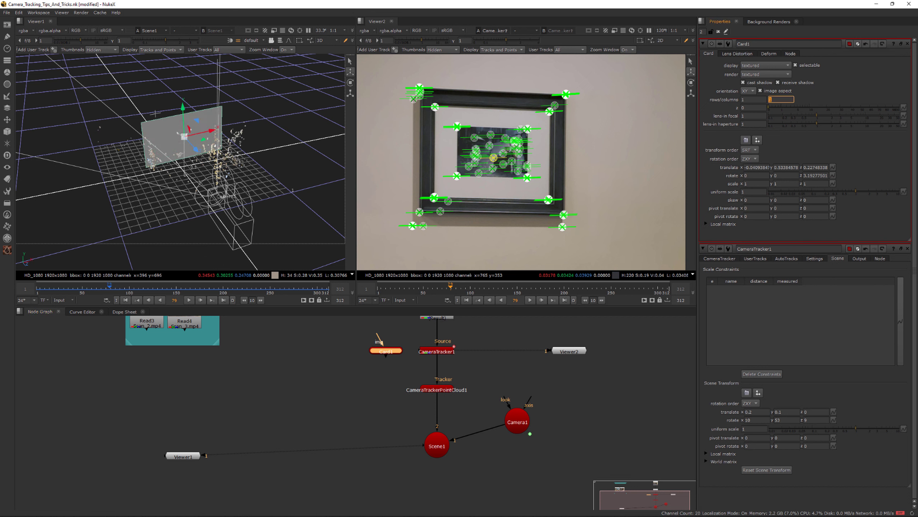
{"action": "left_click_drag", "start_coordinate": [156, 113], "coordinate": [226, 134], "text": "ctrl"}
Step: Add a ScanlineRender node in the empty area below the scene setup
{"action": "scroll", "coordinate": [444, 178], "scroll_direction": "down", "scroll_amount": 5}
{"action": "middle_click_drag", "start_coordinate": [314, 408], "coordinate": [336, 384]}
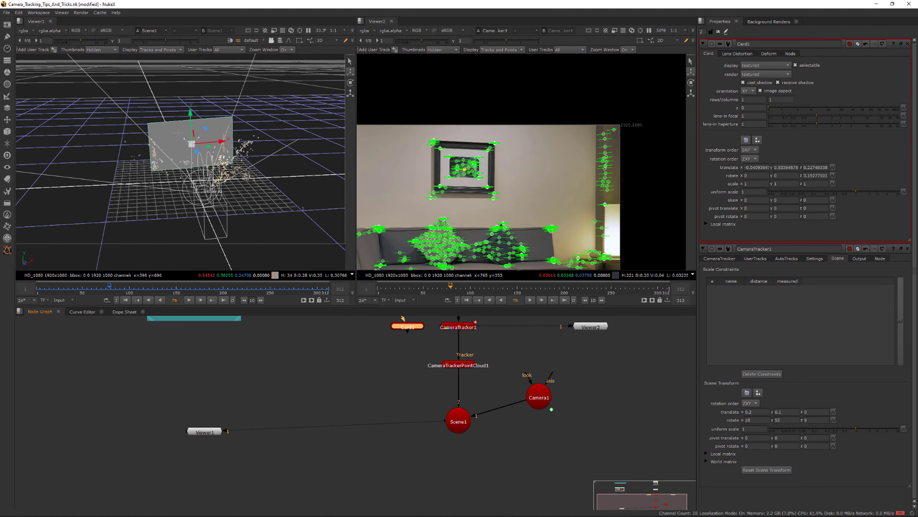
{"action": "left_click", "coordinate": [336, 385]}
{"action": "key", "text": "Tab"}
{"action": "type", "text": "scan"}
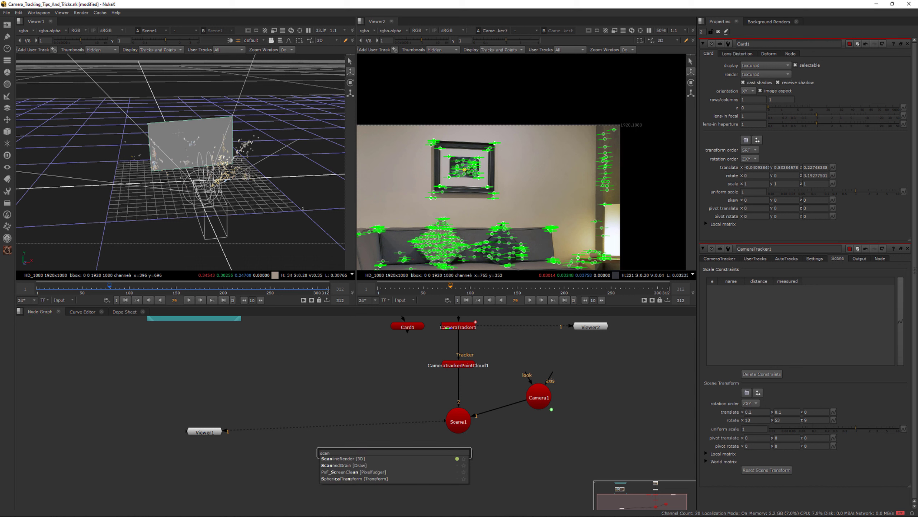
{"action": "key", "text": "Down"}
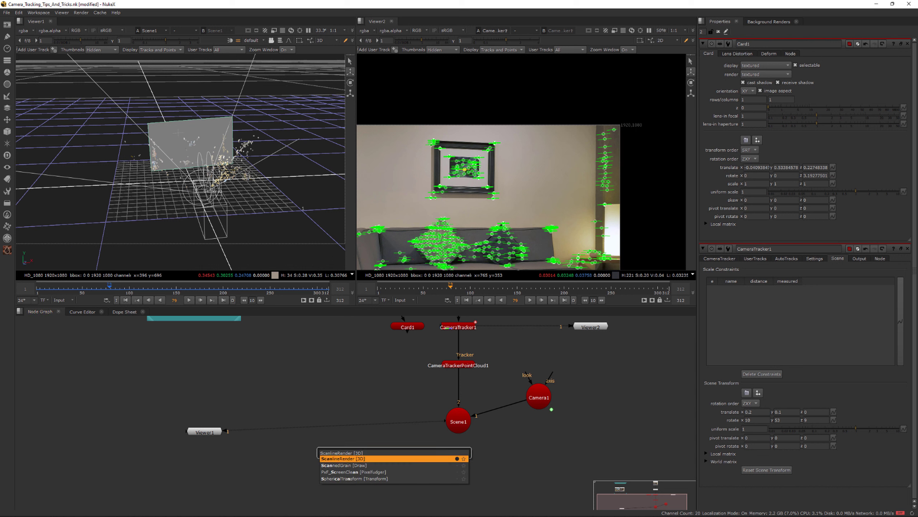
{"action": "key", "text": "Return"}
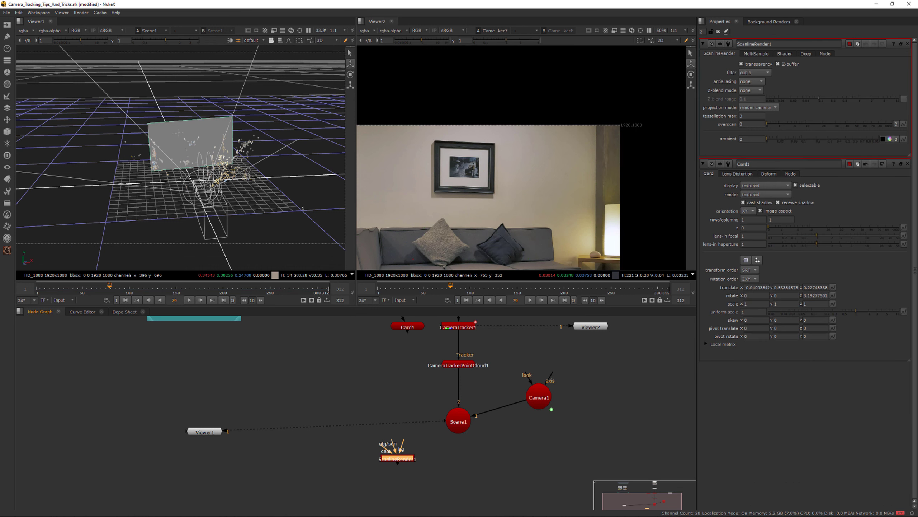
Step: Arrange the node graph with ScanlineRender1 below Scene1 and Card1 level with Scene1 on the side opposite Camera1
{"action": "left_click_drag", "start_coordinate": [398, 454], "coordinate": [458, 399]}
{"action": "middle_click_drag", "start_coordinate": [458, 399], "coordinate": [465, 410]}
{"action": "left_click_drag", "start_coordinate": [415, 338], "coordinate": [391, 398]}
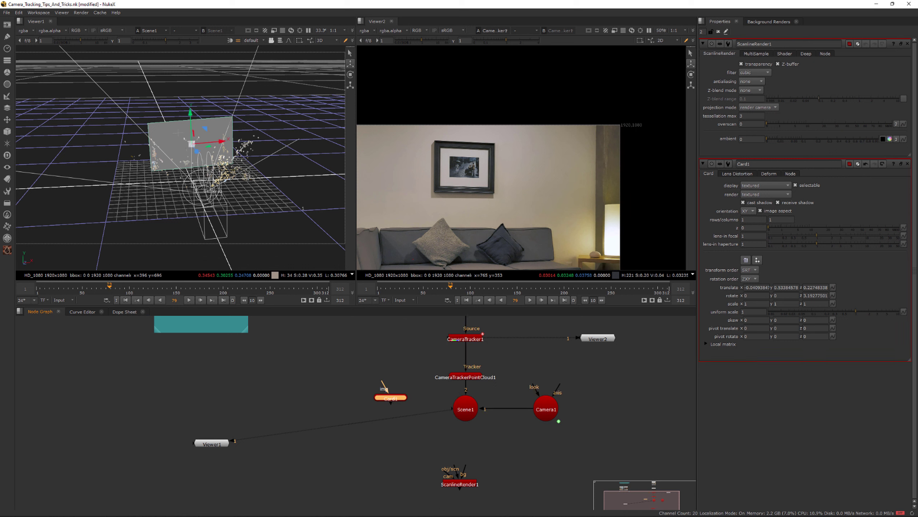
{"action": "left_click_drag", "start_coordinate": [353, 369], "coordinate": [394, 393]}
{"action": "left_click_drag", "start_coordinate": [435, 380], "coordinate": [496, 424]}
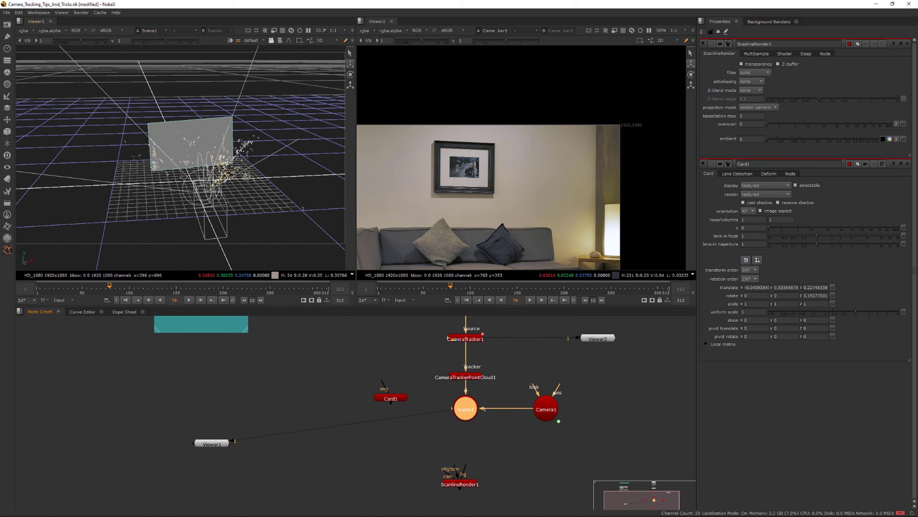
{"action": "left_click_drag", "start_coordinate": [181, 156], "coordinate": [166, 172], "text": "ctrl"}
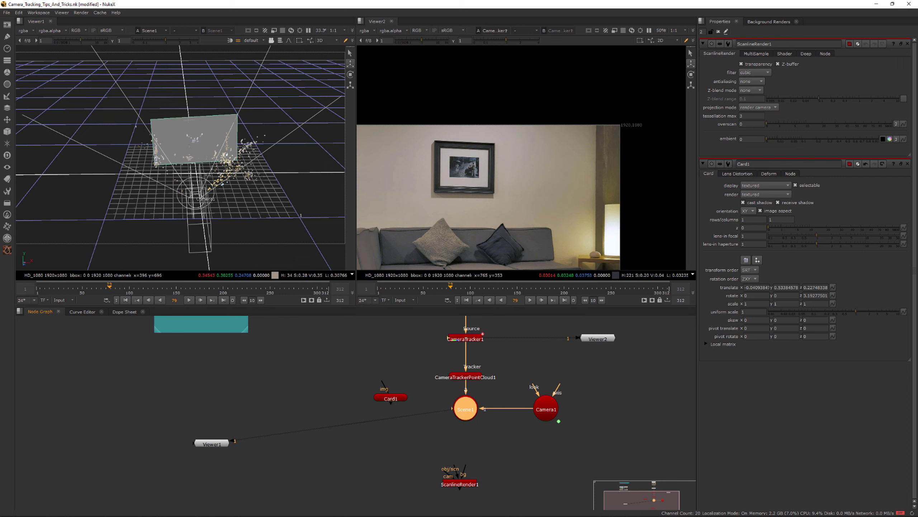
Step: Disconnect Scene1 from its inputs and show Camera1 and Card1 separately in Viewer1, with their properties open
{"action": "left_click", "coordinate": [212, 444]}
{"action": "left_click_drag", "start_coordinate": [87, 134], "coordinate": [94, 151], "text": "ctrl"}
{"action": "left_click_drag", "start_coordinate": [466, 390], "coordinate": [486, 389]}
{"action": "left_click", "coordinate": [546, 408]}
{"action": "key", "text": "1"}
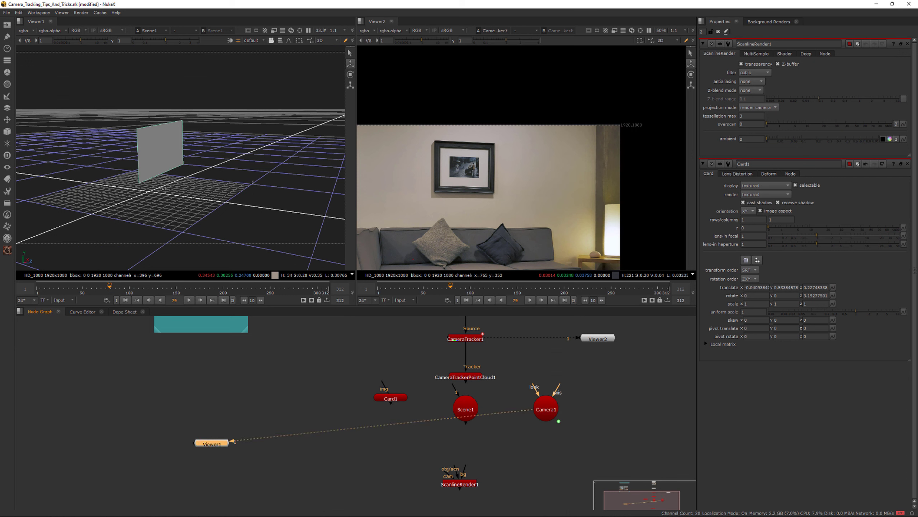
{"action": "double_click", "coordinate": [546, 408]}
{"action": "double_click", "coordinate": [389, 397]}
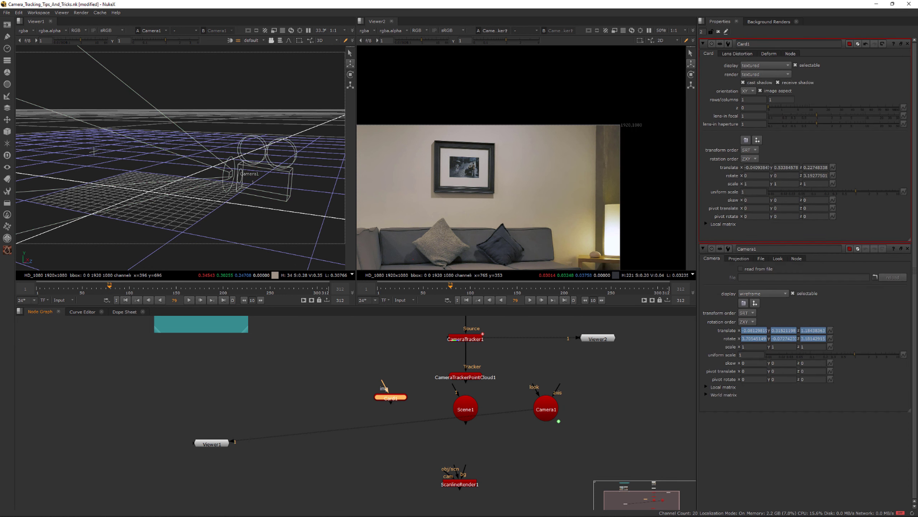
{"action": "key", "text": "1"}
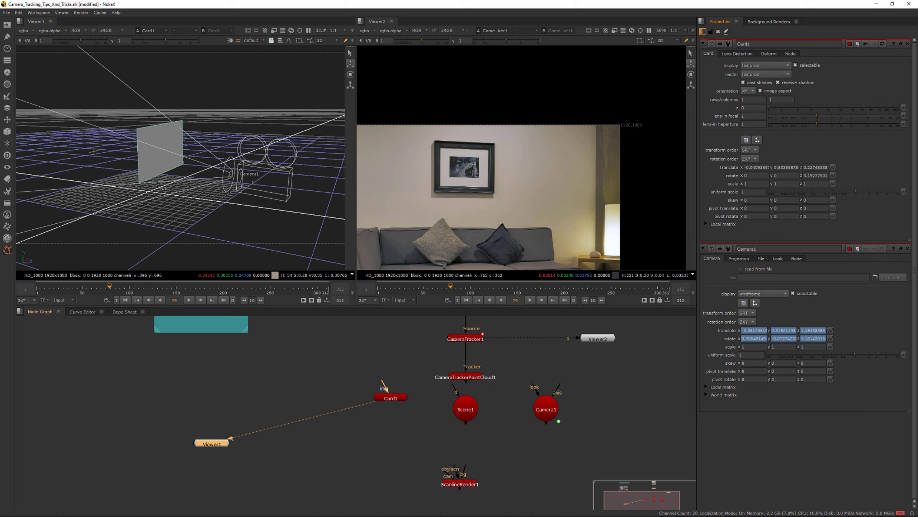
Step: Connect CameraTrackerPointCloud1, Camera1 and Card1 as inputs of Scene1
{"action": "left_click_drag", "start_coordinate": [455, 387], "coordinate": [468, 377]}
{"action": "mouse_move", "coordinate": [545, 410]}
{"action": "left_mouse_down"}
{"action": "mouse_move", "coordinate": [546, 398]}
{"action": "mouse_move", "coordinate": [474, 410]}
{"action": "mouse_move", "coordinate": [547, 409]}
{"action": "left_mouse_up"}
{"action": "left_click_drag", "start_coordinate": [390, 398], "coordinate": [505, 437]}
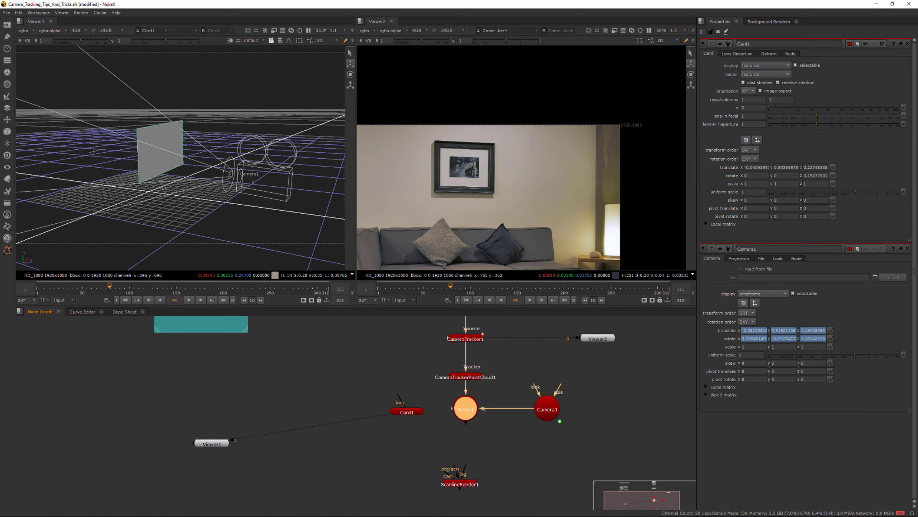
{"action": "left_click_drag", "start_coordinate": [456, 468], "coordinate": [461, 412]}
{"action": "left_click", "coordinate": [395, 426]}
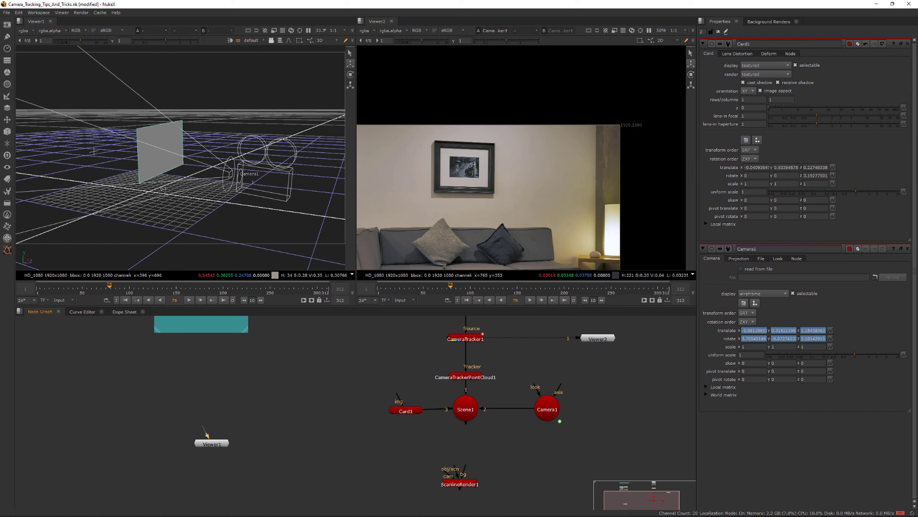
Step: Connect ScanlineRender1's obj/scn input to Scene1, align the node directly below it, and save the script
{"action": "left_click_drag", "start_coordinate": [451, 466], "coordinate": [465, 417]}
{"action": "left_click_drag", "start_coordinate": [459, 484], "coordinate": [466, 465]}
{"action": "left_click_drag", "start_coordinate": [412, 433], "coordinate": [532, 490]}
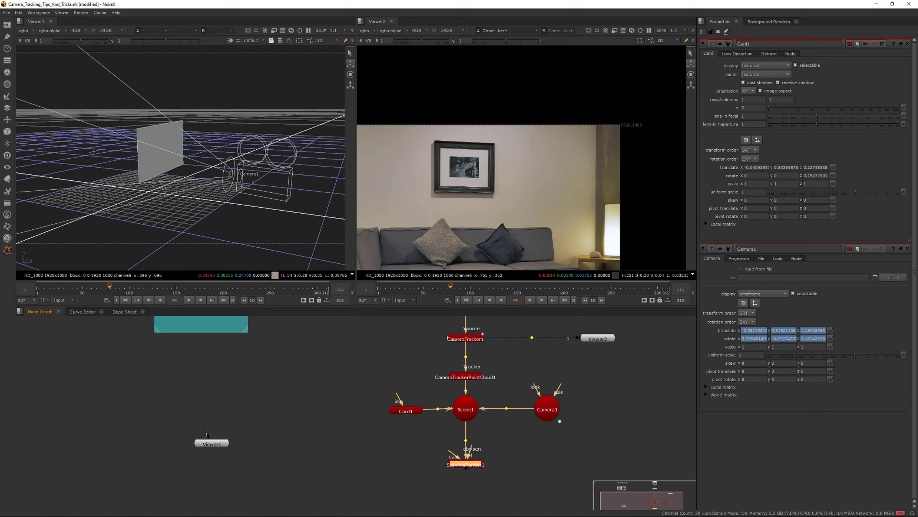
{"action": "key", "text": "ctrl+s"}
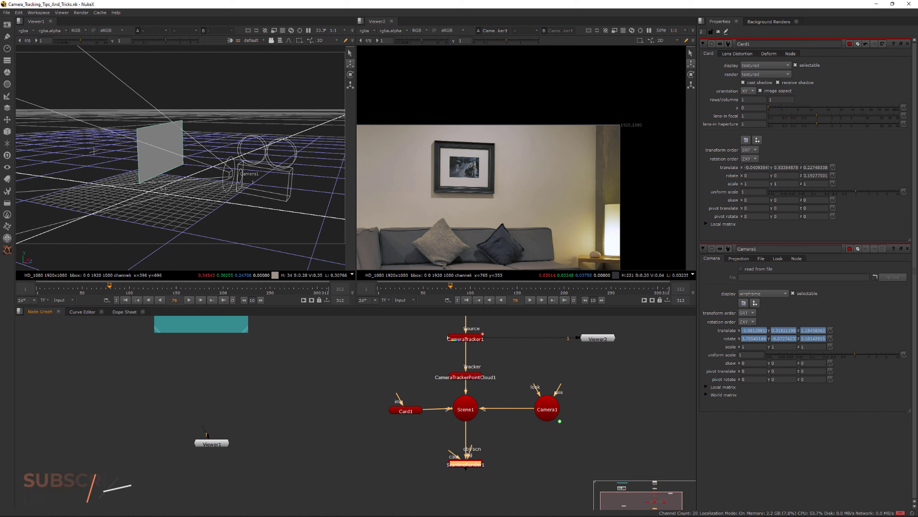
Step: Connect ScanlineRender1's cam input to Camera1, keeping the render node lined up beneath Scene1
{"action": "left_click_drag", "start_coordinate": [438, 384], "coordinate": [493, 425]}
{"action": "left_click_drag", "start_coordinate": [465, 464], "coordinate": [545, 409]}
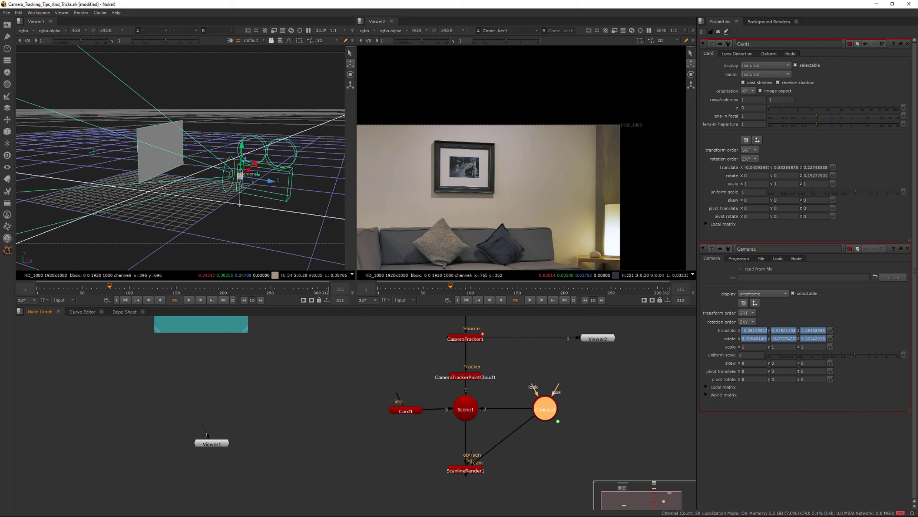
{"action": "left_click_drag", "start_coordinate": [362, 388], "coordinate": [423, 425]}
{"action": "middle_click_drag", "start_coordinate": [423, 426], "coordinate": [418, 411]}
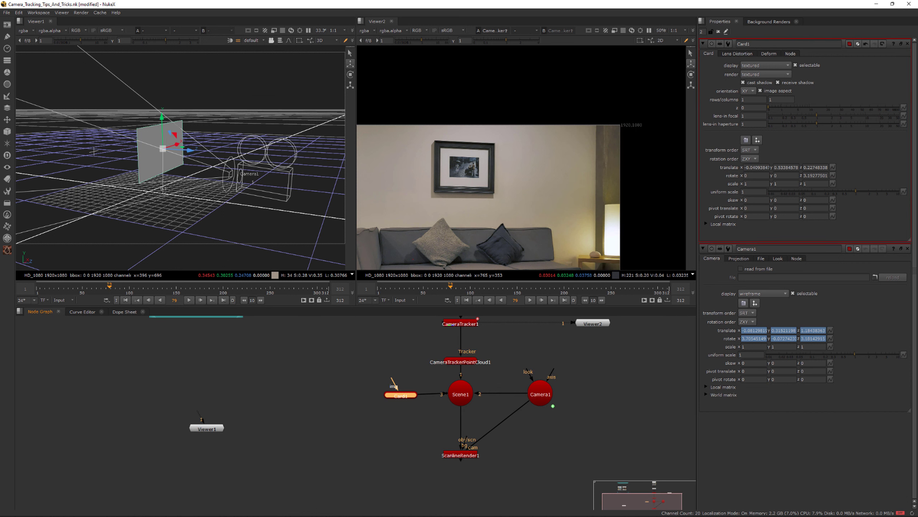
{"action": "left_click_drag", "start_coordinate": [461, 454], "coordinate": [461, 454]}
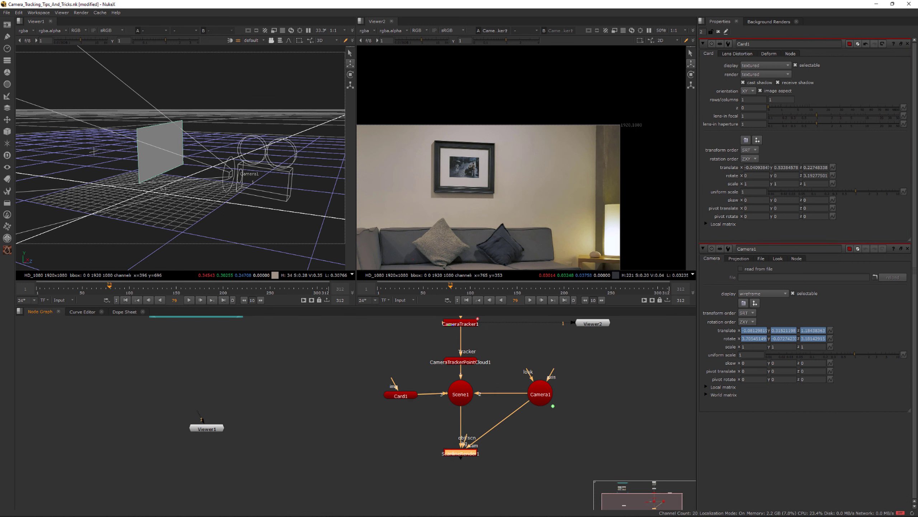
{"action": "middle_click_drag", "start_coordinate": [461, 455], "coordinate": [437, 447]}
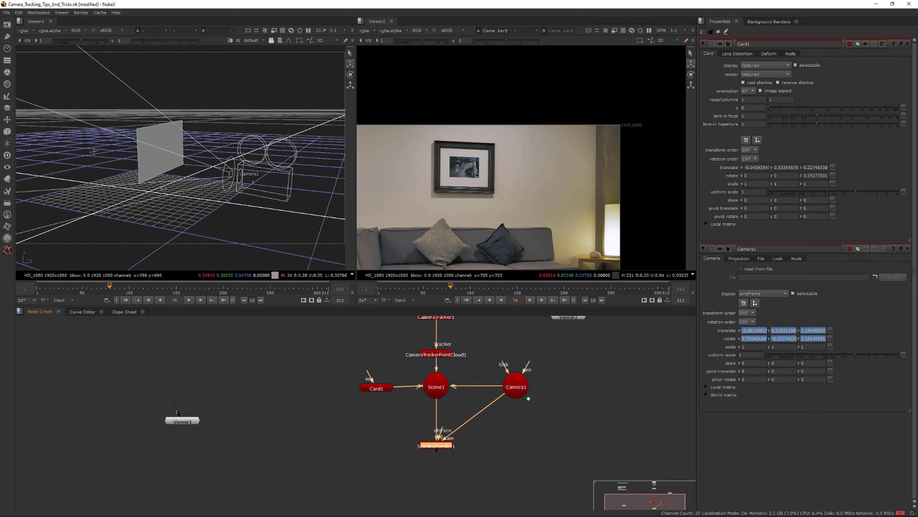
Step: Open CameraTrackerPointCloud1's properties and move the node slightly farther above Scene1
{"action": "left_click", "coordinate": [437, 355]}
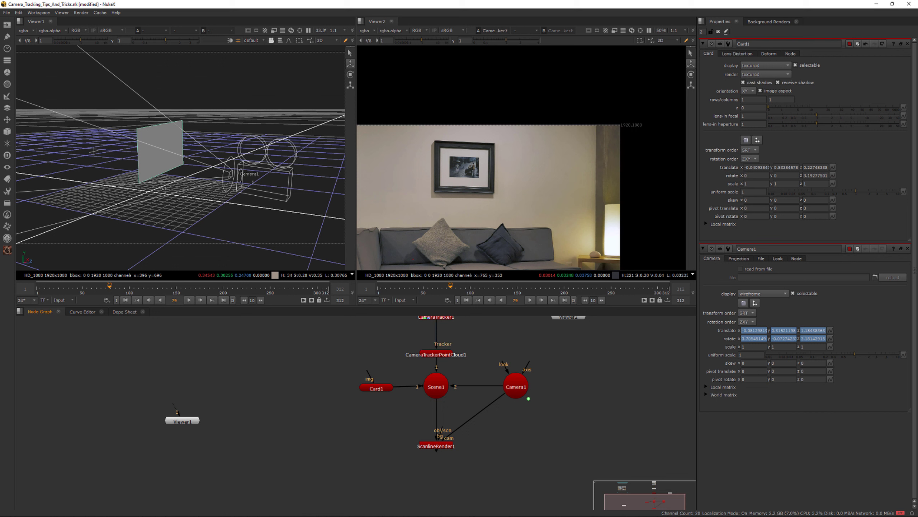
{"action": "double_click", "coordinate": [436, 354]}
{"action": "left_click_drag", "start_coordinate": [437, 356], "coordinate": [437, 342]}
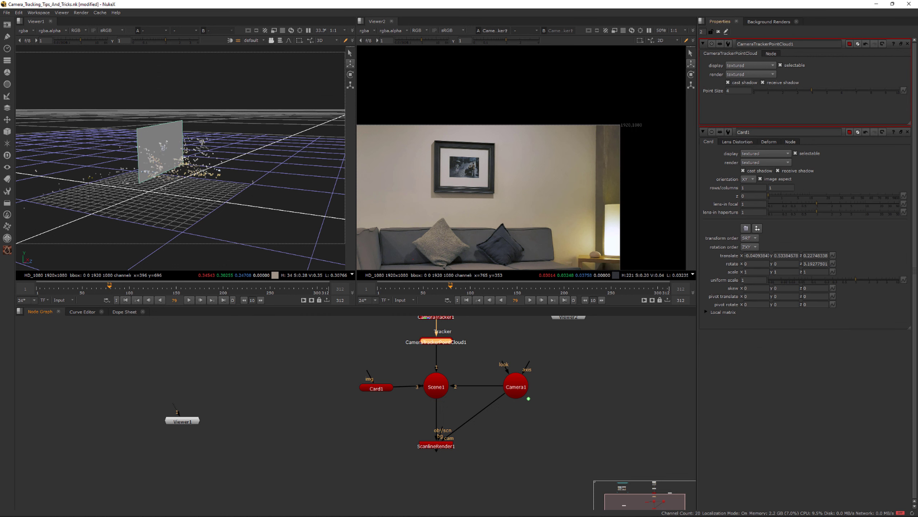
{"action": "left_click", "coordinate": [751, 74]}
{"action": "left_click", "coordinate": [749, 75]}
Step: Show ScanlineRender1's output in Viewer2 and frame it closely enough to inspect the render
{"action": "left_click", "coordinate": [435, 446]}
{"action": "key", "text": "1"}
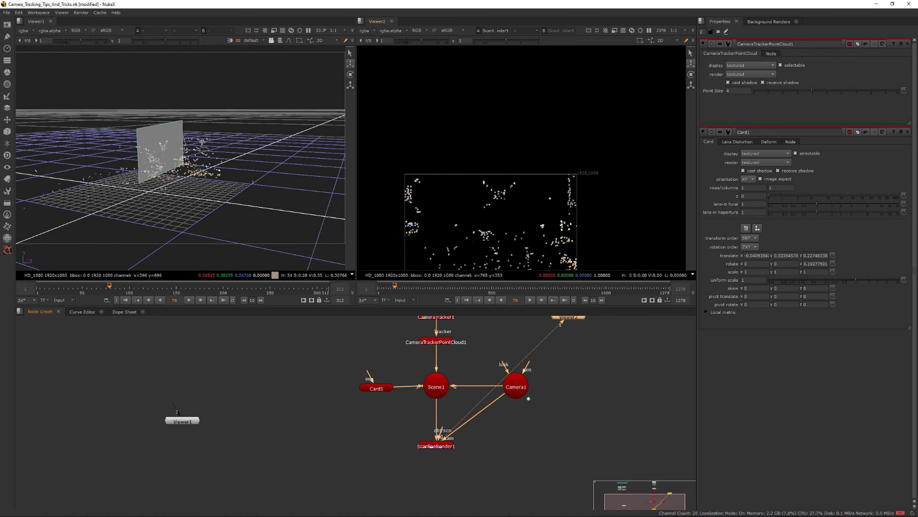
{"action": "middle_click_drag", "start_coordinate": [474, 241], "coordinate": [490, 234]}
{"action": "scroll", "coordinate": [589, 189], "scroll_direction": "up", "scroll_amount": 2}
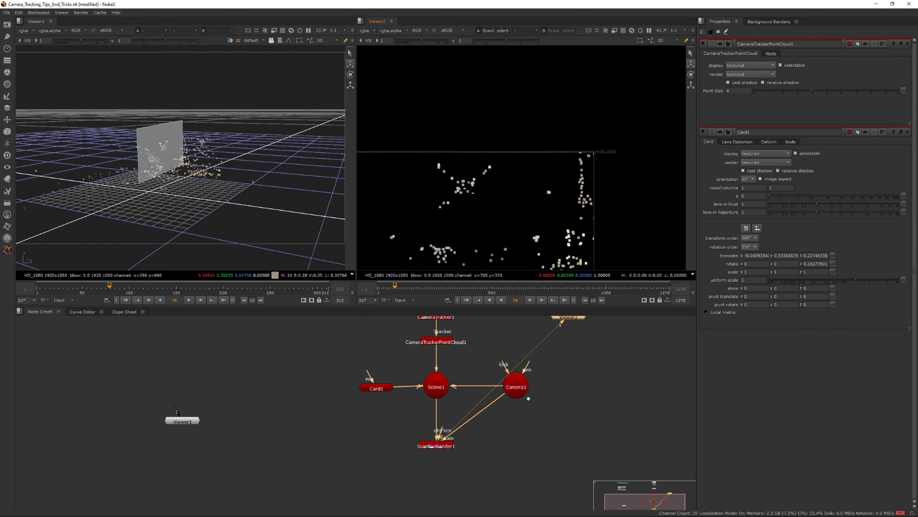
Step: Disable CameraTrackerPointCloud1 to compare the render without its points, and enable it again
{"action": "left_click", "coordinate": [436, 342]}
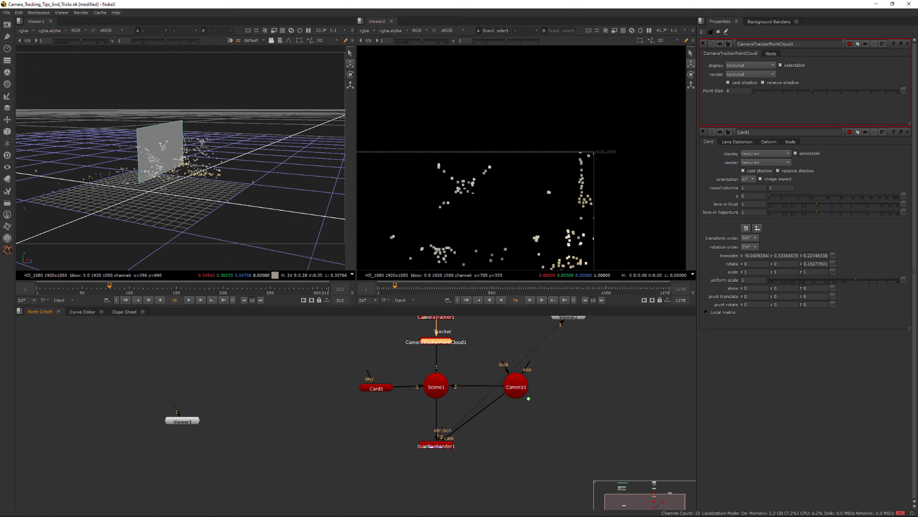
{"action": "middle_click_drag", "start_coordinate": [470, 354], "coordinate": [471, 371]}
{"action": "key", "text": "d"}
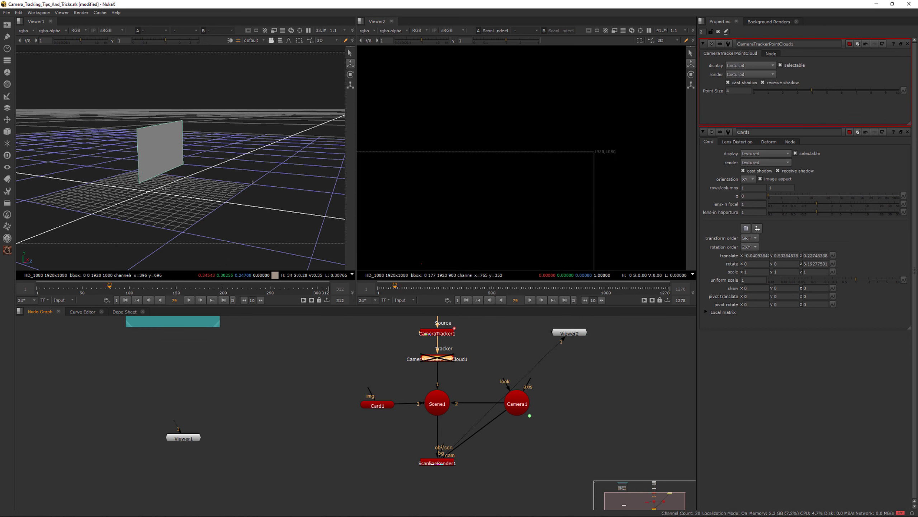
{"action": "key", "text": "d"}
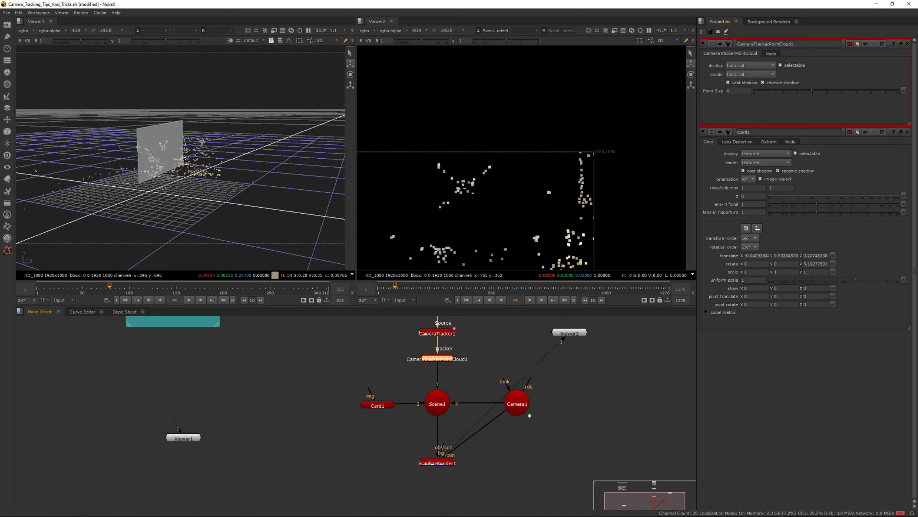
Step: Try CameraTrackerPointCloud1's render option at off, and restore it to textured
{"action": "left_click", "coordinate": [750, 74]}
{"action": "left_click", "coordinate": [752, 43]}
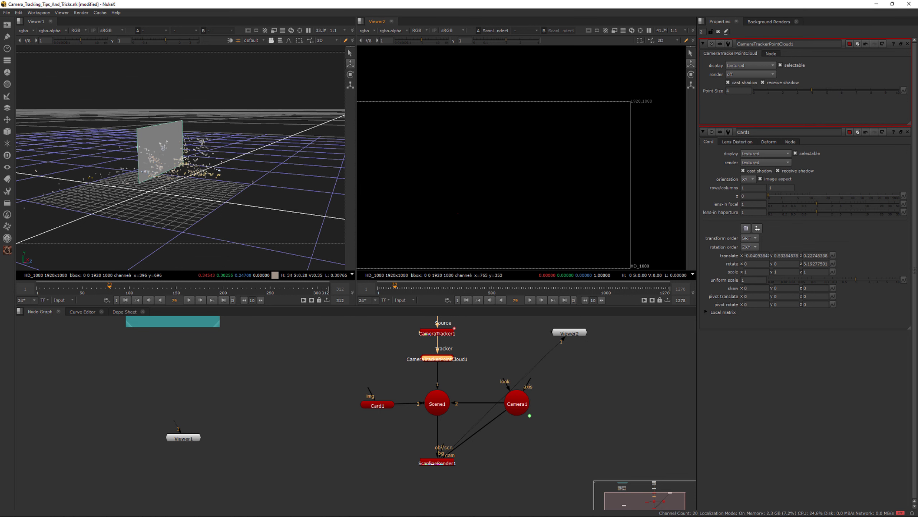
{"action": "left_click", "coordinate": [750, 74]}
{"action": "left_click", "coordinate": [750, 104]}
Step: Disable the CameraTrackerPointCloud1 node to keep its points out of the render
{"action": "left_click_drag", "start_coordinate": [380, 346], "coordinate": [455, 359]}
{"action": "key", "text": "d"}
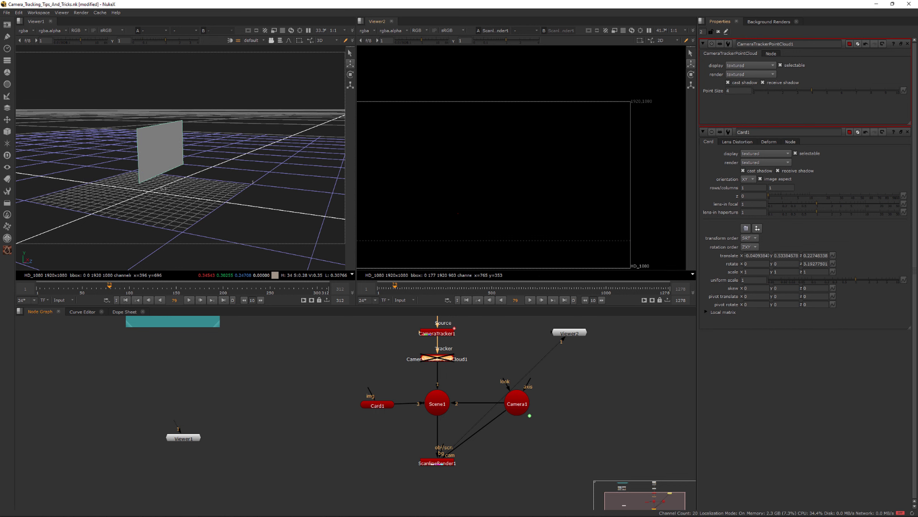
{"action": "middle_click_drag", "start_coordinate": [458, 214], "coordinate": [497, 205]}
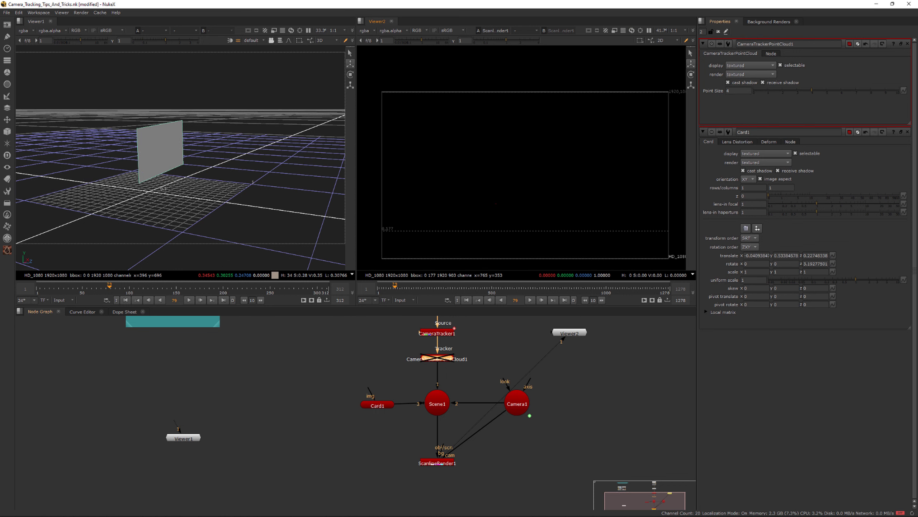
Step: Switch Viewer2 between the alpha and colour channels to examine Card1's alpha in the ScanlineRender1 output
{"action": "key", "text": "a"}
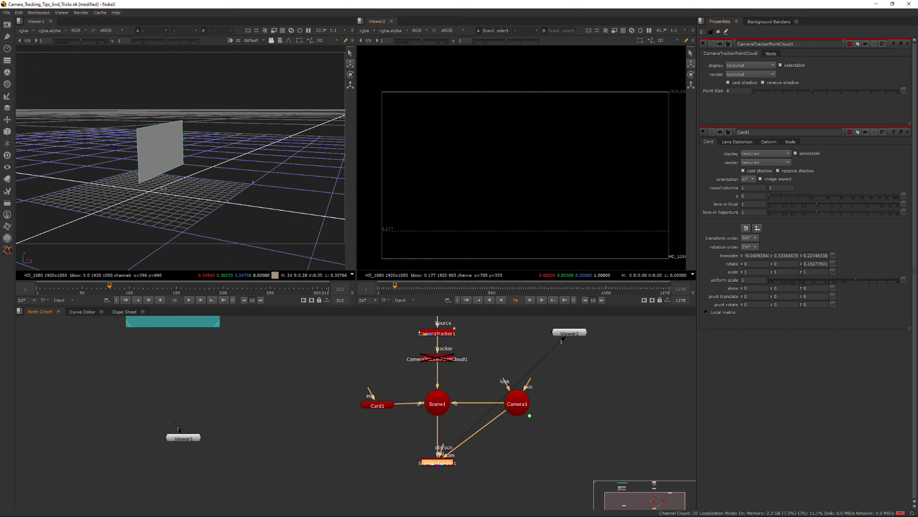
{"action": "key", "text": "a"}
{"action": "key", "text": "a"}
{"action": "key", "text": "a"}
{"action": "key", "text": "a"}
{"action": "key", "text": "a"}
{"action": "key", "text": "a"}
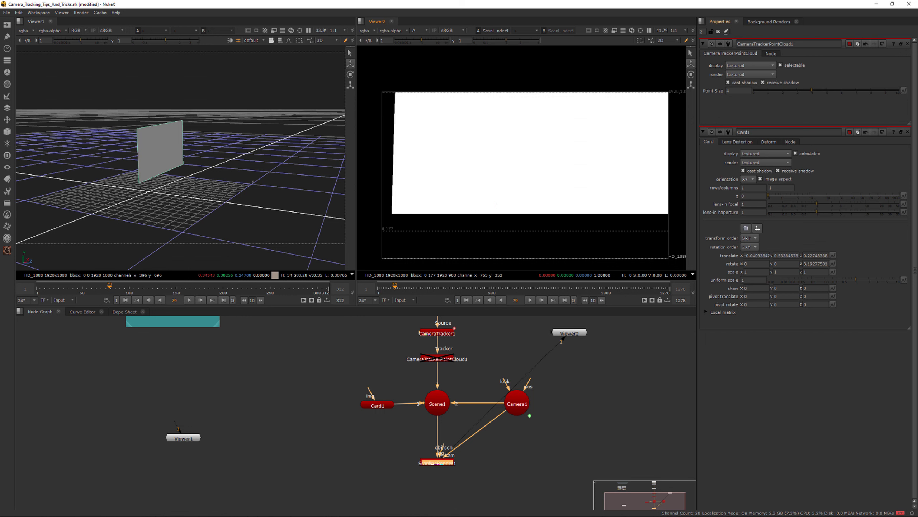
{"action": "key", "text": "a"}
{"action": "key", "text": "a"}
{"action": "key", "text": "a"}
Step: Add a CheckerBoard node, connected to Card1's img input, and place it directly above Card1
{"action": "middle_click_drag", "start_coordinate": [481, 377], "coordinate": [554, 411]}
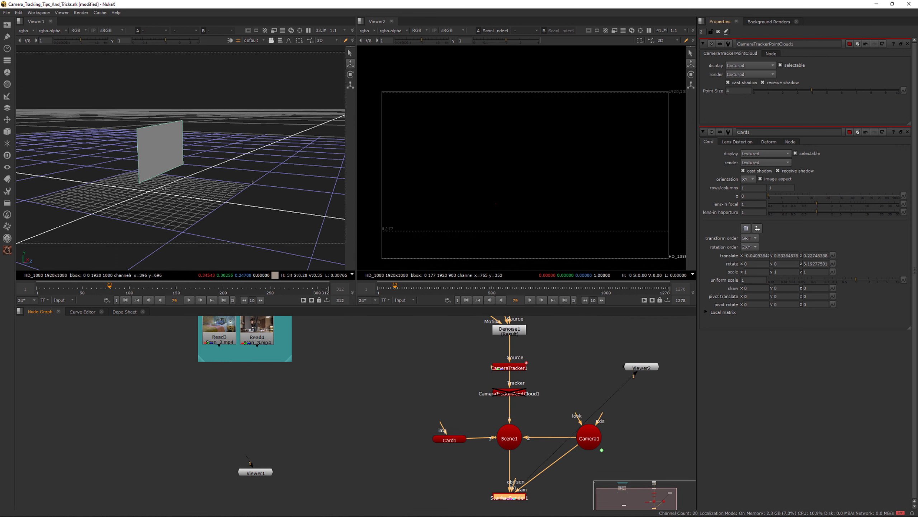
{"action": "left_click_drag", "start_coordinate": [431, 420], "coordinate": [445, 420]}
{"action": "left_click_drag", "start_coordinate": [442, 423], "coordinate": [374, 416]}
{"action": "middle_click_drag", "start_coordinate": [374, 416], "coordinate": [400, 430]}
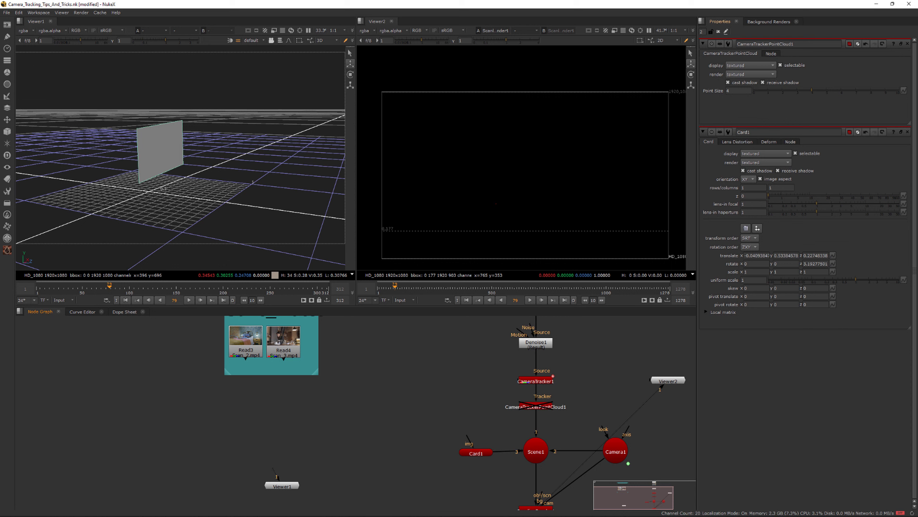
{"action": "key", "text": "Tab"}
{"action": "type", "text": "ch"}
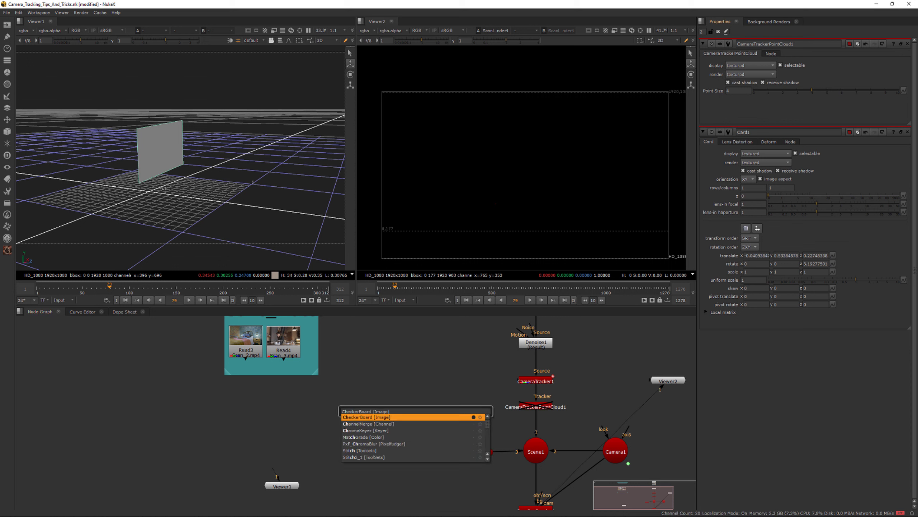
{"action": "key", "text": "Return"}
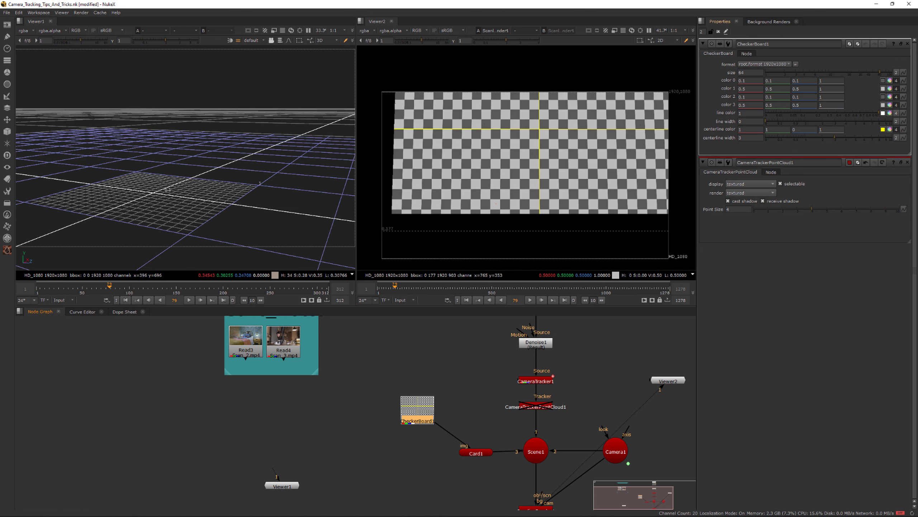
{"action": "left_click_drag", "start_coordinate": [417, 408], "coordinate": [476, 413]}
{"action": "left_click", "coordinate": [407, 390]}
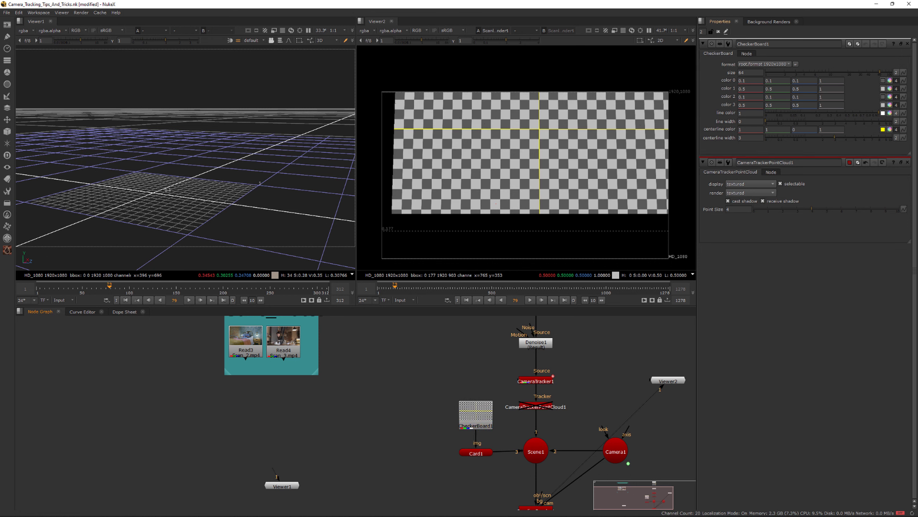
{"action": "left_click", "coordinate": [7, 131]}
{"action": "mouse_move", "coordinate": [47, 173]}
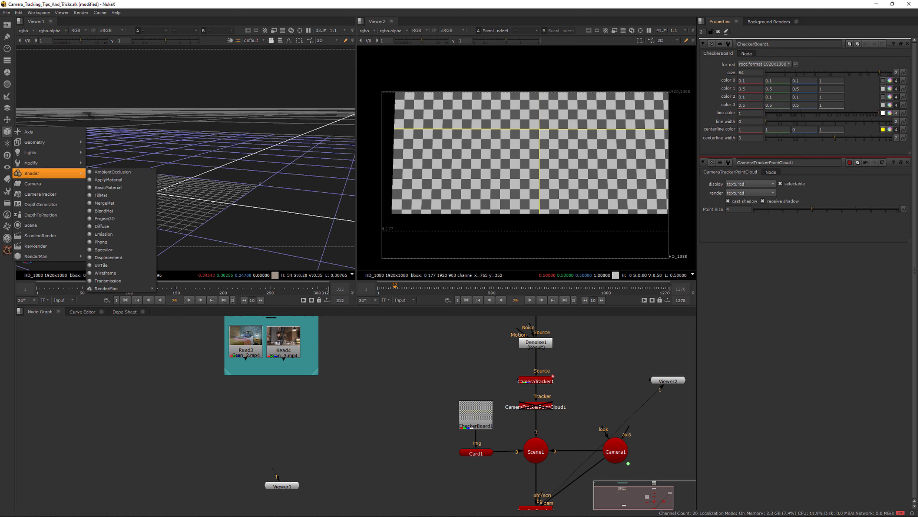
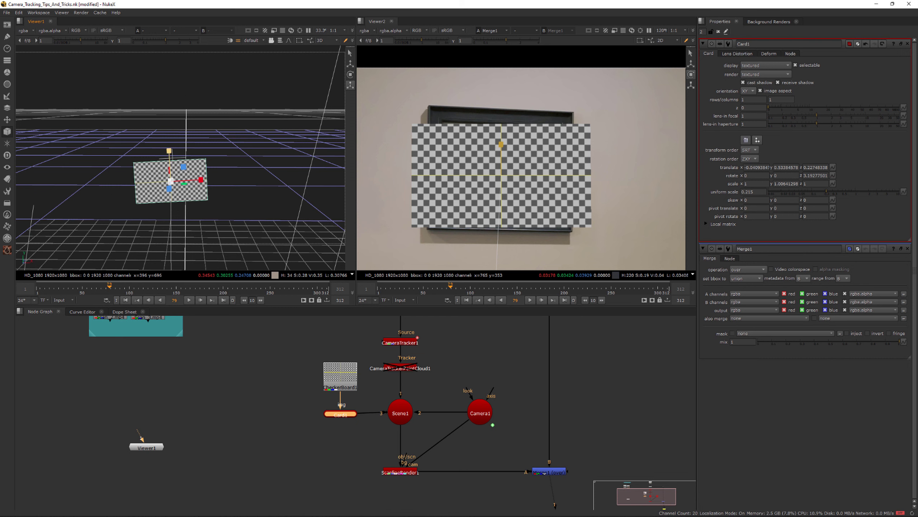
Step: Stretch Card1 to a Y scale of about 1.286 and rotate it to about 0.51 degrees in Z to follow the picture frame
{"action": "mouse_move", "coordinate": [169, 151]}
{"action": "left_mouse_down"}
{"action": "mouse_move", "coordinate": [183, 169]}
{"action": "mouse_move", "coordinate": [194, 149]}
{"action": "mouse_move", "coordinate": [196, 180]}
{"action": "mouse_move", "coordinate": [173, 159]}
{"action": "left_mouse_up"}
{"action": "left_click", "coordinate": [350, 75]}
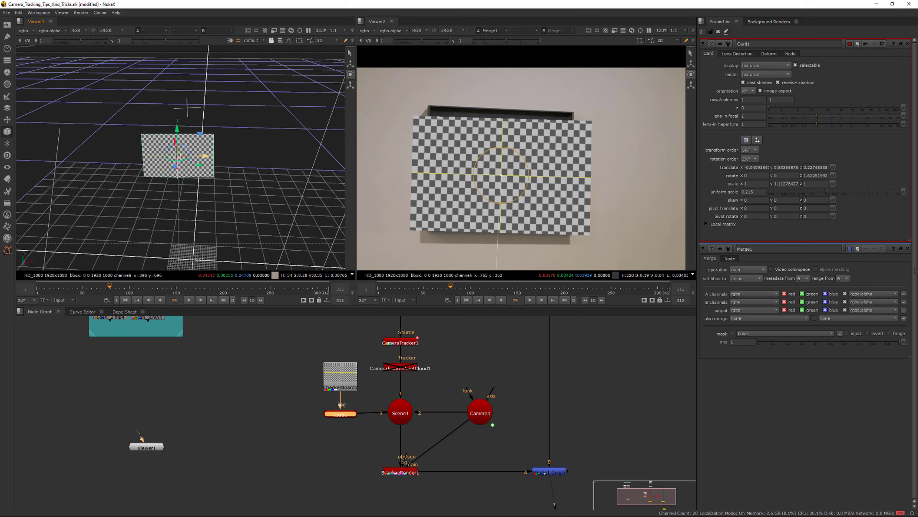
{"action": "key", "text": "ctrl"}
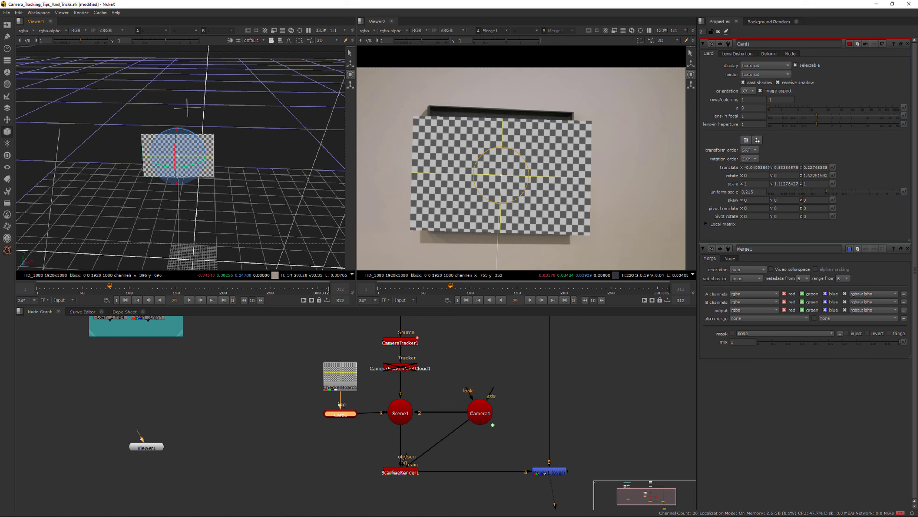
{"action": "right_click_drag", "start_coordinate": [181, 132], "coordinate": [165, 113], "text": "alt"}
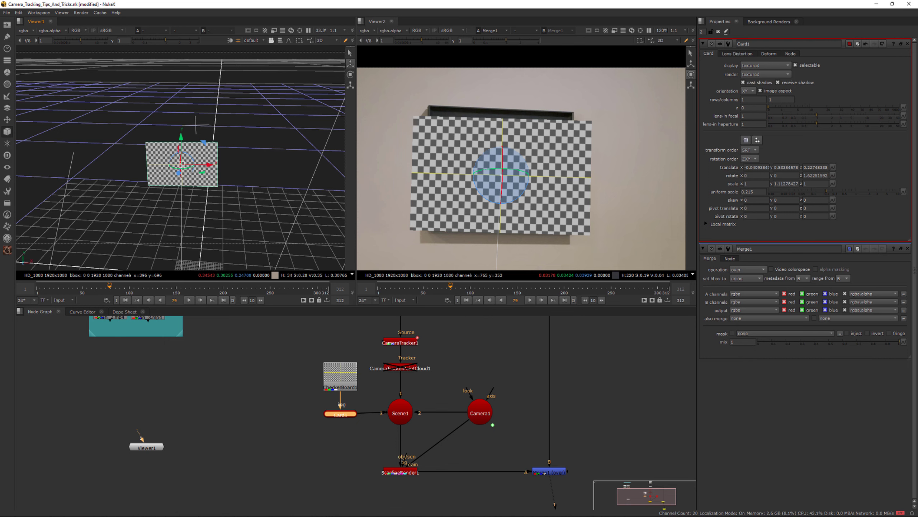
{"action": "middle_click_drag", "start_coordinate": [195, 125], "coordinate": [183, 94]}
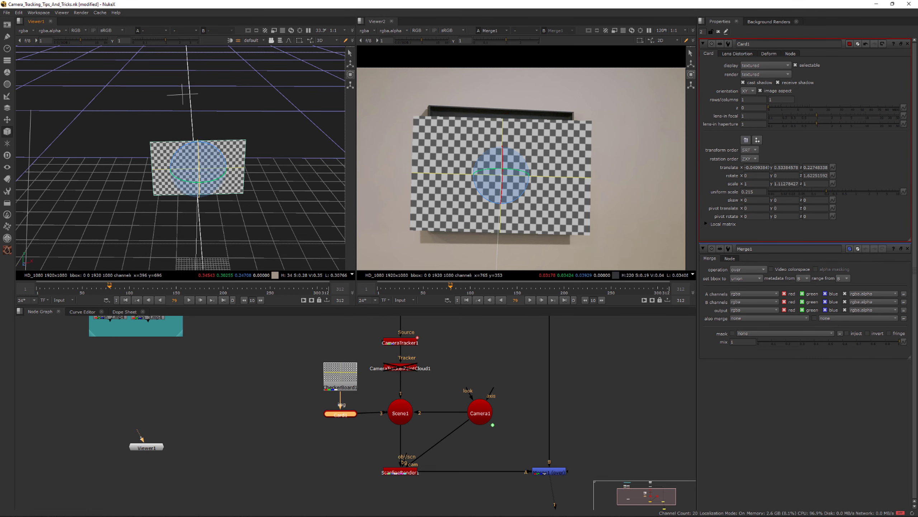
{"action": "left_click_drag", "start_coordinate": [198, 140], "coordinate": [198, 136], "text": "ctrl+shift"}
{"action": "middle_click_drag", "start_coordinate": [198, 137], "coordinate": [198, 156]}
{"action": "left_click_drag", "start_coordinate": [228, 131], "coordinate": [202, 159]}
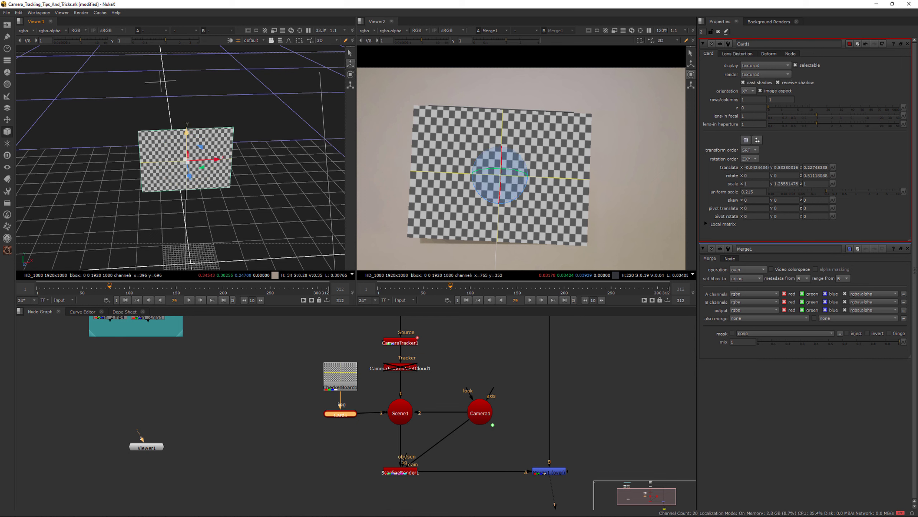
Step: Fit Card1 inside the picture frame with scale about 0.646, 0.831, 0.646 and translate X about -0.039, Y about 0.539
{"action": "key", "text": "ctrl+t"}
{"action": "mouse_move", "coordinate": [189, 176]}
{"action": "left_mouse_down"}
{"action": "mouse_move", "coordinate": [191, 186]}
{"action": "mouse_move", "coordinate": [189, 176]}
{"action": "left_mouse_up"}
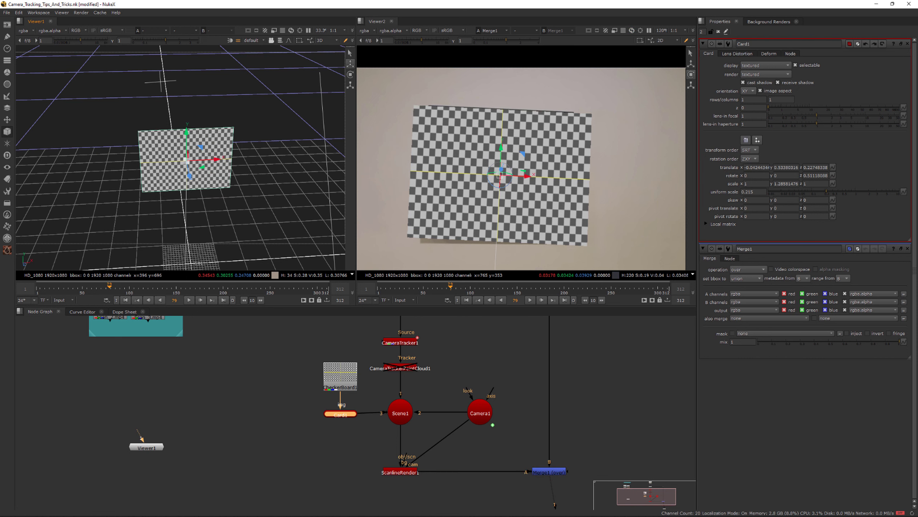
{"action": "left_click_drag", "start_coordinate": [181, 157], "coordinate": [244, 143], "text": "ctrl"}
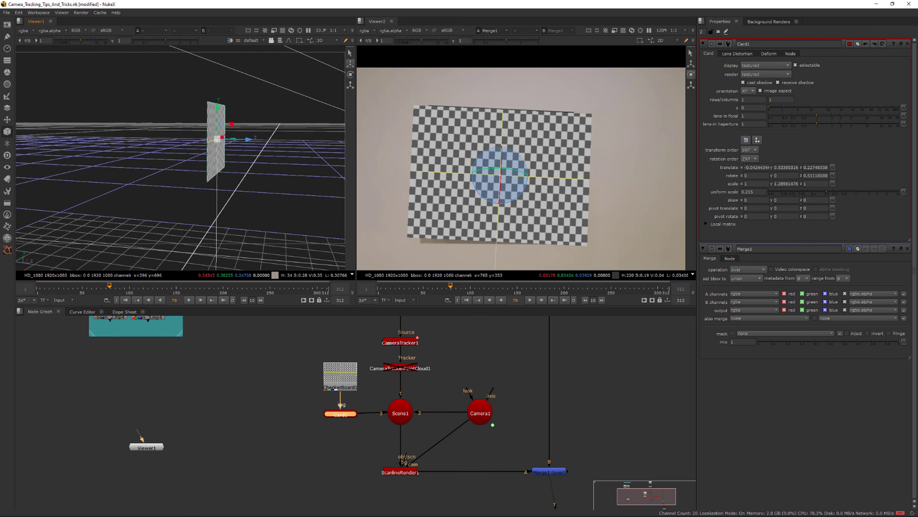
{"action": "left_click_drag", "start_coordinate": [217, 139], "coordinate": [144, 159], "text": "ctrl"}
{"action": "middle_click_drag", "start_coordinate": [303, 133], "coordinate": [136, 159]}
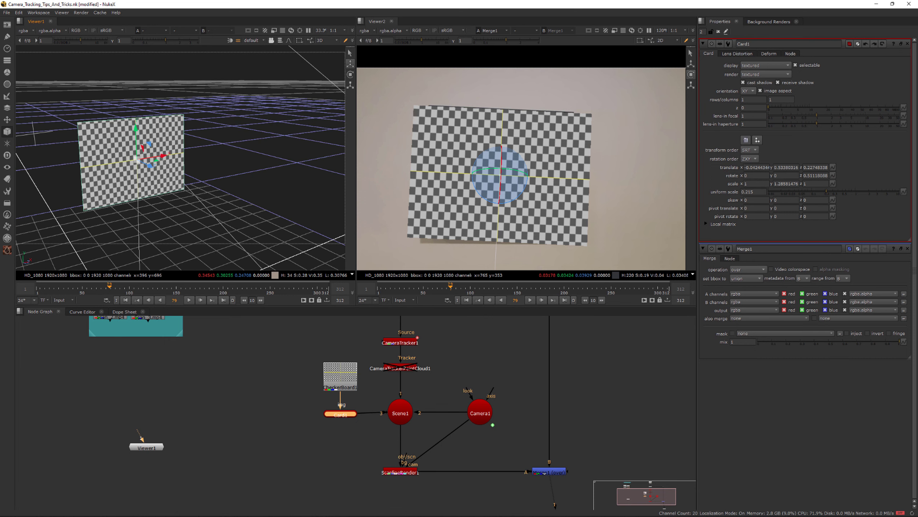
{"action": "left_click_drag", "start_coordinate": [136, 134], "coordinate": [136, 131]}
{"action": "left_click_drag", "start_coordinate": [231, 141], "coordinate": [170, 144], "text": "ctrl"}
{"action": "scroll", "coordinate": [180, 153], "scroll_direction": "down", "scroll_amount": 5}
{"action": "scroll", "coordinate": [171, 147], "scroll_direction": "up", "scroll_amount": 3}
{"action": "scroll", "coordinate": [217, 181], "scroll_direction": "up", "scroll_amount": 5}
{"action": "scroll", "coordinate": [87, 80], "scroll_direction": "down", "scroll_amount": 5}
{"action": "scroll", "coordinate": [208, 175], "scroll_direction": "up", "scroll_amount": 5}
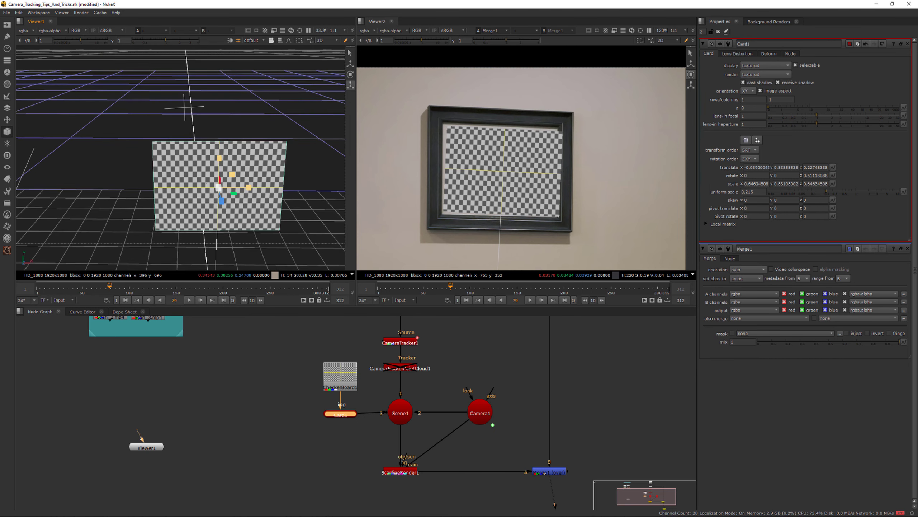
Step: Refine Card1's fit with rotation about -0.026, 0.038, 1.8 degrees and a Y scale of about 0.877
{"action": "left_click_drag", "start_coordinate": [218, 187], "coordinate": [219, 186], "text": "ctrl"}
{"action": "left_click_drag", "start_coordinate": [215, 161], "coordinate": [215, 160], "text": "ctrl+shift"}
{"action": "scroll", "coordinate": [203, 180], "scroll_direction": "down", "scroll_amount": 4}
{"action": "scroll", "coordinate": [470, 184], "scroll_direction": "down", "scroll_amount": 3}
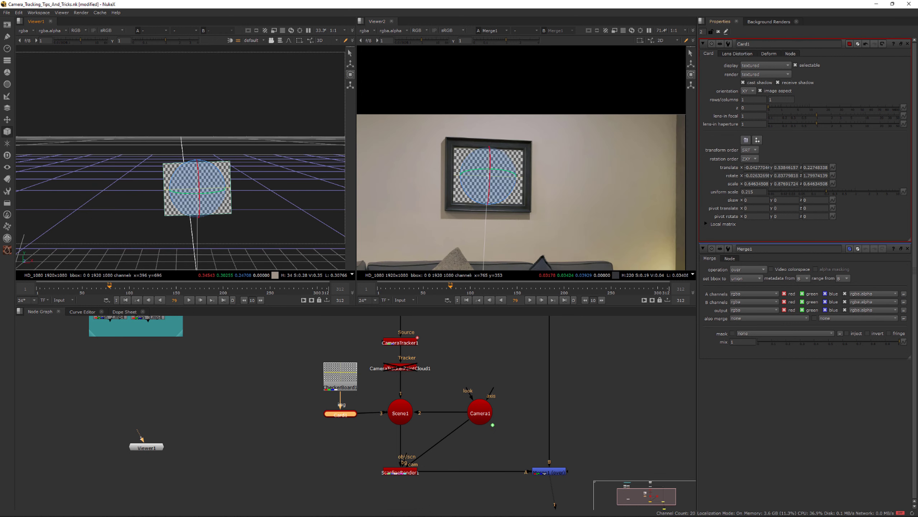
Step: Close all node properties and play back the composite full-screen from frame 1 to check how the card tracks with the picture frame
{"action": "left_click", "coordinate": [718, 31]}
{"action": "scroll", "coordinate": [553, 197], "scroll_direction": "up", "scroll_amount": 2}
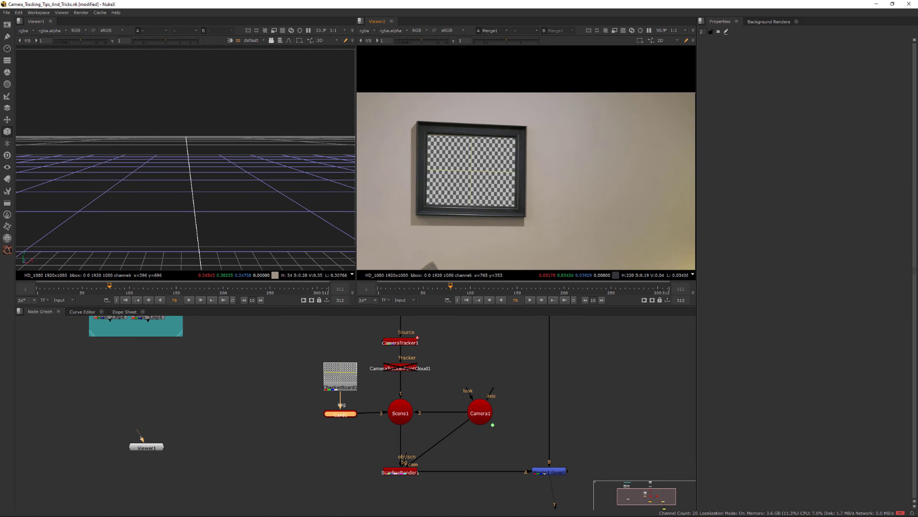
{"action": "key", "text": "space"}
{"action": "key", "text": "f"}
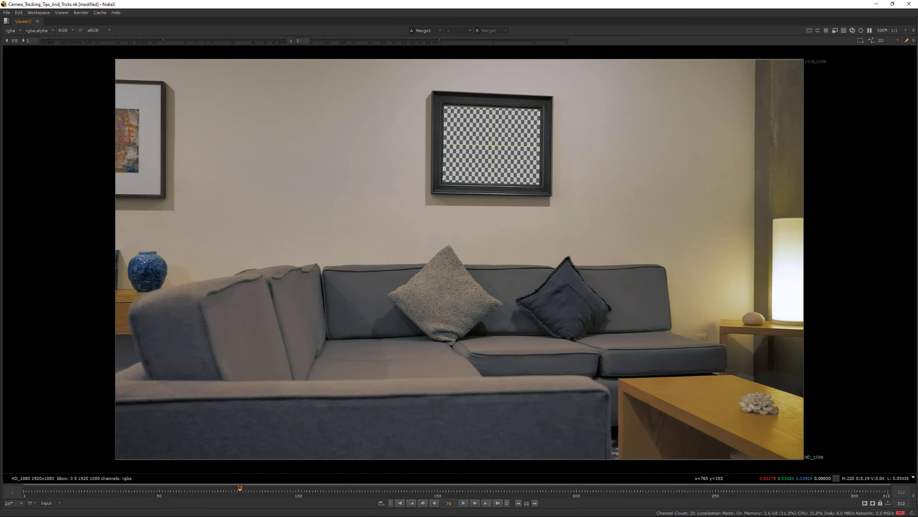
{"action": "key", "text": "Home"}
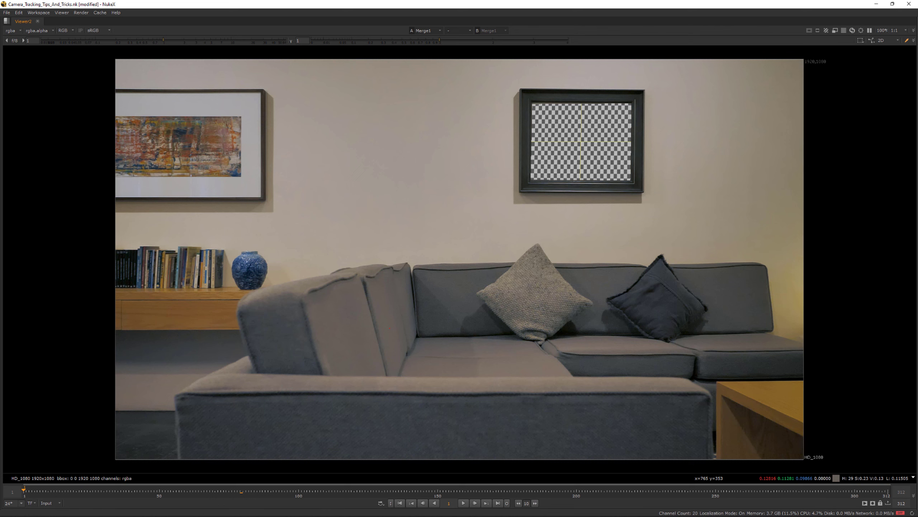
{"action": "key", "text": "l"}
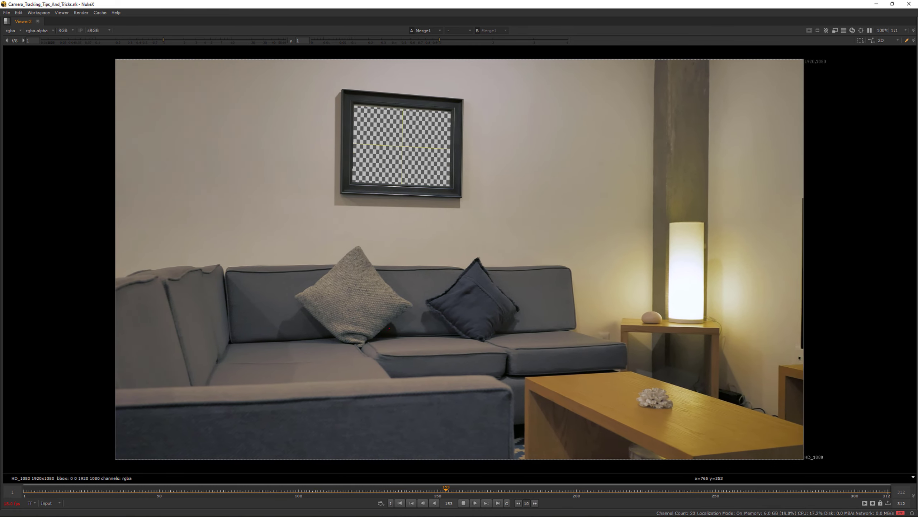
{"action": "key", "text": "k"}
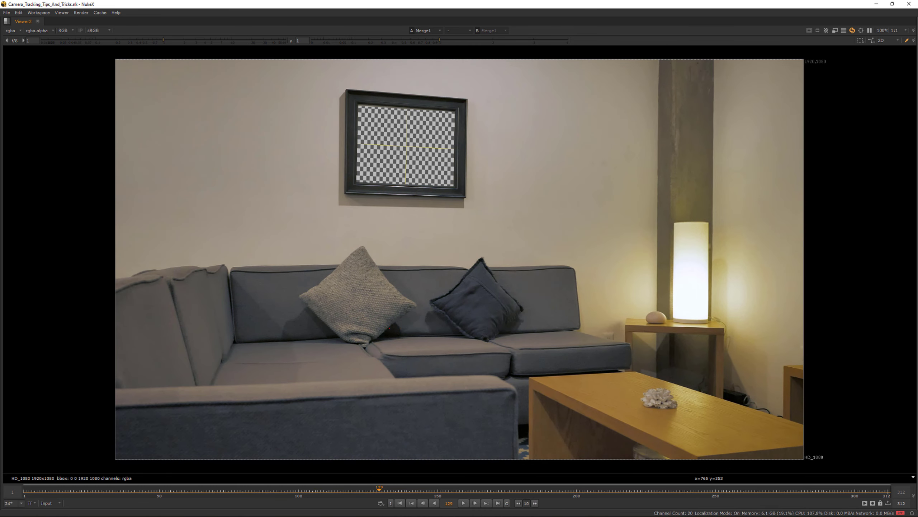
{"action": "key", "text": "l"}
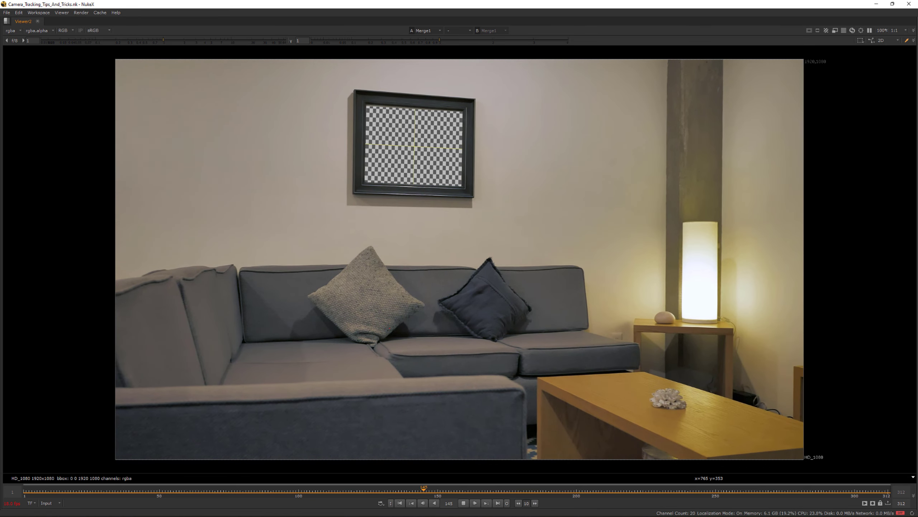
{"action": "key", "text": "k"}
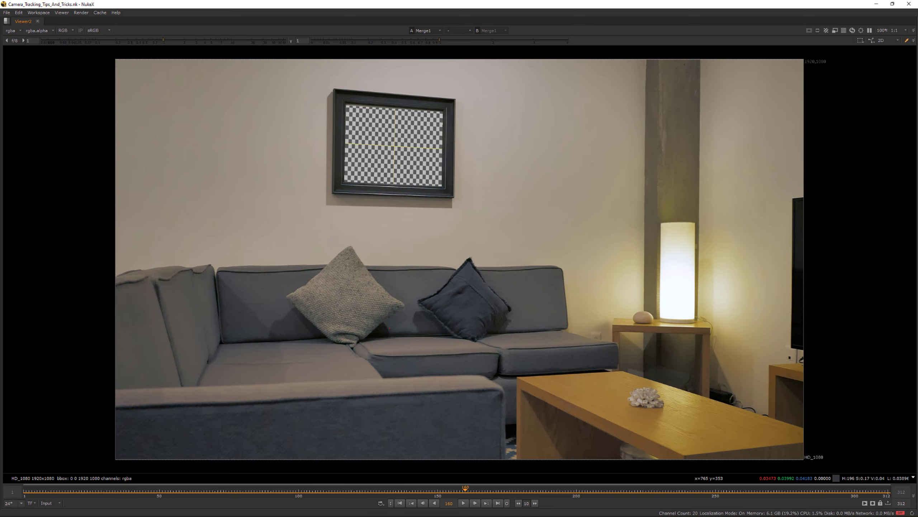
{"action": "key", "text": "space"}
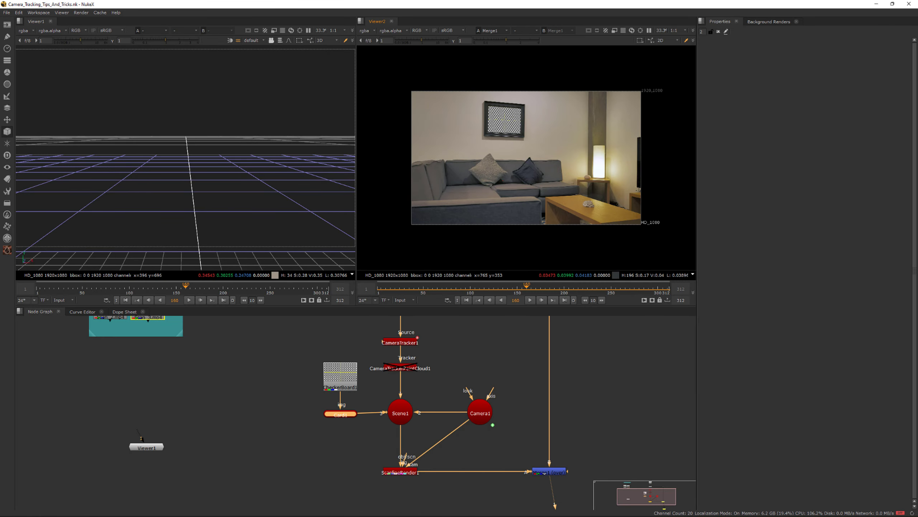
Step: Examine the node network around CheckerBoard1, Card1, Scene1 and the Sanc_Plates backdrop
{"action": "scroll", "coordinate": [376, 378], "scroll_direction": "down", "scroll_amount": 3}
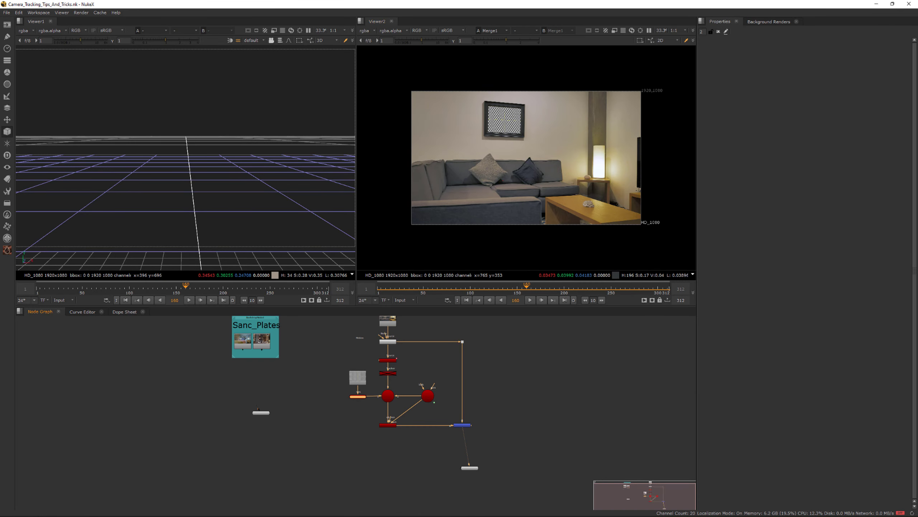
{"action": "middle_click_drag", "start_coordinate": [376, 378], "coordinate": [385, 395]}
{"action": "scroll", "coordinate": [337, 361], "scroll_direction": "up", "scroll_amount": 4}
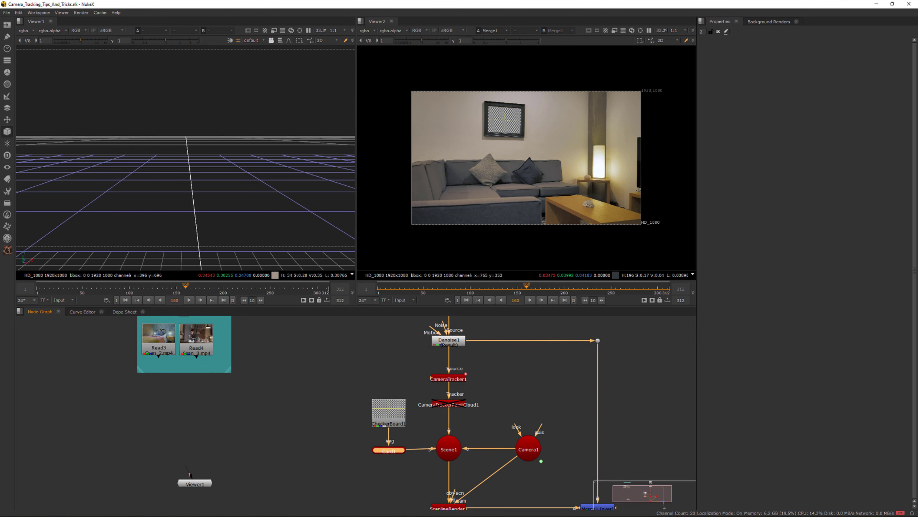
{"action": "scroll", "coordinate": [378, 452], "scroll_direction": "down", "scroll_amount": 1}
{"action": "middle_click_drag", "start_coordinate": [379, 453], "coordinate": [396, 430]}
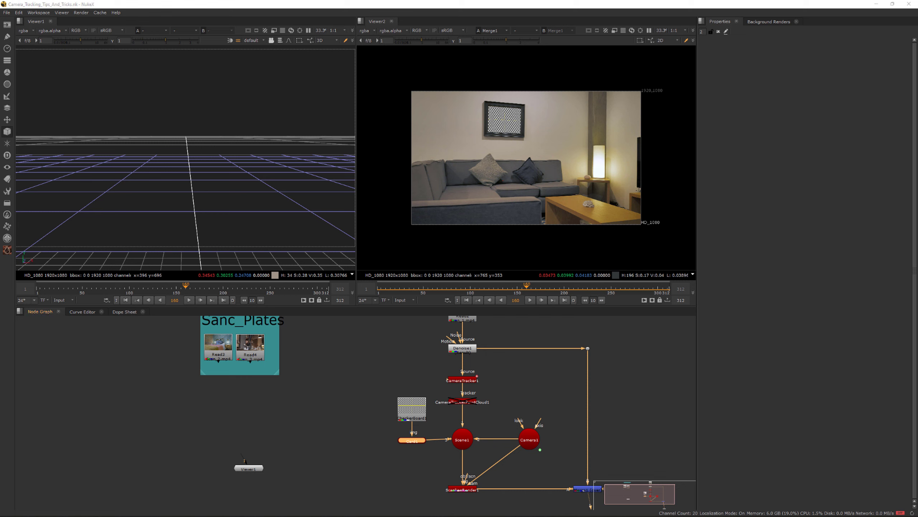
{"action": "middle_click_drag", "start_coordinate": [513, 402], "coordinate": [494, 381]}
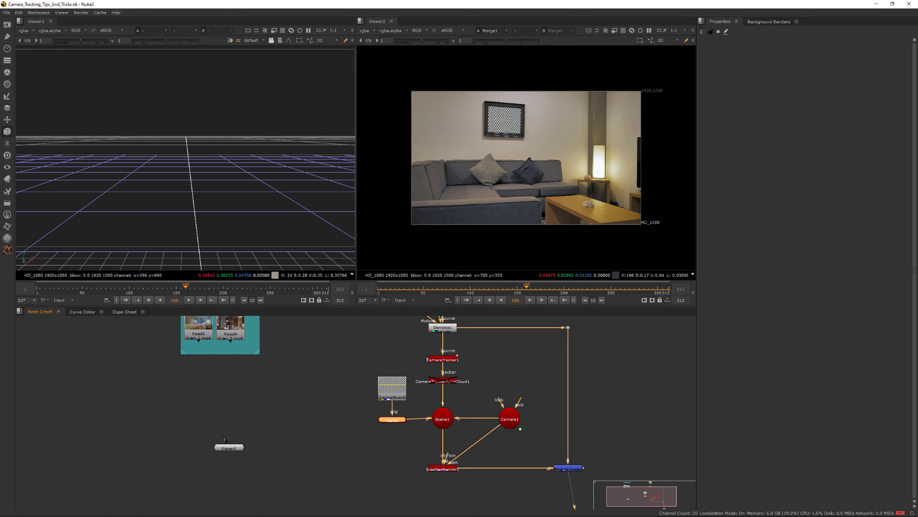
{"action": "left_click_drag", "start_coordinate": [361, 375], "coordinate": [393, 418]}
{"action": "left_click", "coordinate": [392, 418]}
{"action": "left_click", "coordinate": [393, 443]}
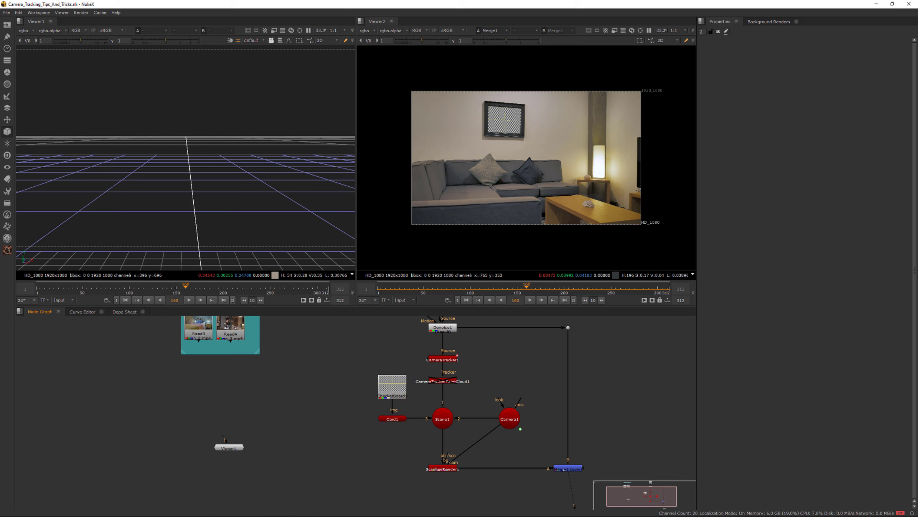
{"action": "scroll", "coordinate": [431, 396], "scroll_direction": "up", "scroll_amount": 3}
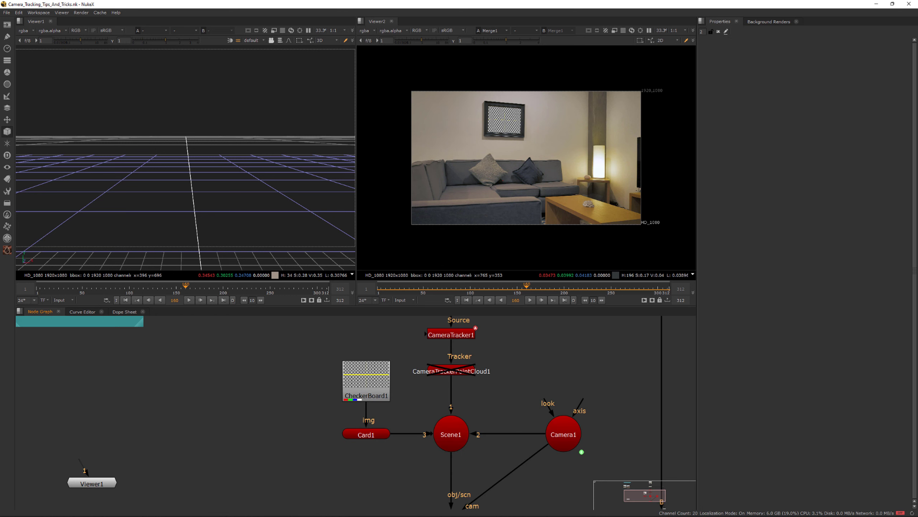
{"action": "middle_click_drag", "start_coordinate": [430, 396], "coordinate": [410, 406]}
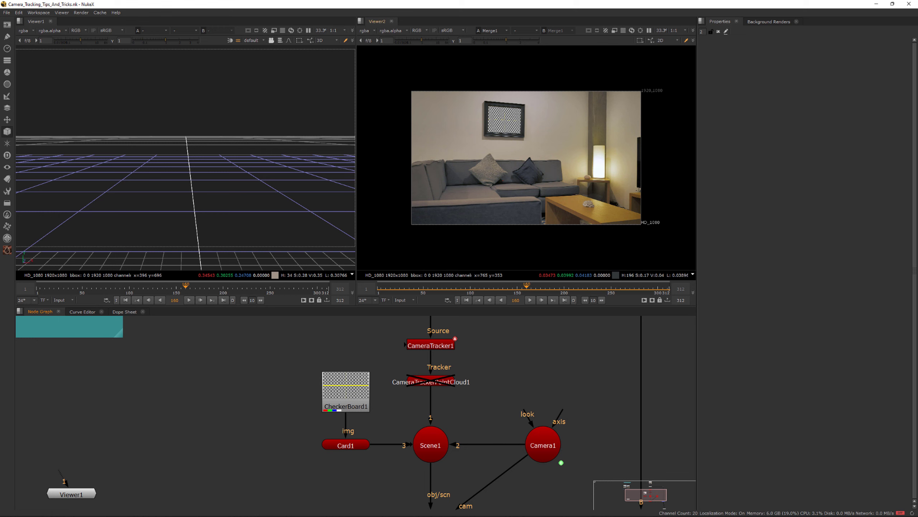
{"action": "scroll", "coordinate": [542, 380], "scroll_direction": "down", "scroll_amount": 3}
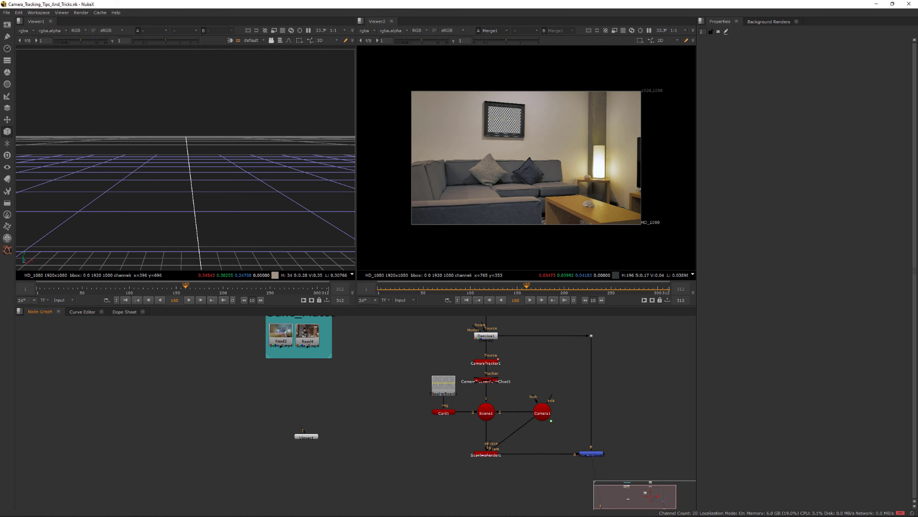
{"action": "middle_click_drag", "start_coordinate": [542, 381], "coordinate": [540, 414]}
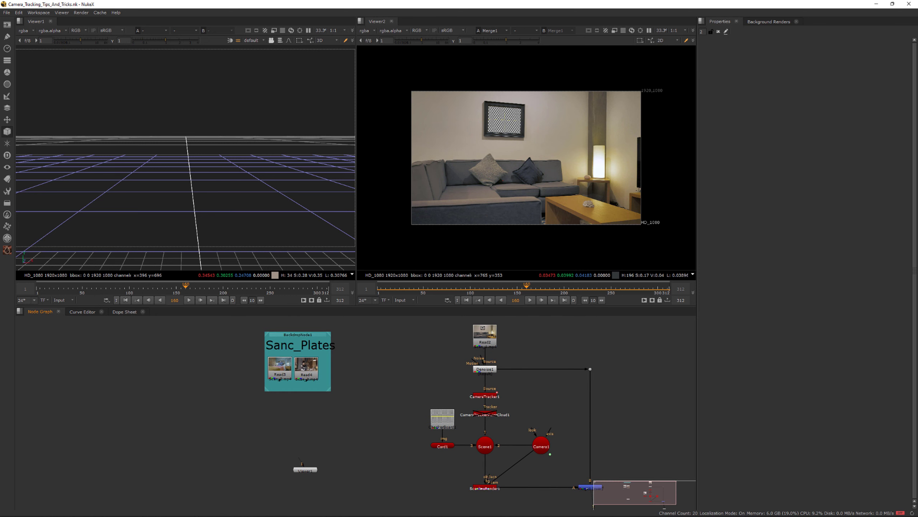
Step: Replace CheckerBoard1 with Read3 (Scan_2.mp4) as Card1's img input and move CheckerBoard1 aside
{"action": "left_click_drag", "start_coordinate": [281, 371], "coordinate": [424, 403]}
{"action": "scroll", "coordinate": [444, 411], "scroll_direction": "up", "scroll_amount": 3}
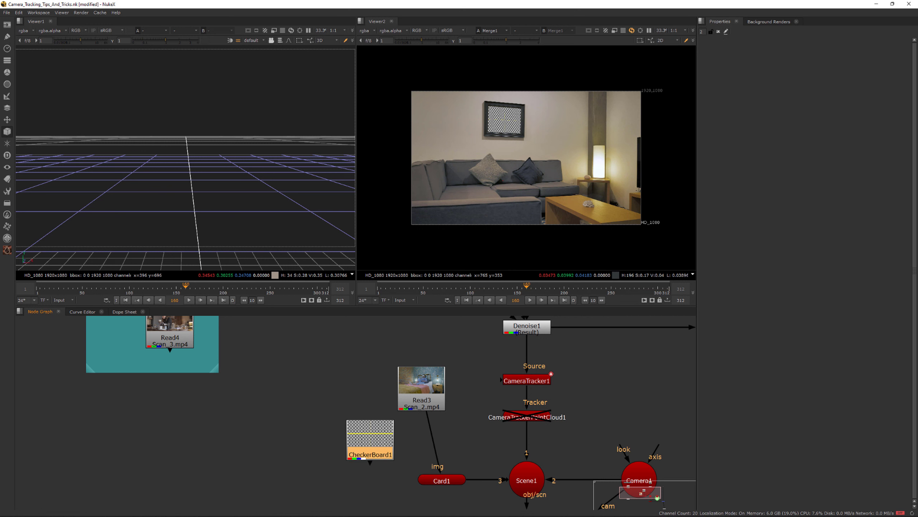
{"action": "left_click_drag", "start_coordinate": [373, 438], "coordinate": [316, 436]}
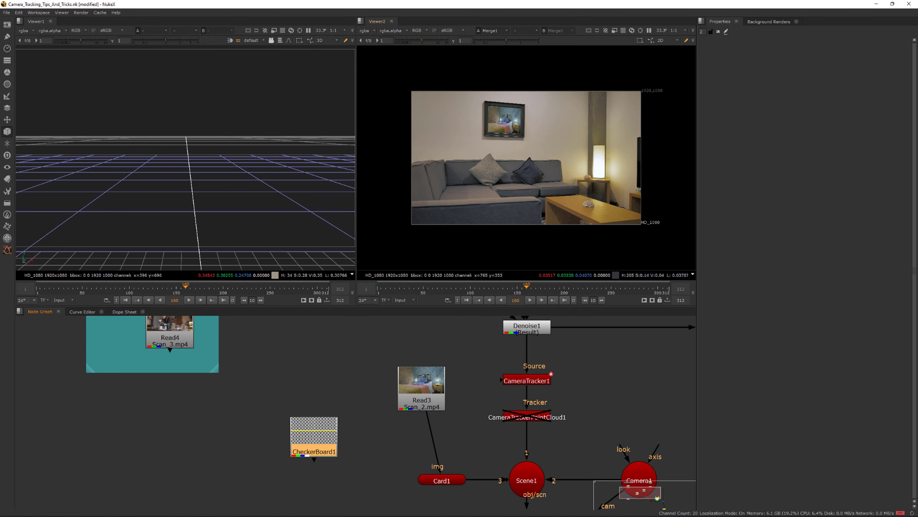
Step: Inspect the picture's edges inside the wall frame and rotate Card1 slightly, to about 1.81 degrees in Z
{"action": "key", "text": "space"}
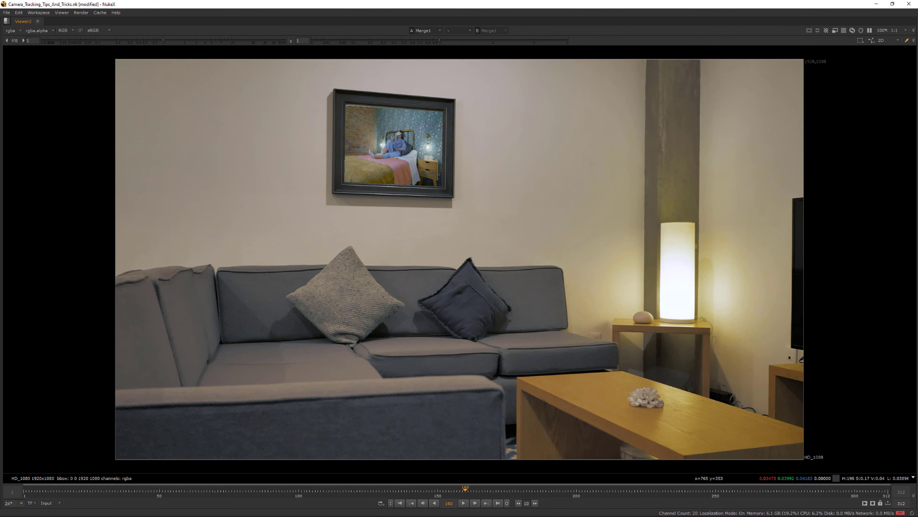
{"action": "scroll", "coordinate": [341, 102], "scroll_direction": "up", "scroll_amount": 5}
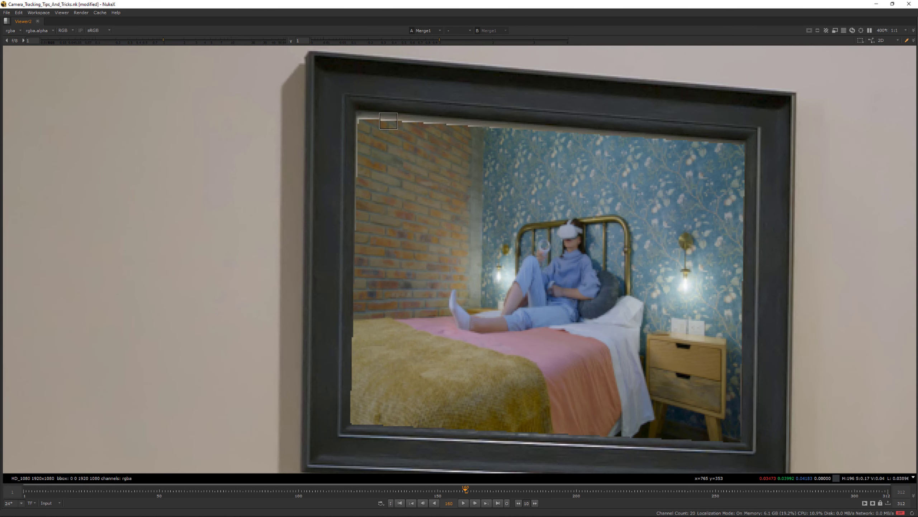
{"action": "left_click_drag", "start_coordinate": [422, 123], "coordinate": [422, 141]}
{"action": "key", "text": "space"}
{"action": "scroll", "coordinate": [470, 161], "scroll_direction": "down", "scroll_amount": 5}
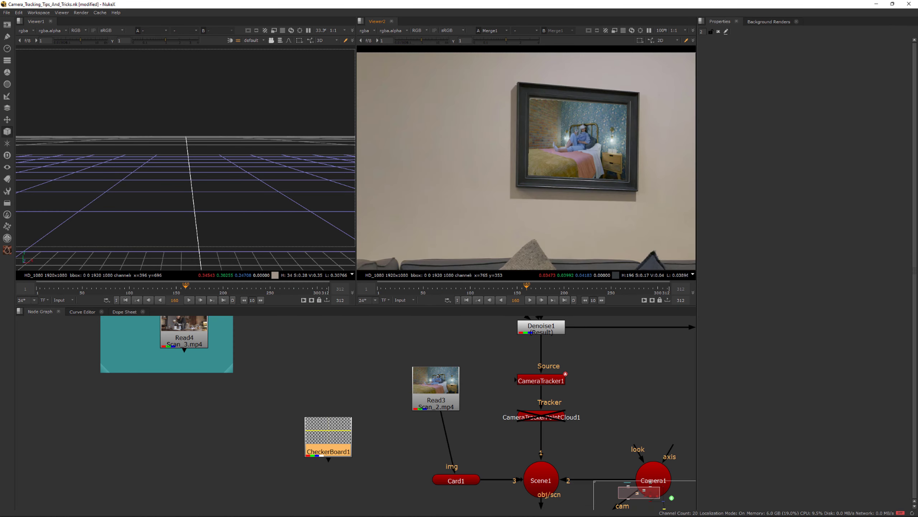
{"action": "middle_click_drag", "start_coordinate": [470, 161], "coordinate": [446, 199]}
{"action": "left_click", "coordinate": [455, 480]}
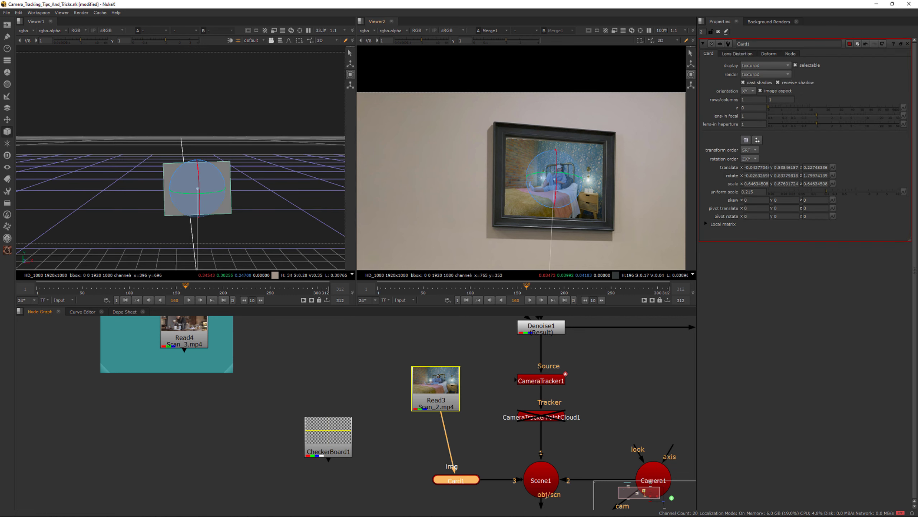
{"action": "scroll", "coordinate": [553, 175], "scroll_direction": "up", "scroll_amount": 3}
{"action": "left_click_drag", "start_coordinate": [554, 177], "coordinate": [556, 176], "text": "ctrl"}
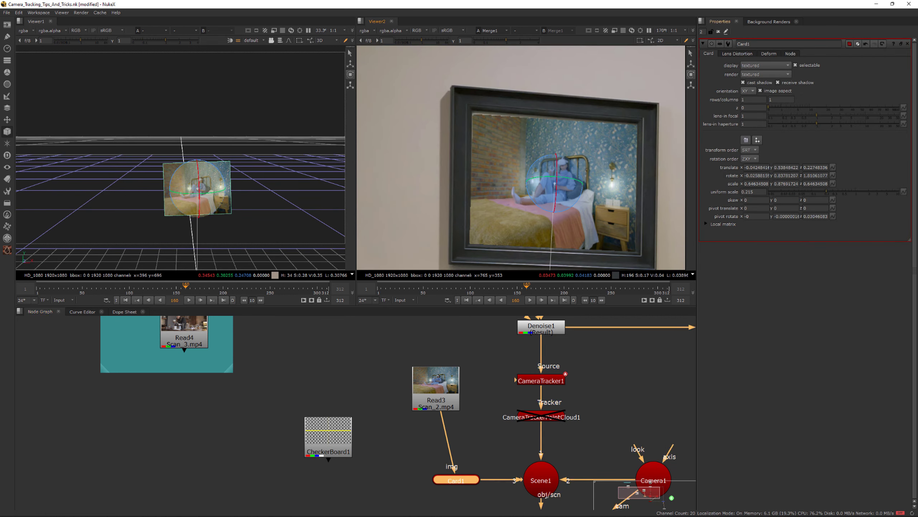
Step: Refine Card1's fit with skew 0.4 in X and -0.3 in Y, rotation about -0.326, 2.94, 2.31 degrees and translate Y about 0.539
{"action": "left_click", "coordinate": [756, 200]}
{"action": "key", "text": "Up"}
{"action": "key", "text": "Down"}
{"action": "key", "text": "Down"}
{"action": "key", "text": "Up"}
{"action": "key", "text": "Up"}
{"action": "key", "text": "Up"}
{"action": "key", "text": "Up"}
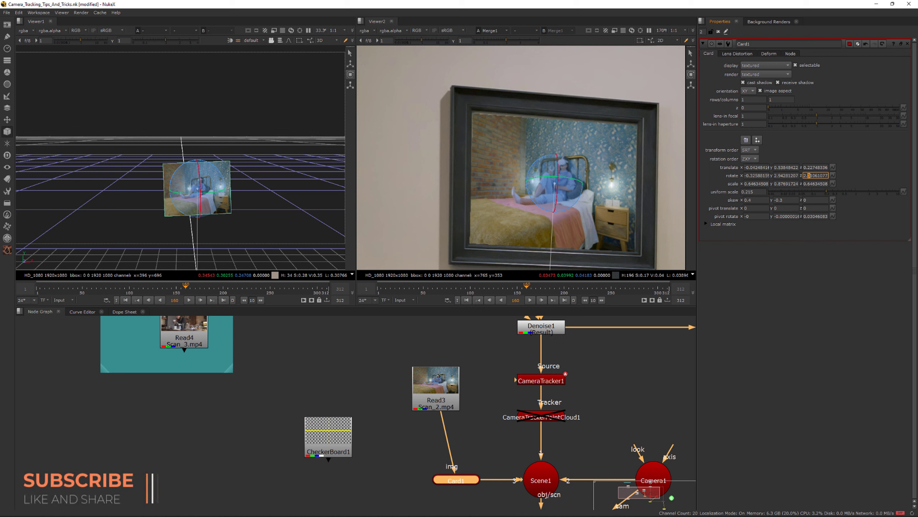
{"action": "left_click", "coordinate": [781, 167]}
{"action": "key", "text": "Up"}
{"action": "key", "text": "Down"}
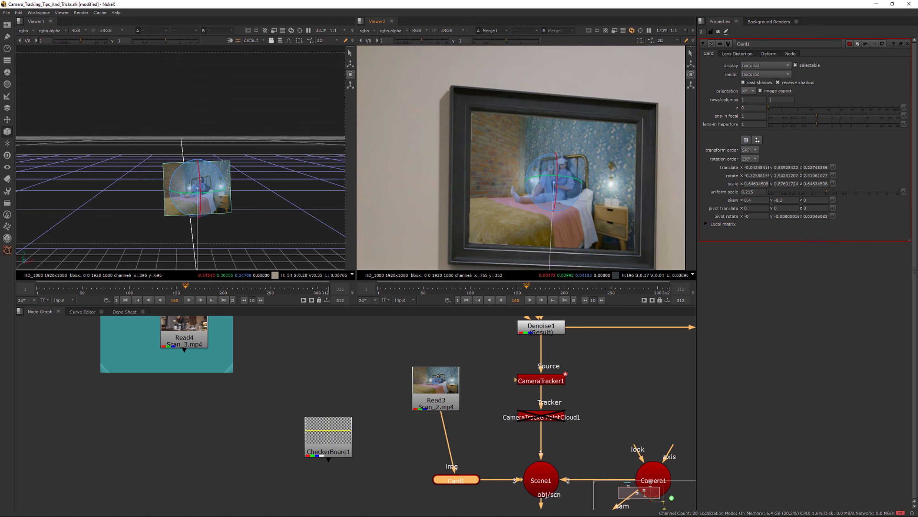
Step: Shift Read3 closer above Card1 and insert an EdgeBlur node between ScanlineRender1 and Merge1's A input
{"action": "left_click_drag", "start_coordinate": [435, 384], "coordinate": [447, 384]}
{"action": "middle_click_drag", "start_coordinate": [524, 427], "coordinate": [467, 382]}
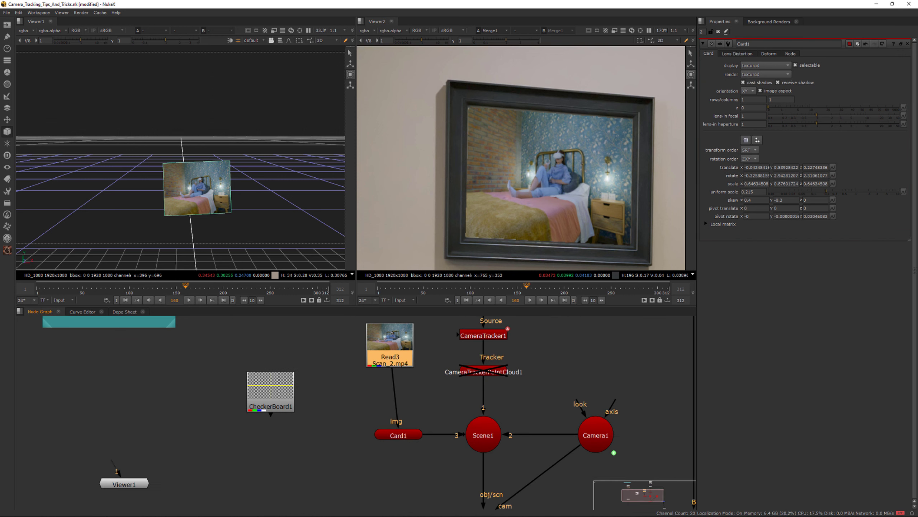
{"action": "scroll", "coordinate": [466, 382], "scroll_direction": "down", "scroll_amount": 4}
{"action": "middle_click_drag", "start_coordinate": [497, 468], "coordinate": [485, 421]}
{"action": "scroll", "coordinate": [485, 421], "scroll_direction": "up", "scroll_amount": 3}
{"action": "key", "text": "Tab"}
{"action": "type", "text": "er"}
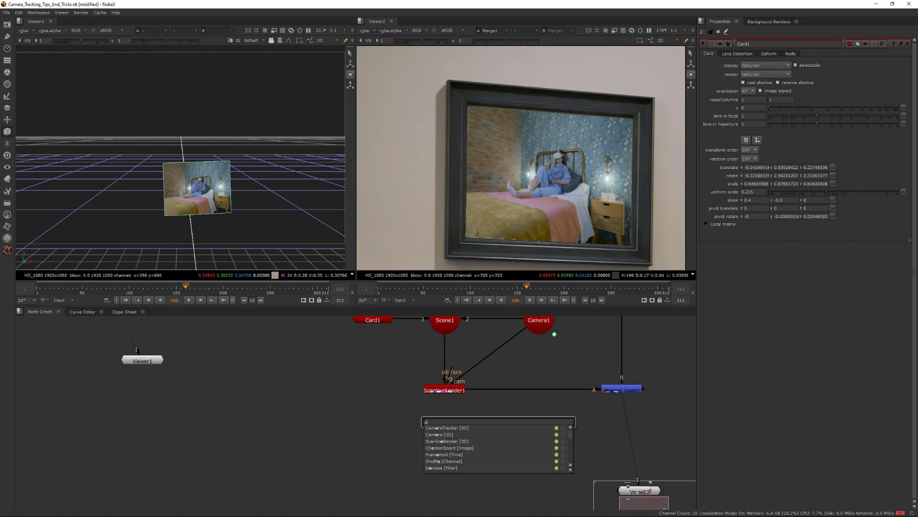
{"action": "key", "text": "BackSpace"}
{"action": "key", "text": "BackSpace"}
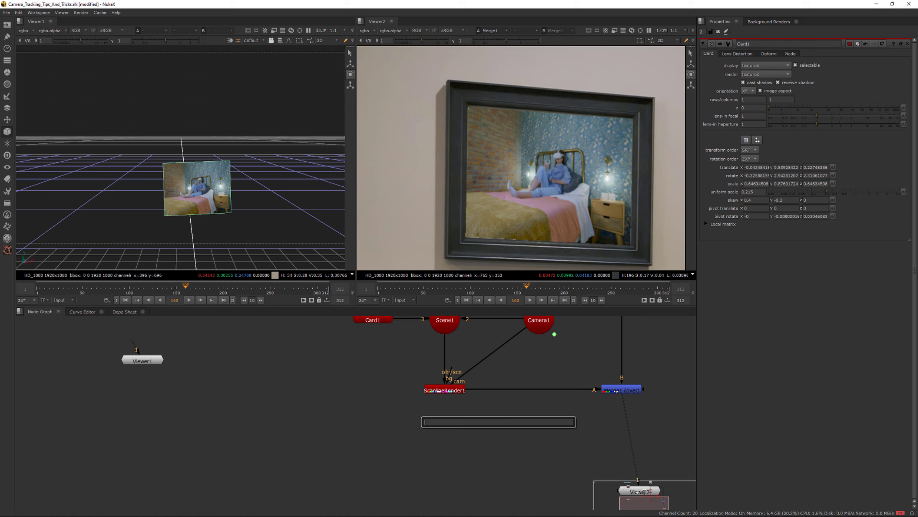
{"action": "type", "text": "edg"}
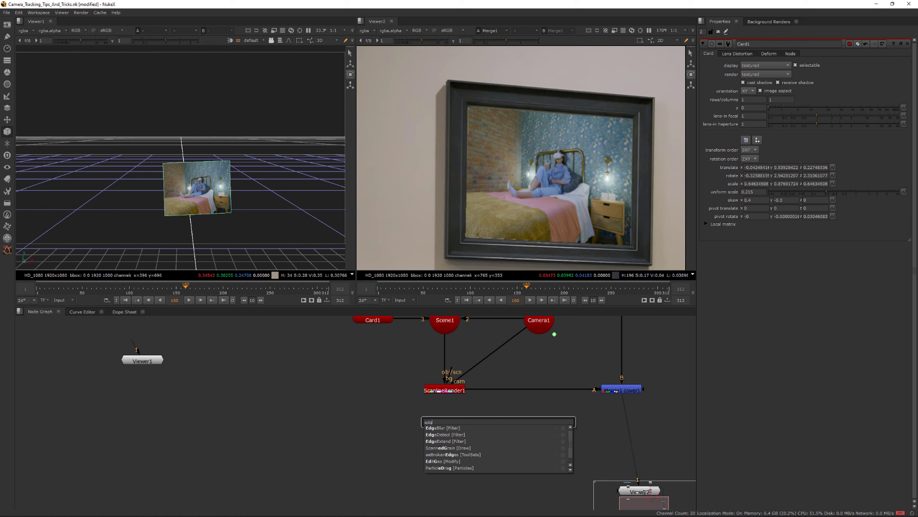
{"action": "key", "text": "Return"}
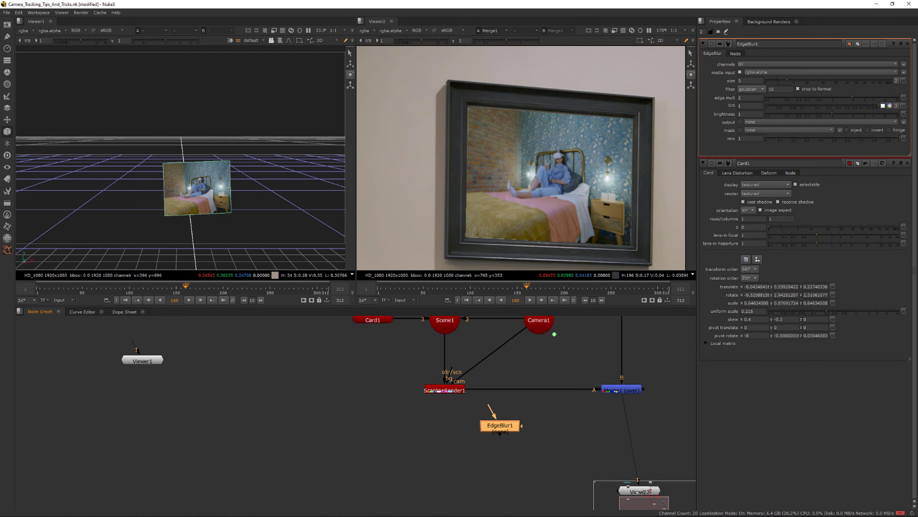
{"action": "left_click_drag", "start_coordinate": [512, 415], "coordinate": [527, 390]}
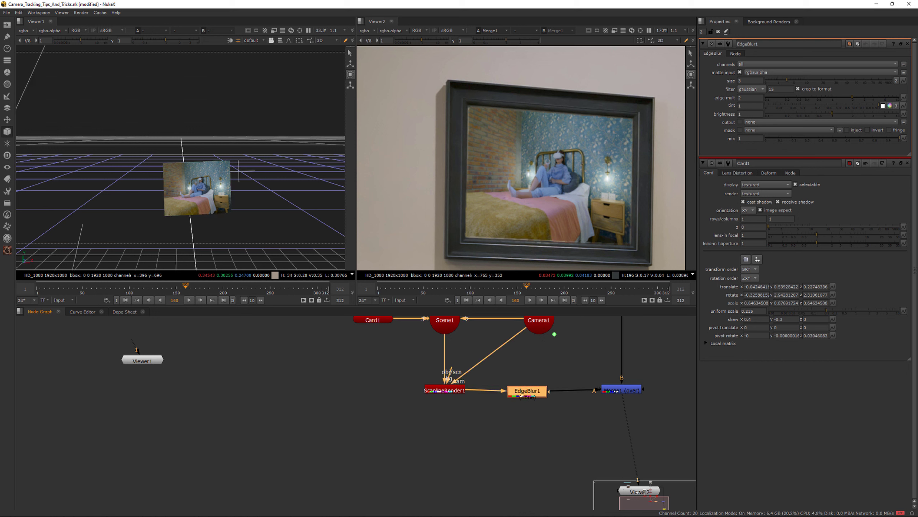
Step: Show EdgeBlur1's output in Viewer1 and inspect the card's edge beside the brick wall up close
{"action": "left_click", "coordinate": [347, 376]}
{"action": "left_click", "coordinate": [527, 391]}
{"action": "key", "text": "1"}
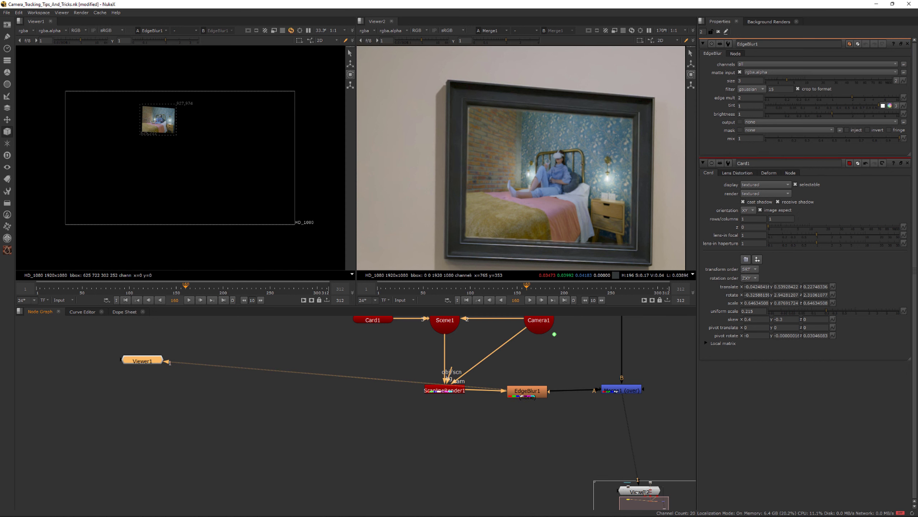
{"action": "scroll", "coordinate": [117, 116], "scroll_direction": "up", "scroll_amount": 10}
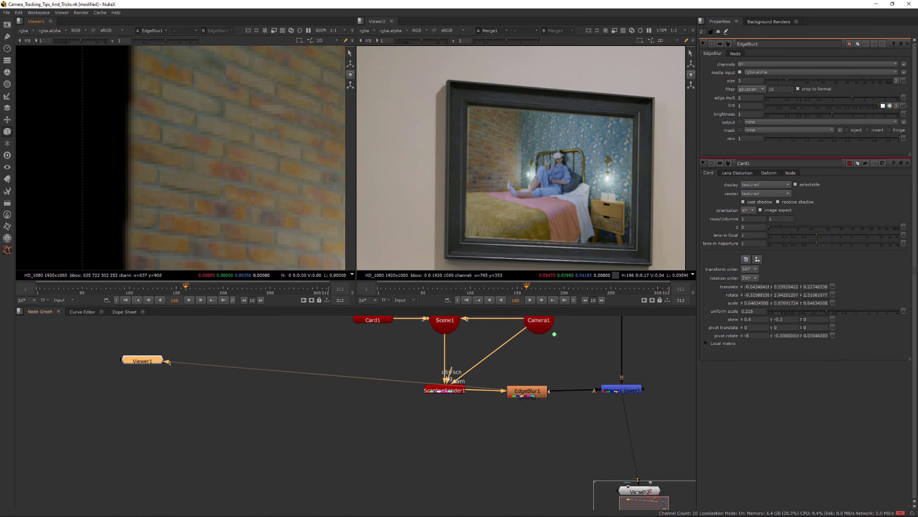
Step: Open ScanlineRender1's settings, set its filter to Rifman and check the brick texture up close
{"action": "double_click", "coordinate": [439, 391]}
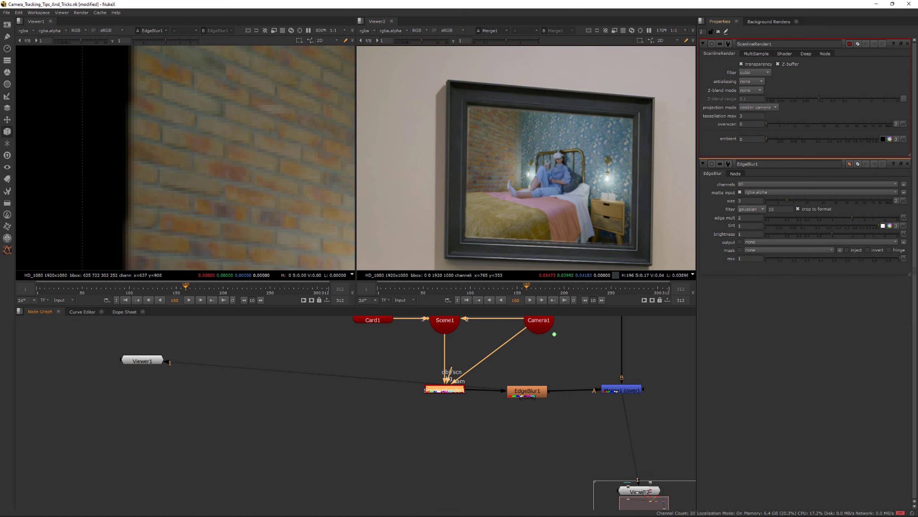
{"action": "left_click", "coordinate": [755, 73]}
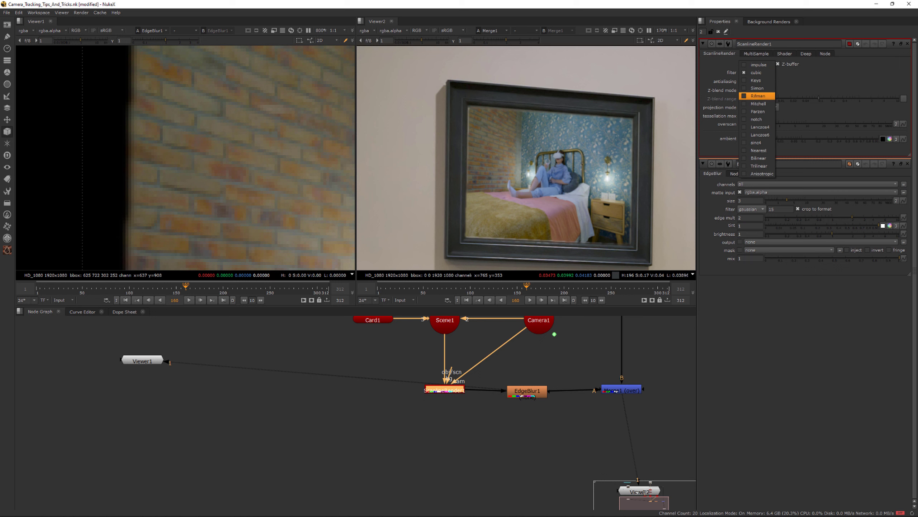
{"action": "left_click", "coordinate": [758, 96]}
{"action": "scroll", "coordinate": [253, 155], "scroll_direction": "up", "scroll_amount": 5}
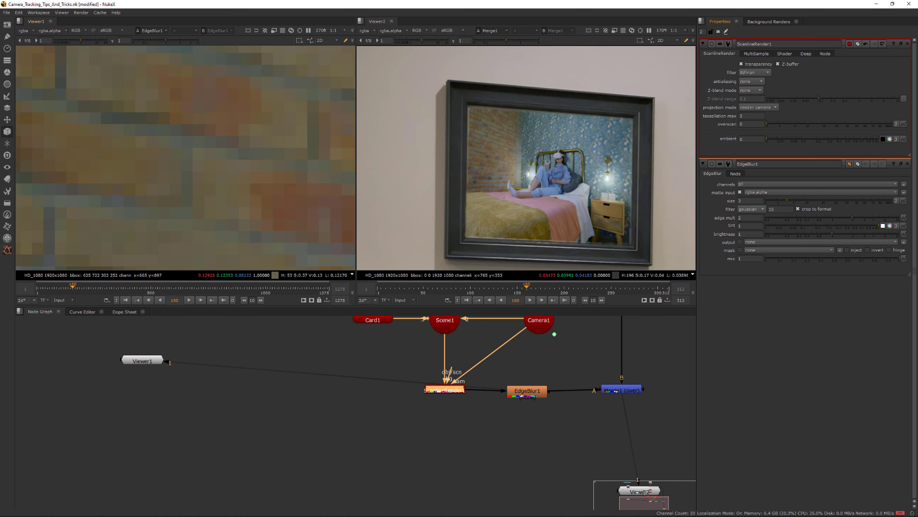
{"action": "scroll", "coordinate": [186, 157], "scroll_direction": "down", "scroll_amount": 1}
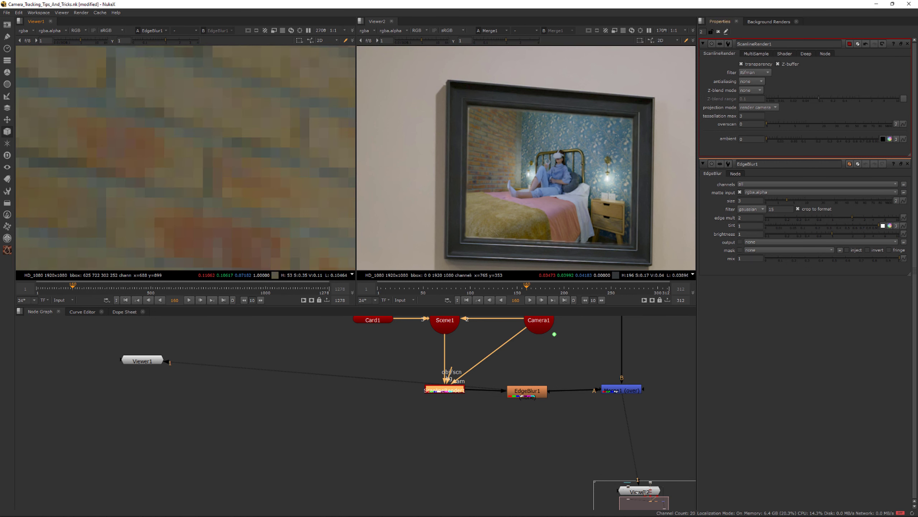
Step: Switch ScanlineRender1's filter to cubic to compare the brick detail, and set it back to Rifman
{"action": "left_click", "coordinate": [754, 72]}
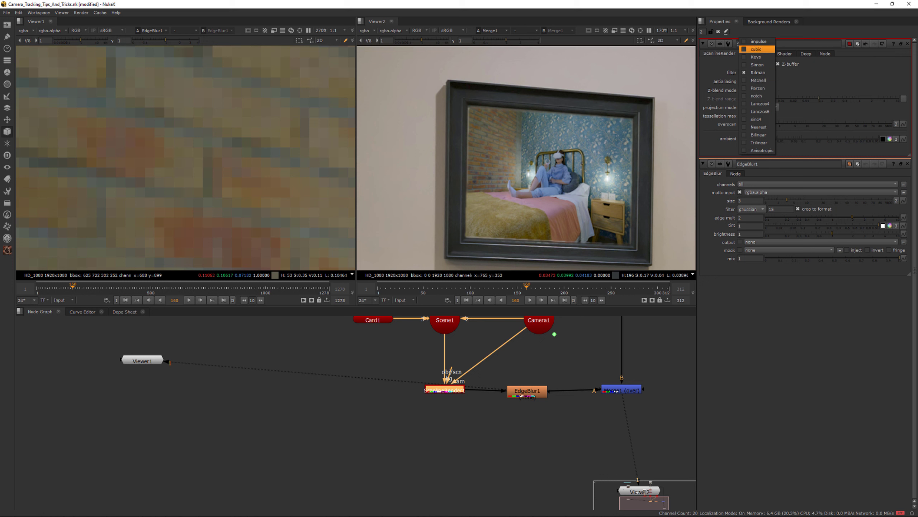
{"action": "left_click", "coordinate": [756, 49]}
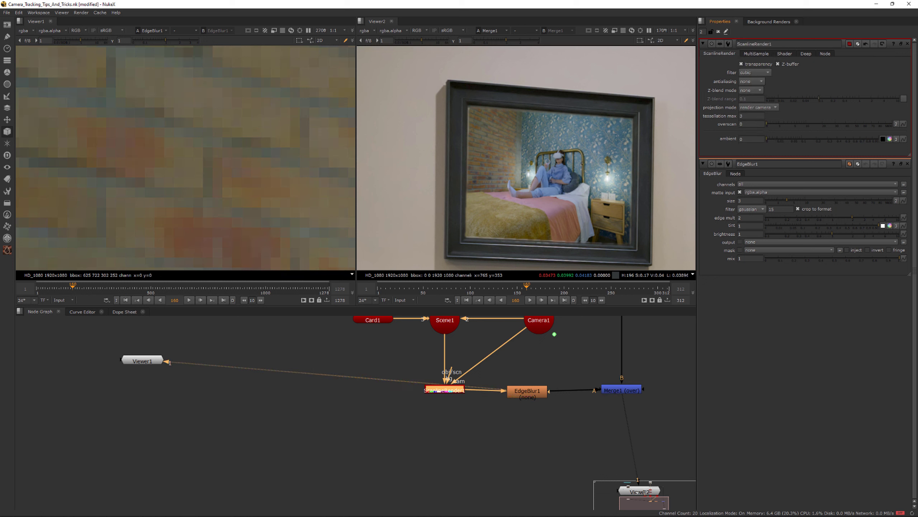
{"action": "scroll", "coordinate": [186, 158], "scroll_direction": "up", "scroll_amount": 3}
{"action": "left_click", "coordinate": [755, 72]}
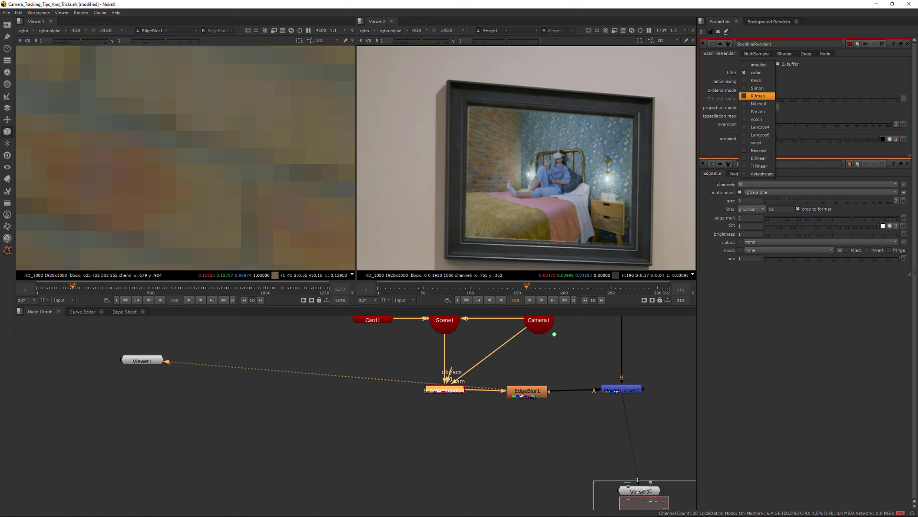
{"action": "left_click", "coordinate": [758, 95]}
Step: Try the Mitchell filter on ScanlineRender1 and return the filter to Rifman
{"action": "left_click", "coordinate": [756, 72]}
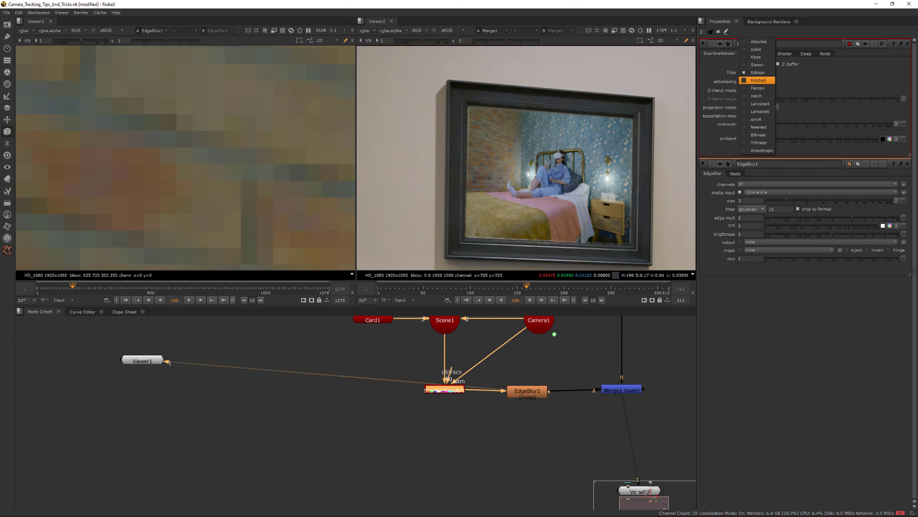
{"action": "left_click", "coordinate": [758, 80]}
{"action": "left_click", "coordinate": [754, 72]}
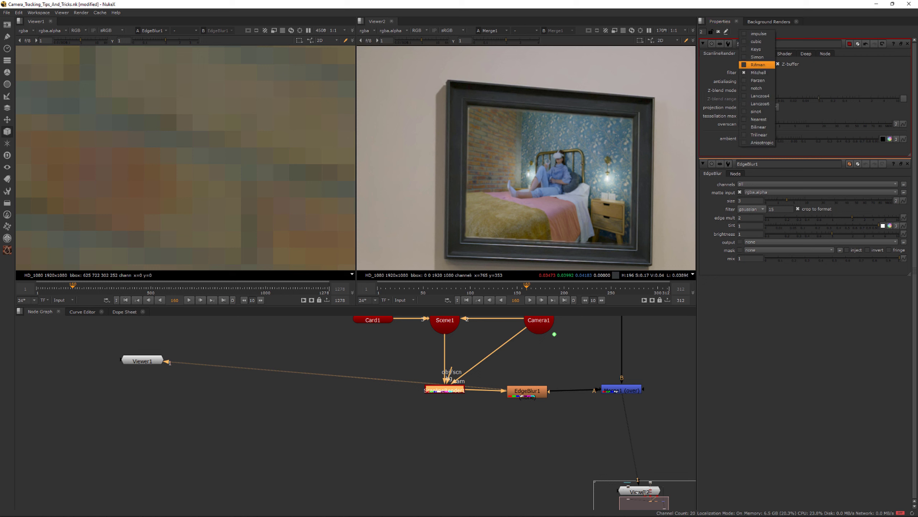
{"action": "left_click", "coordinate": [759, 64]}
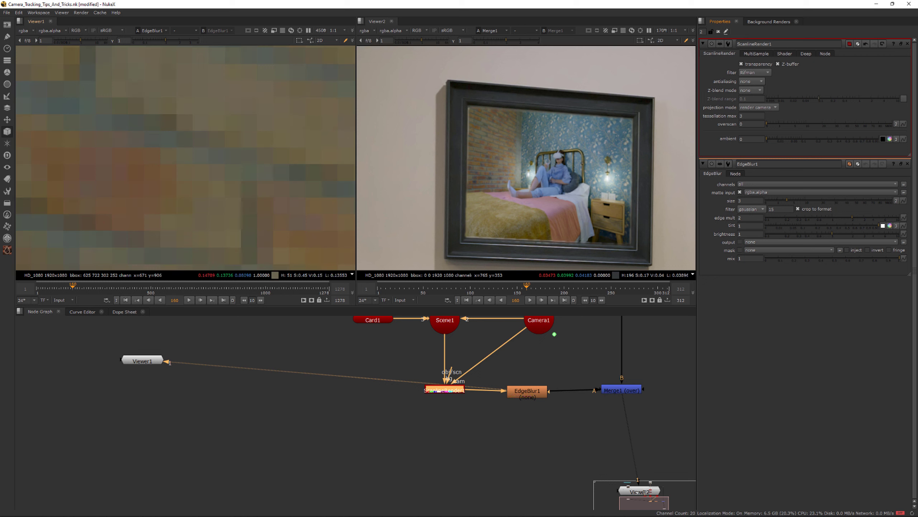
Step: Set ScanlineRender1's antialiasing to high and check the card's edge beside the brick wall
{"action": "key", "text": "f"}
{"action": "scroll", "coordinate": [147, 120], "scroll_direction": "up", "scroll_amount": 15}
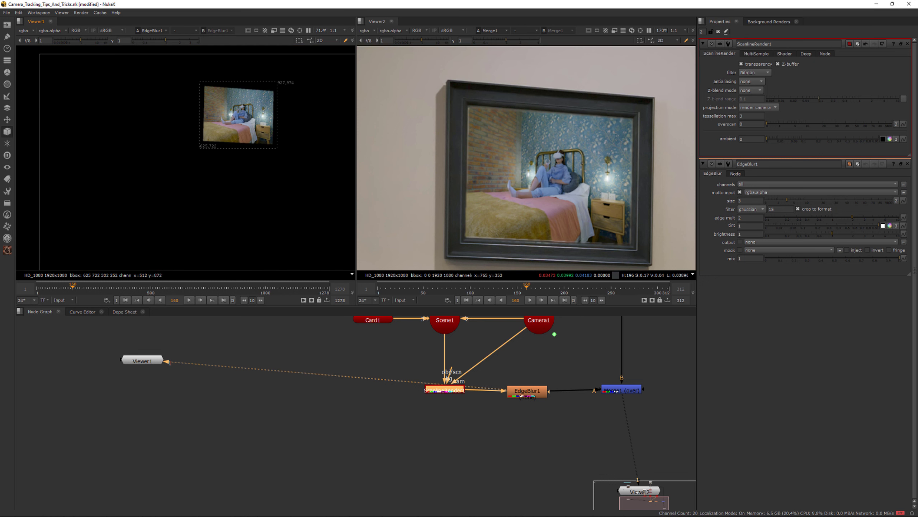
{"action": "scroll", "coordinate": [147, 120], "scroll_direction": "down", "scroll_amount": 3}
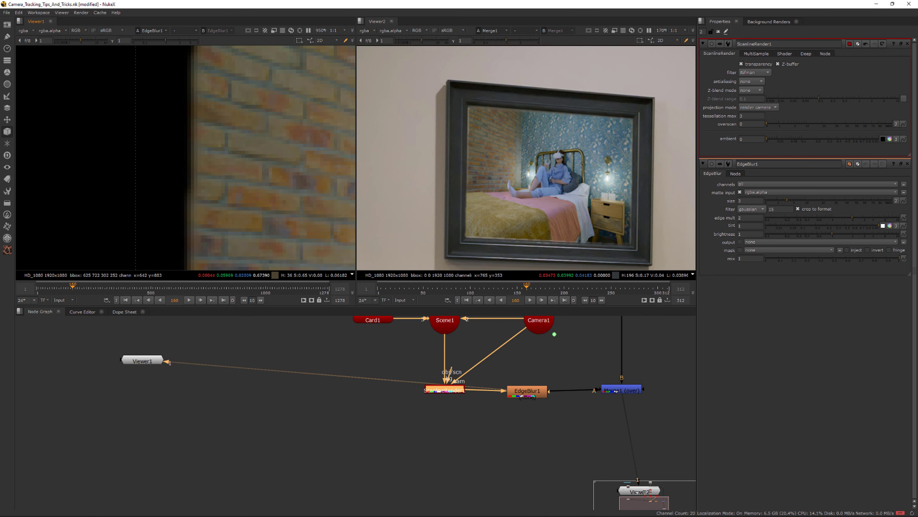
{"action": "left_click", "coordinate": [754, 81]}
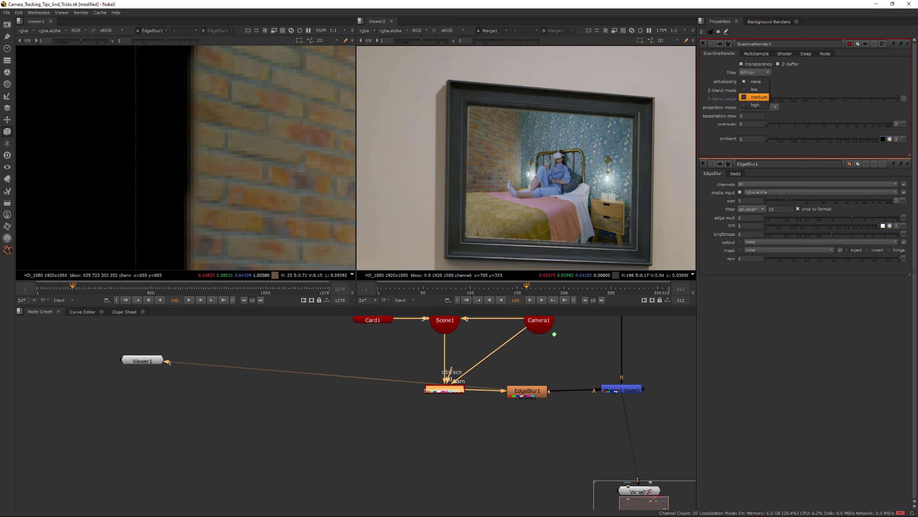
{"action": "left_click", "coordinate": [754, 104]}
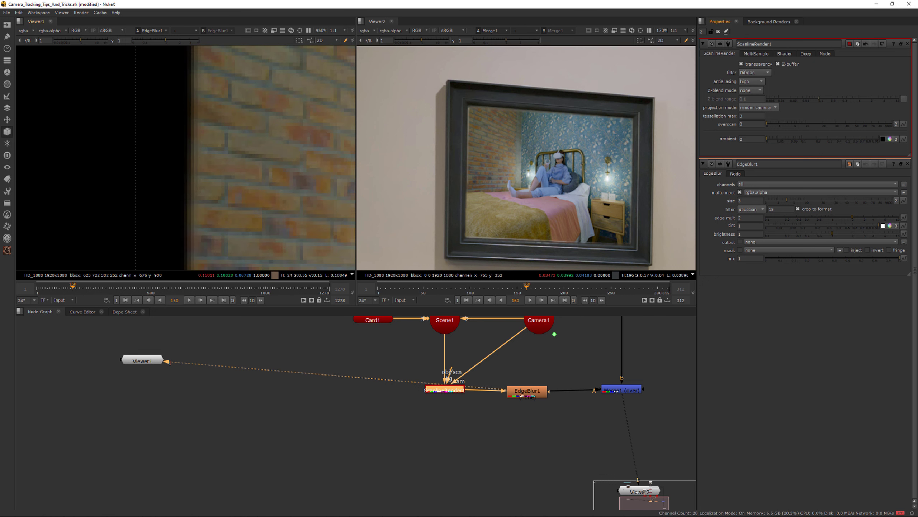
{"action": "scroll", "coordinate": [86, 155], "scroll_direction": "up", "scroll_amount": 2}
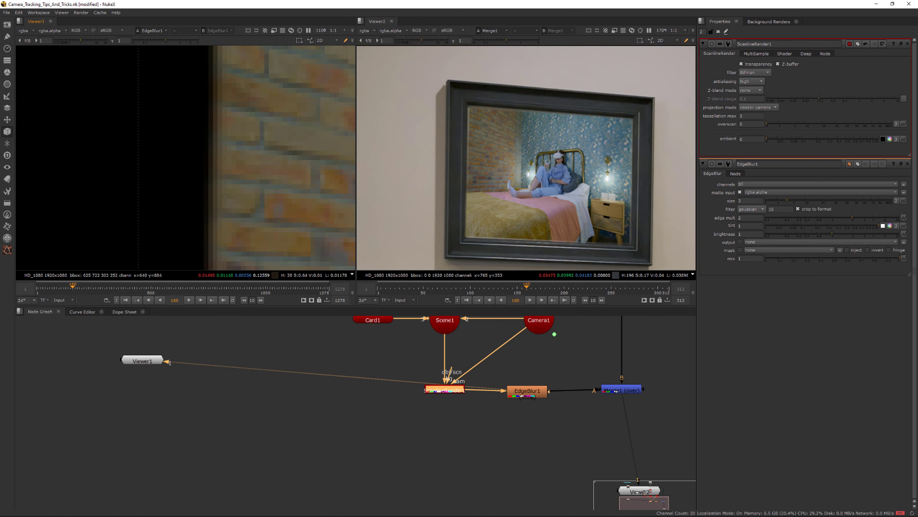
{"action": "scroll", "coordinate": [232, 156], "scroll_direction": "down", "scroll_amount": 2}
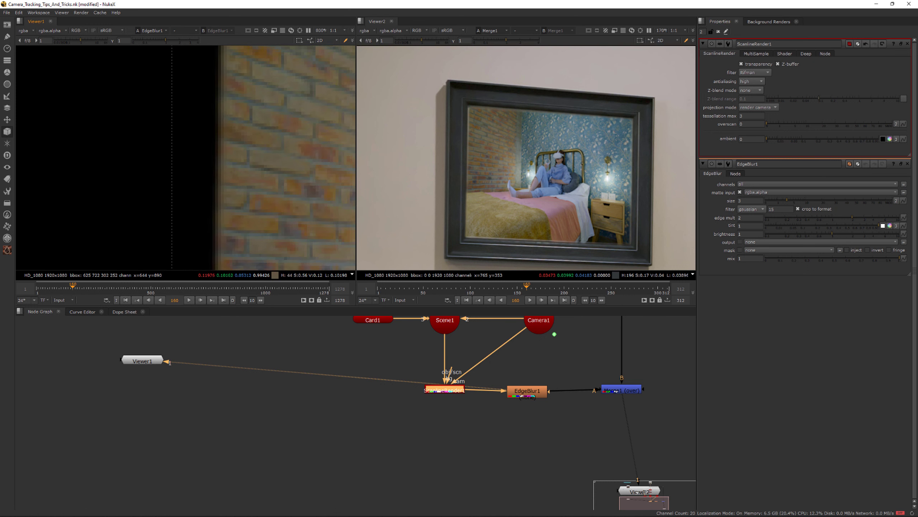
Step: Compare the card's edge with ScanlineRender1's antialiasing at none, and restore it to high
{"action": "left_click", "coordinate": [752, 81]}
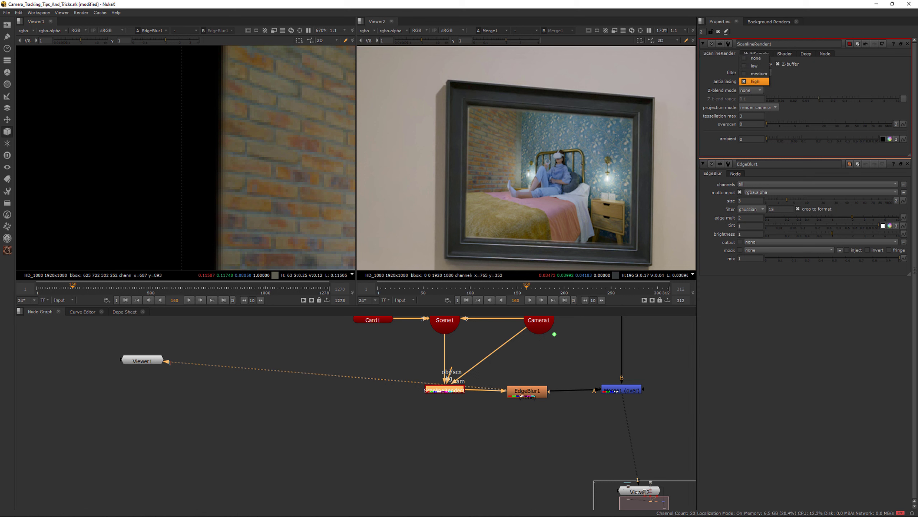
{"action": "left_click", "coordinate": [755, 58]}
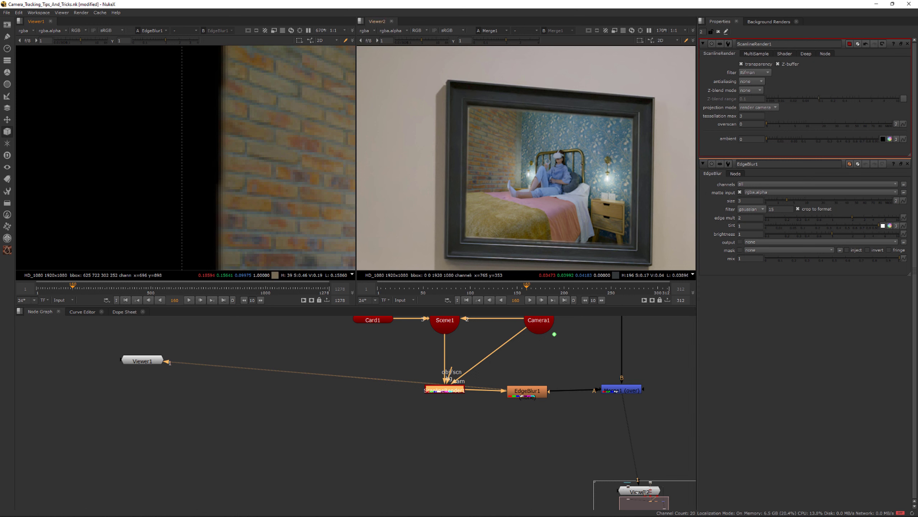
{"action": "left_click", "coordinate": [752, 81]}
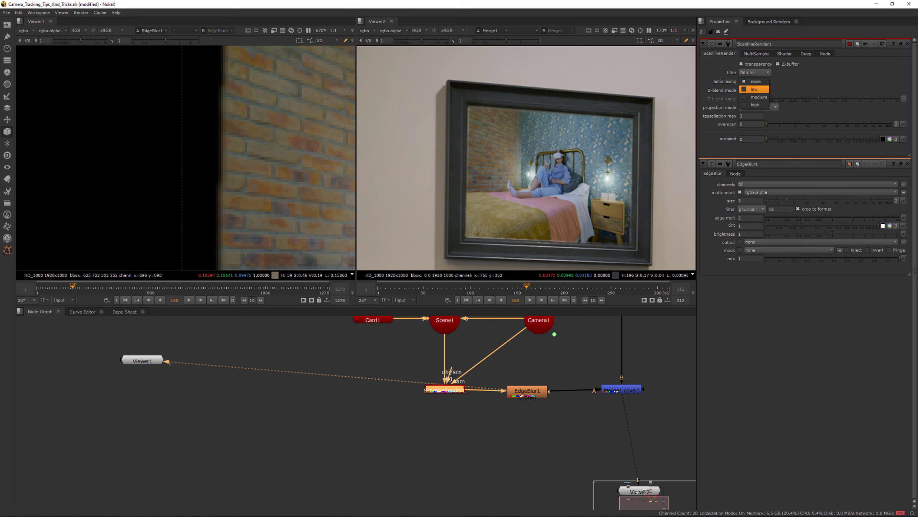
{"action": "left_click", "coordinate": [755, 105]}
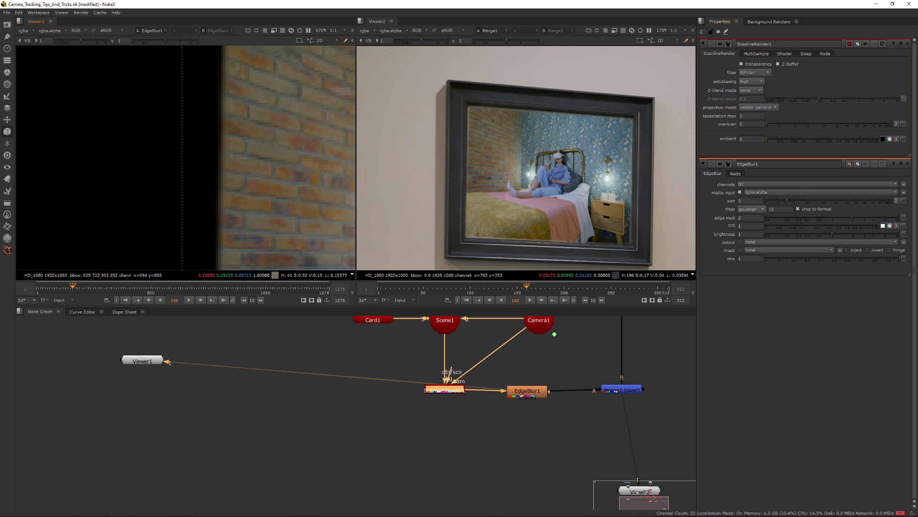
Step: Set ScanlineRender1's Z-blend mode to smooth and check the picture's upper corner
{"action": "left_click", "coordinate": [752, 90]}
{"action": "left_click", "coordinate": [752, 106]}
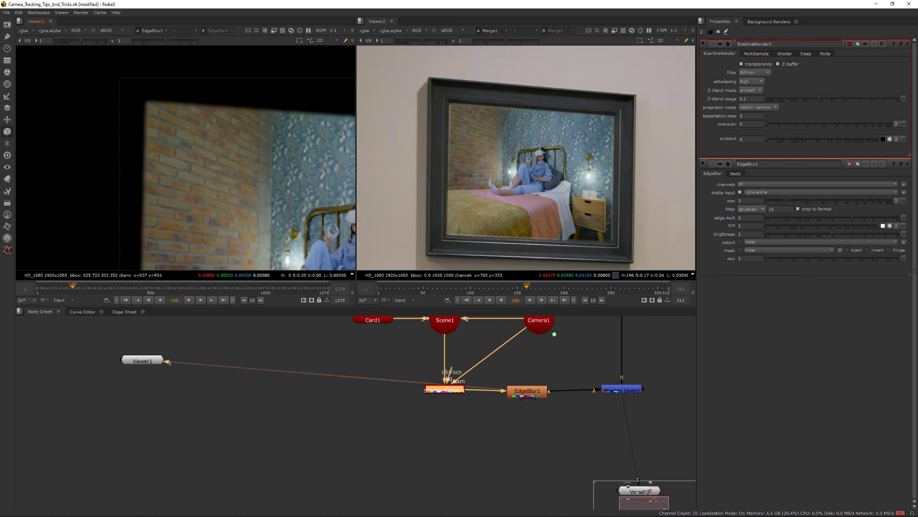
{"action": "scroll", "coordinate": [186, 157], "scroll_direction": "down", "scroll_amount": 3}
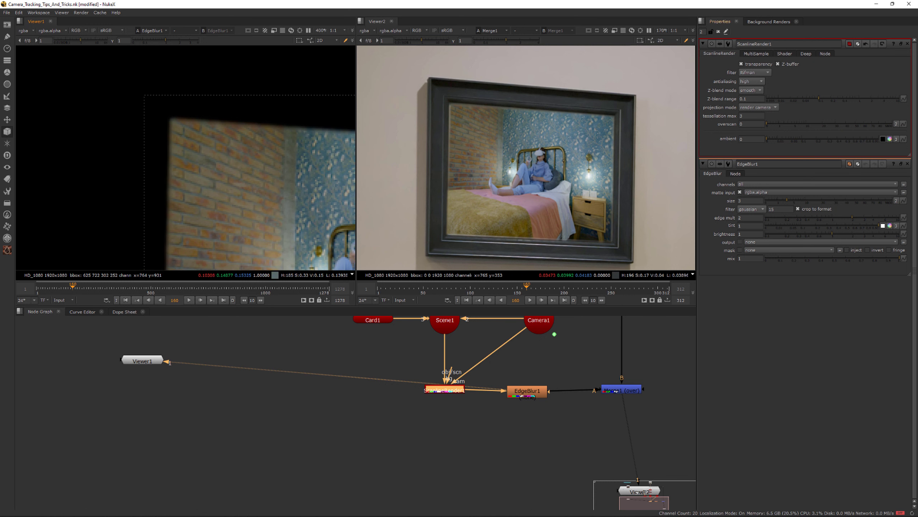
Step: Try ScanlineRender1's multisampling with 5 and 11 samples, and inspect the motion blur on the brick wall and bed
{"action": "left_click", "coordinate": [756, 53]}
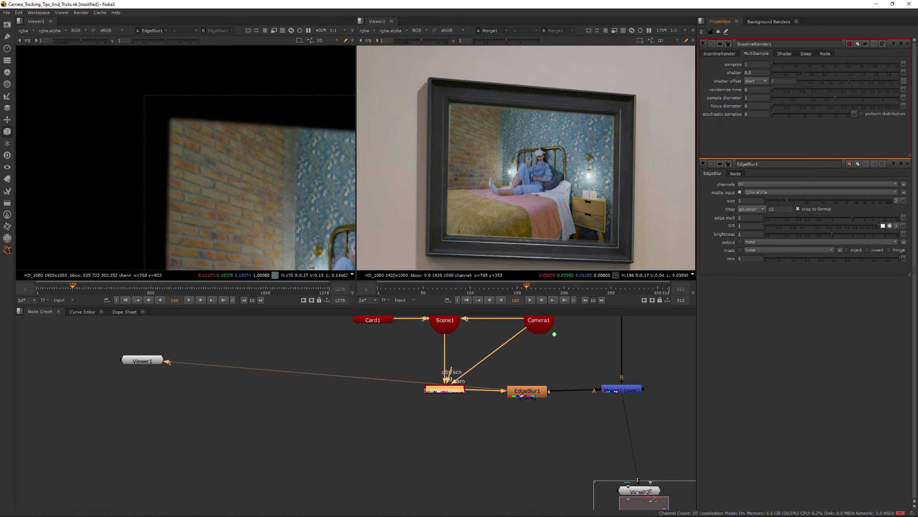
{"action": "type", "text": "5"}
{"action": "key", "text": "Return"}
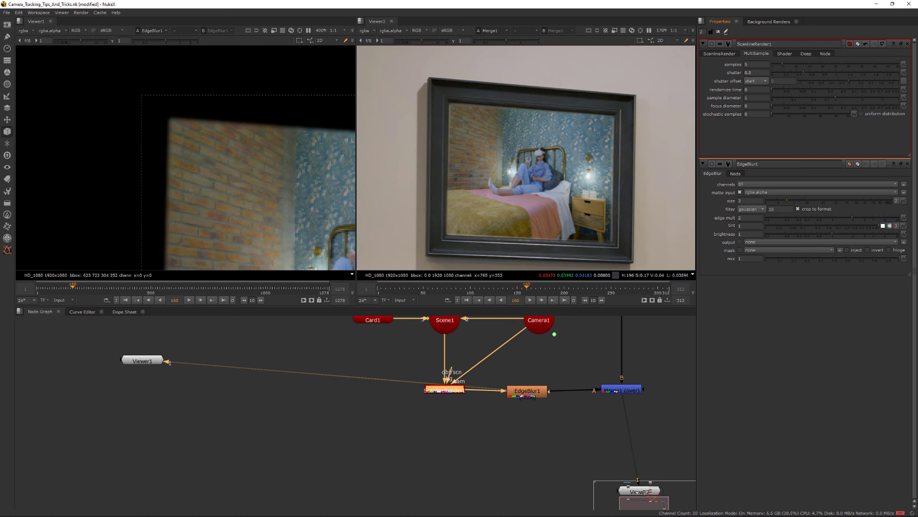
{"action": "type", "text": "11"}
{"action": "key", "text": "Return"}
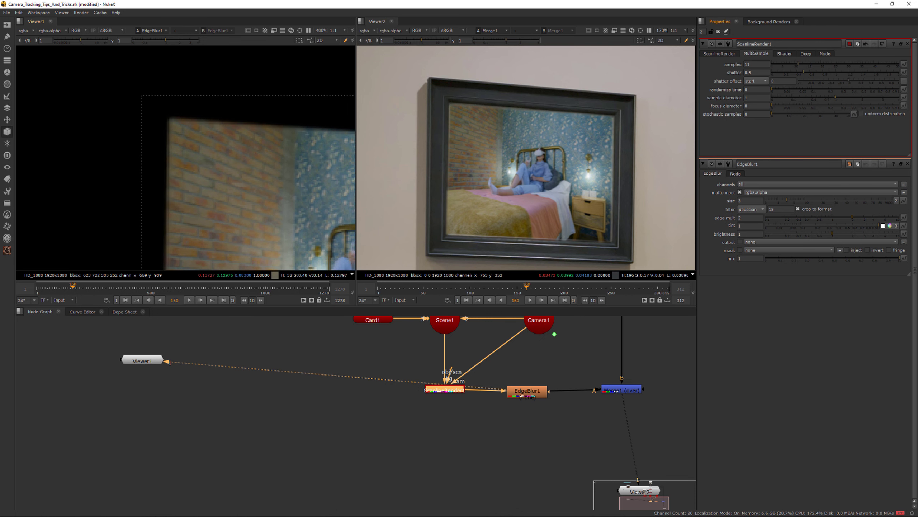
{"action": "scroll", "coordinate": [289, 217], "scroll_direction": "up", "scroll_amount": 3}
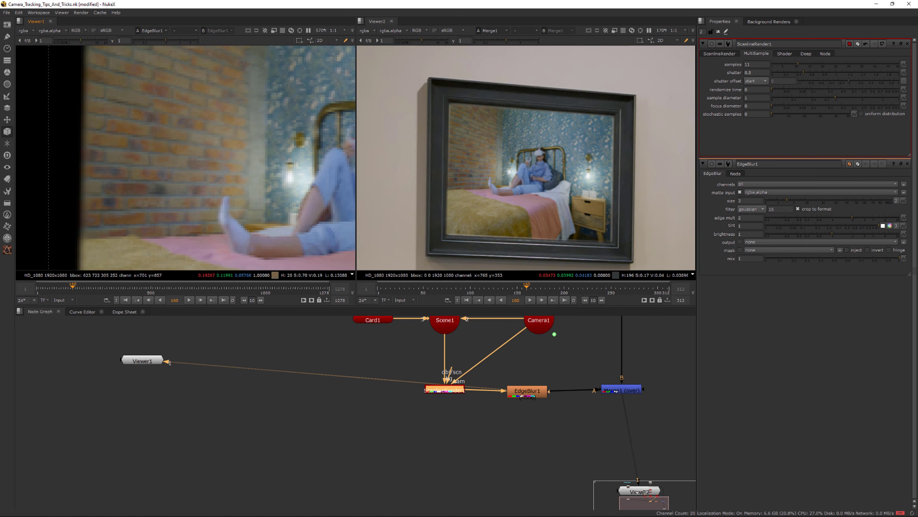
{"action": "middle_click_drag", "start_coordinate": [119, 165], "coordinate": [103, 177]}
{"action": "middle_click_drag", "start_coordinate": [347, 120], "coordinate": [351, 119]}
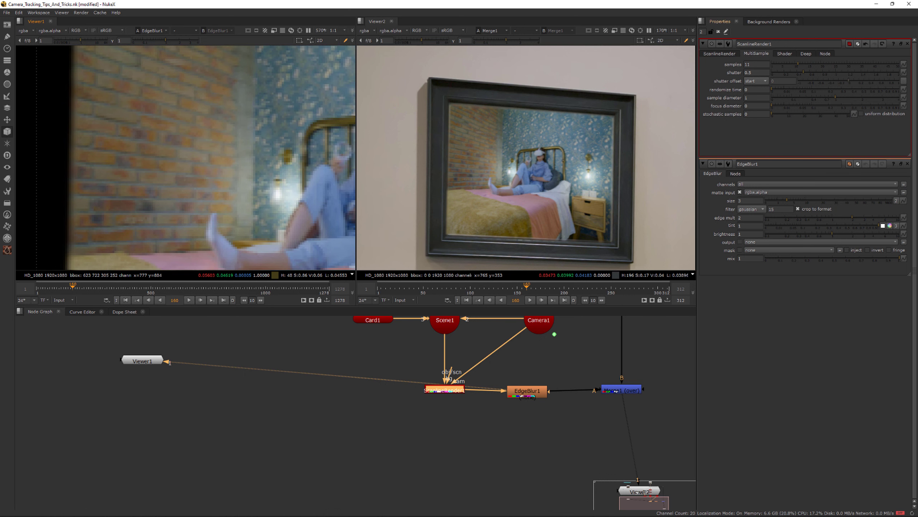
Step: Undo the sample increase on ScanlineRender1 and inspect the unblurred wall and seated figure up close
{"action": "key", "text": "ctrl+z"}
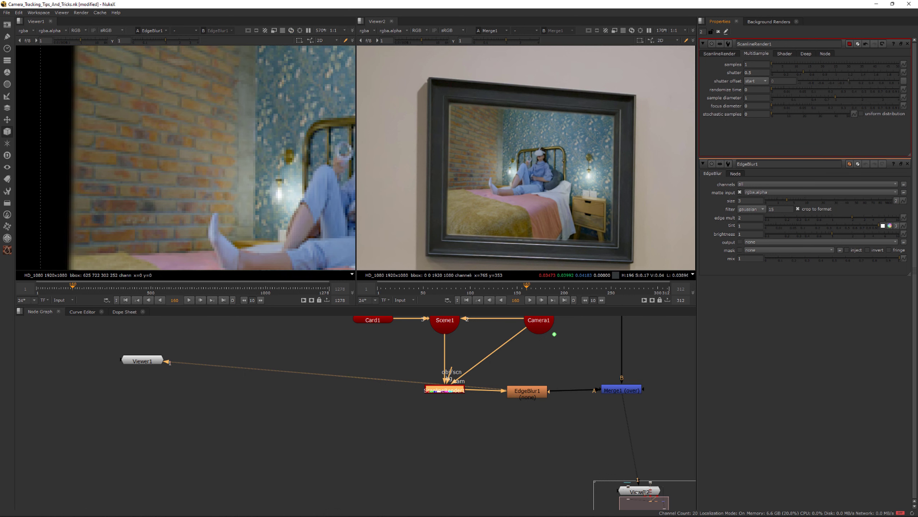
{"action": "scroll", "coordinate": [133, 132], "scroll_direction": "up", "scroll_amount": 3}
{"action": "middle_click_drag", "start_coordinate": [133, 131], "coordinate": [155, 211]}
{"action": "scroll", "coordinate": [155, 212], "scroll_direction": "down", "scroll_amount": 4}
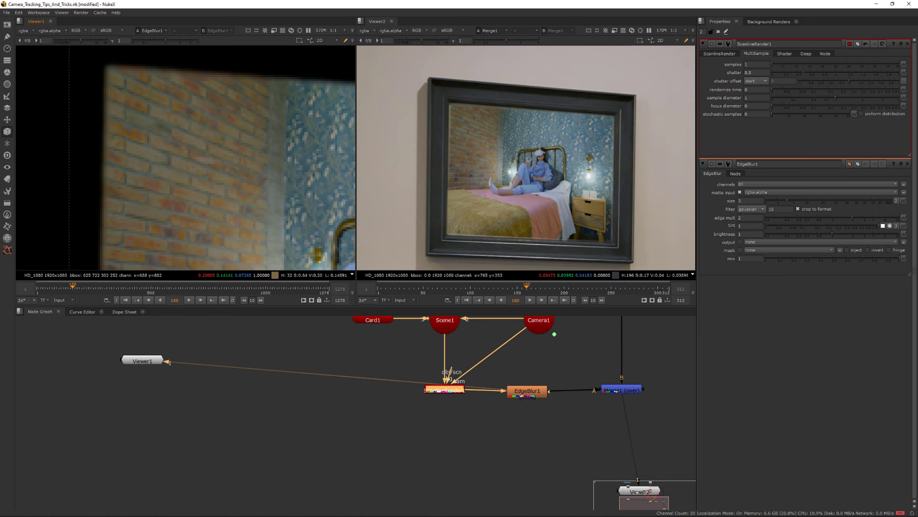
{"action": "middle_click_drag", "start_coordinate": [300, 250], "coordinate": [204, 191]}
{"action": "scroll", "coordinate": [204, 193], "scroll_direction": "up", "scroll_amount": 5}
{"action": "middle_click_drag", "start_coordinate": [263, 177], "coordinate": [216, 180]}
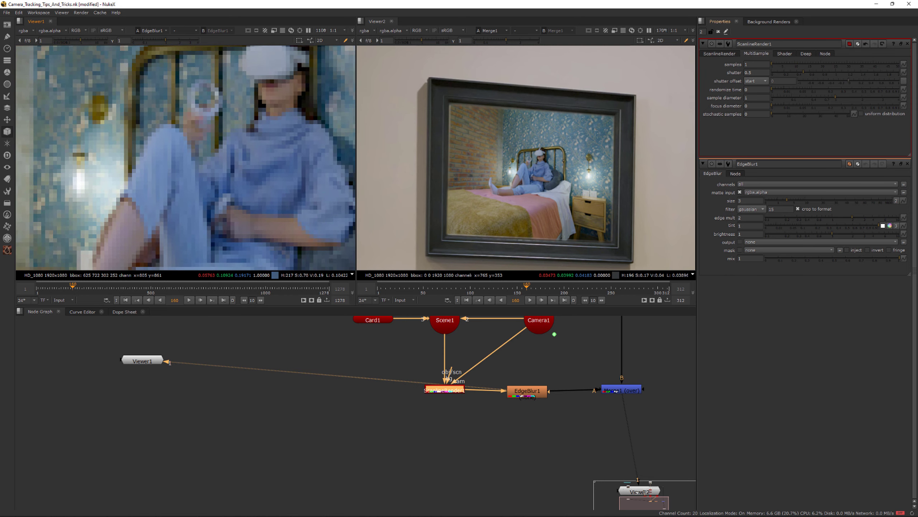
Step: Try raising ScanlineRender1's samples to 47, review the blur over the whole picture, and reset the samples to 1
{"action": "key", "text": "ctrl+z"}
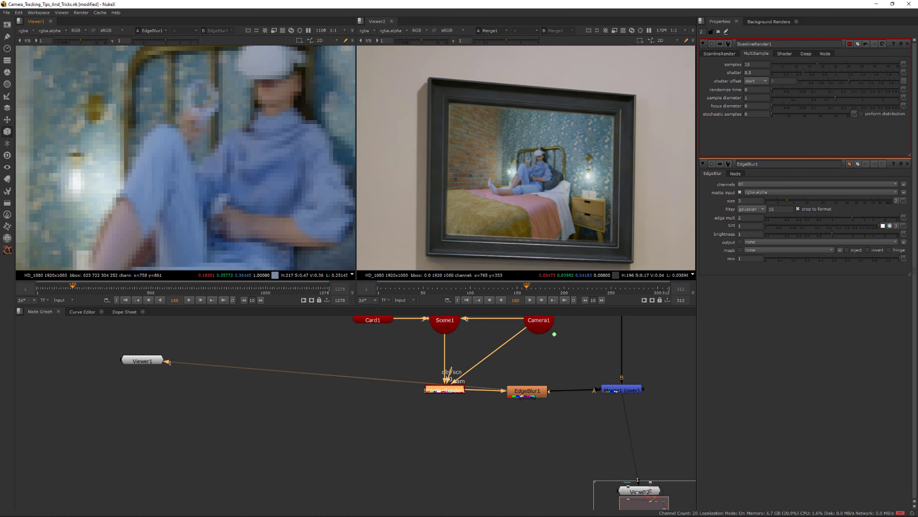
{"action": "left_click_drag", "start_coordinate": [818, 64], "coordinate": [894, 64]}
{"action": "left_click", "coordinate": [340, 96]}
{"action": "scroll", "coordinate": [339, 95], "scroll_direction": "down", "scroll_amount": 8}
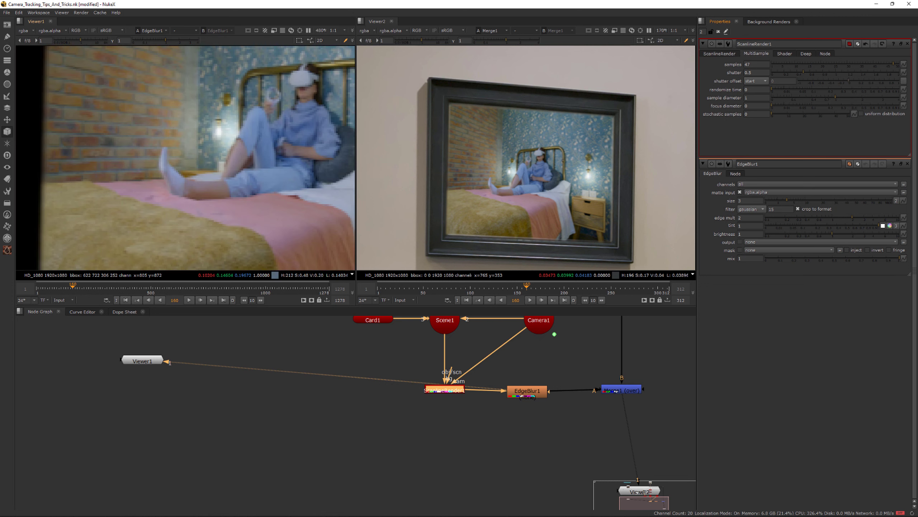
{"action": "middle_click_drag", "start_coordinate": [254, 107], "coordinate": [206, 155]}
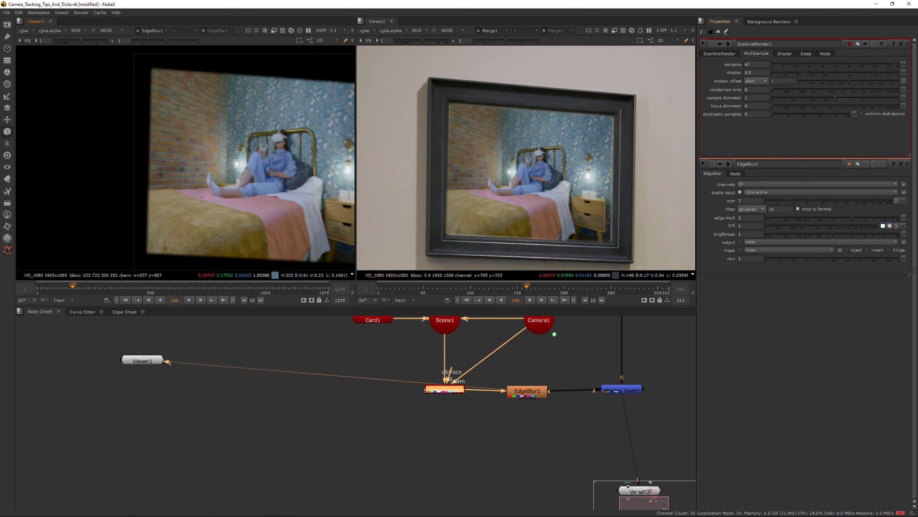
{"action": "left_click", "coordinate": [773, 64]}
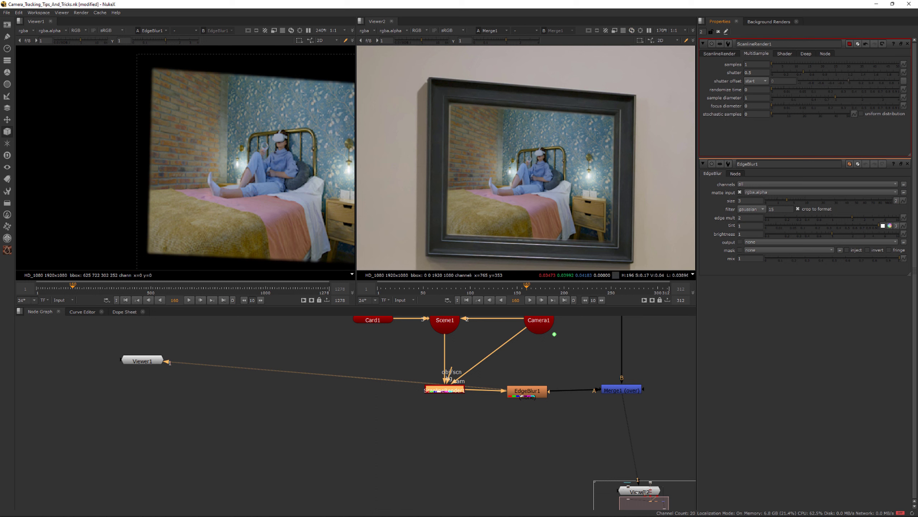
{"action": "scroll", "coordinate": [276, 171], "scroll_direction": "up", "scroll_amount": 8}
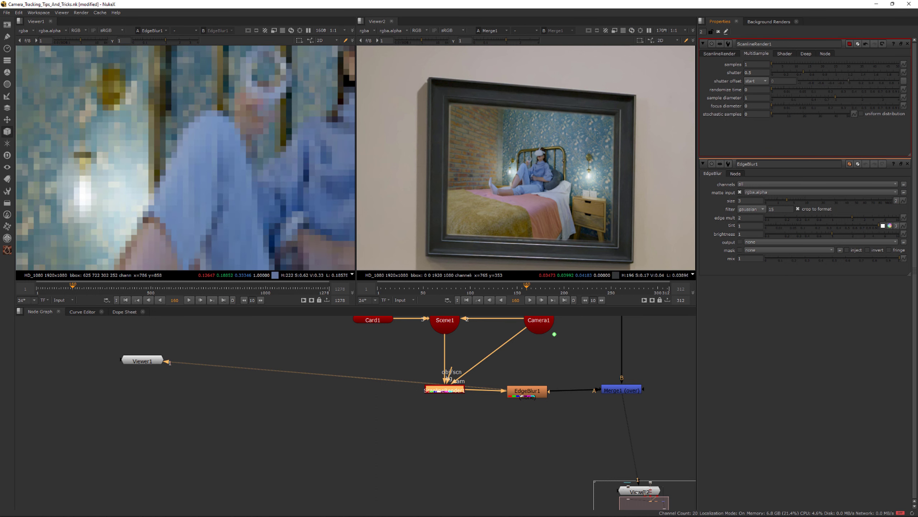
Step: Raise ScanlineRender1's samples to 43 and check the motion blur over the whole picture
{"action": "left_click", "coordinate": [883, 64]}
{"action": "key", "text": "f"}
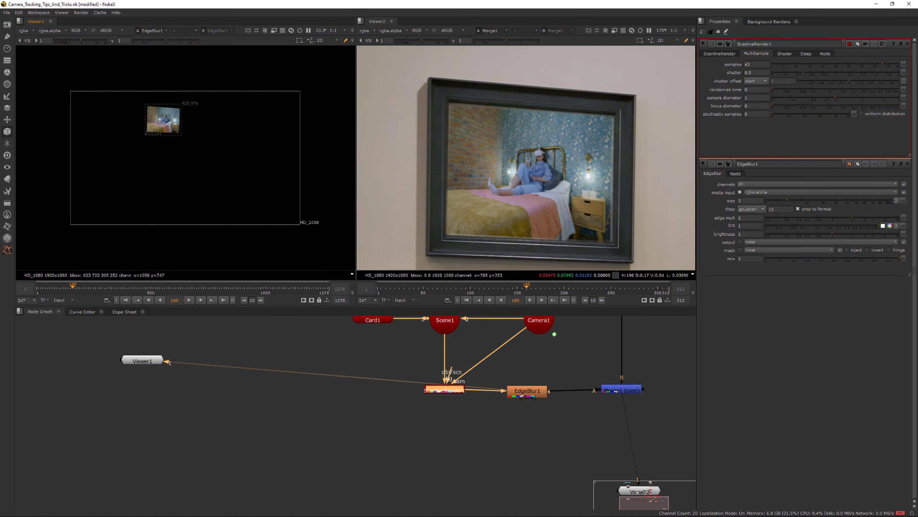
{"action": "scroll", "coordinate": [184, 122], "scroll_direction": "up", "scroll_amount": 7}
{"action": "middle_click_drag", "start_coordinate": [87, 121], "coordinate": [169, 173]}
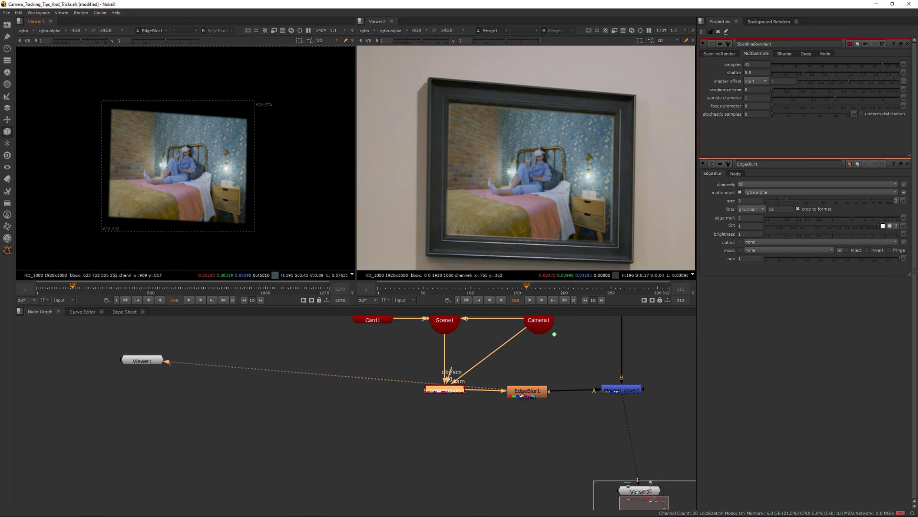
{"action": "scroll", "coordinate": [169, 170], "scroll_direction": "up", "scroll_amount": 2}
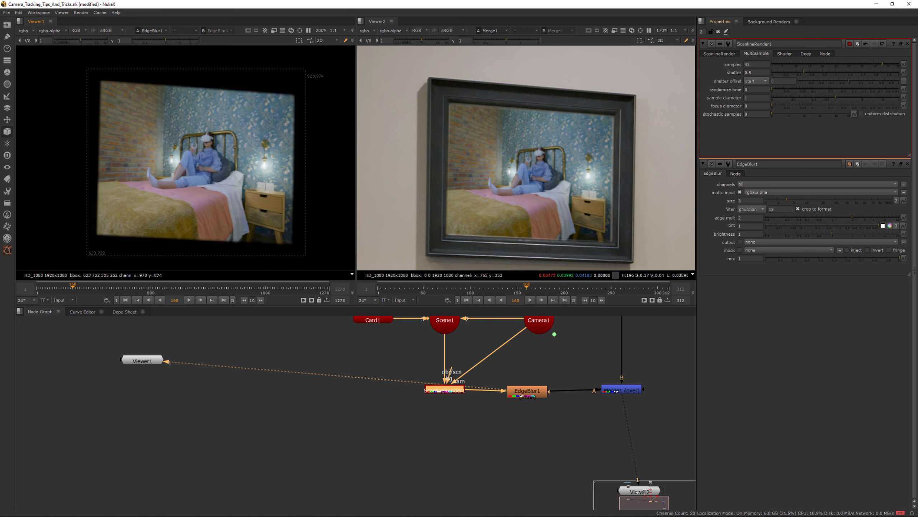
Step: Compare ScanlineRender1's centred, start and end shutter offsets on the seated figure, finishing with start
{"action": "left_click", "coordinate": [755, 81]}
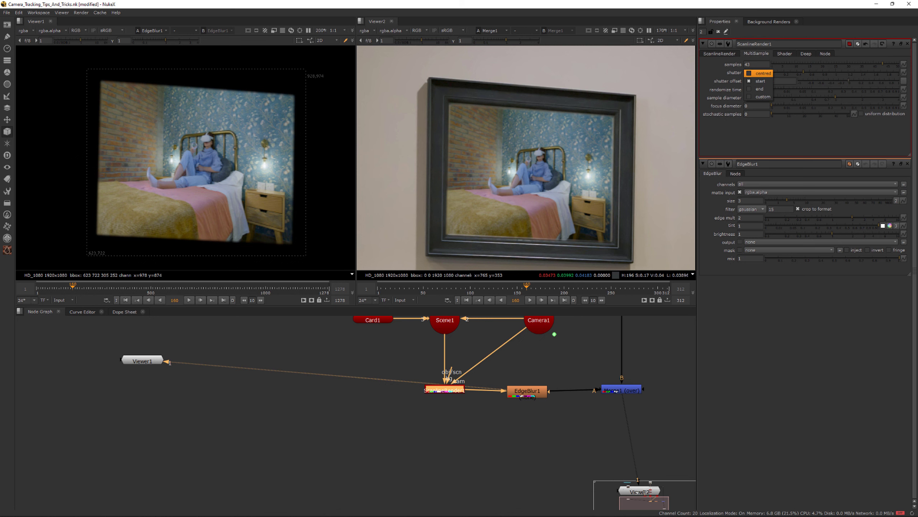
{"action": "key", "text": "Escape"}
{"action": "scroll", "coordinate": [210, 158], "scroll_direction": "up", "scroll_amount": 10}
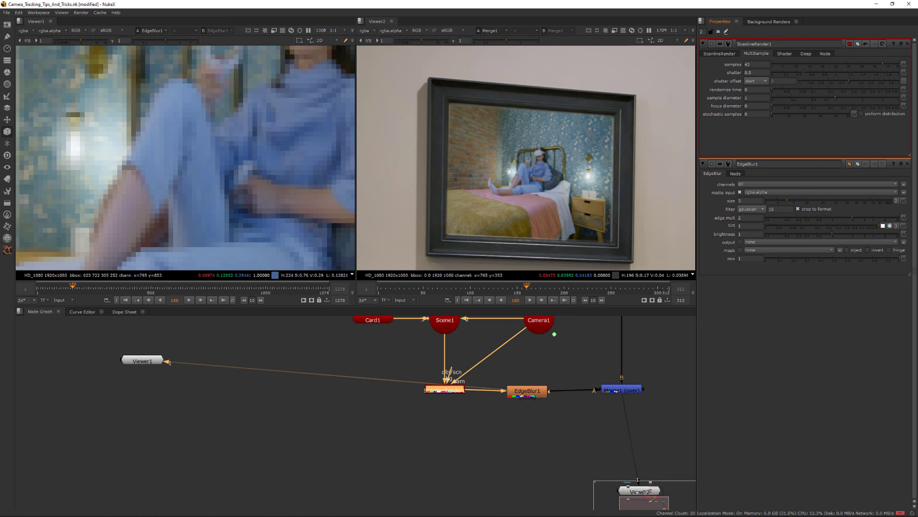
{"action": "left_click", "coordinate": [755, 81]}
{"action": "left_click", "coordinate": [755, 74]}
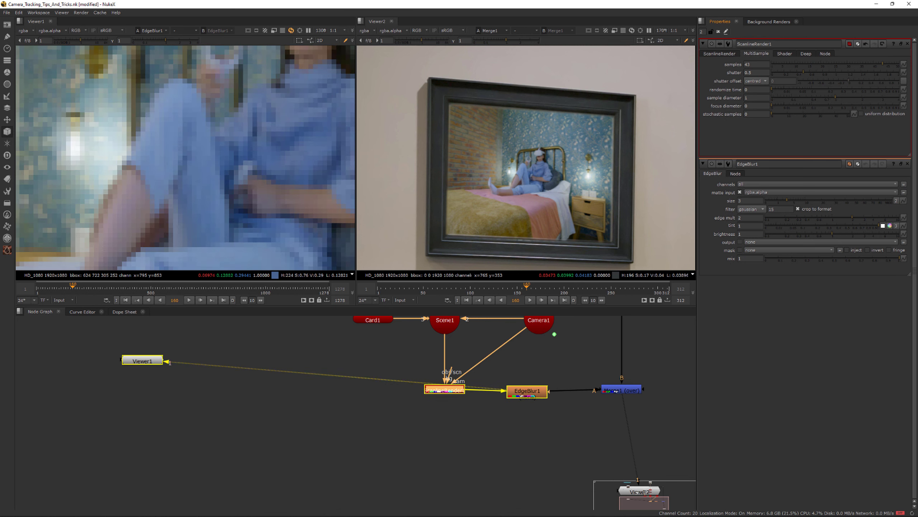
{"action": "left_click", "coordinate": [756, 80]}
{"action": "left_click", "coordinate": [756, 88]}
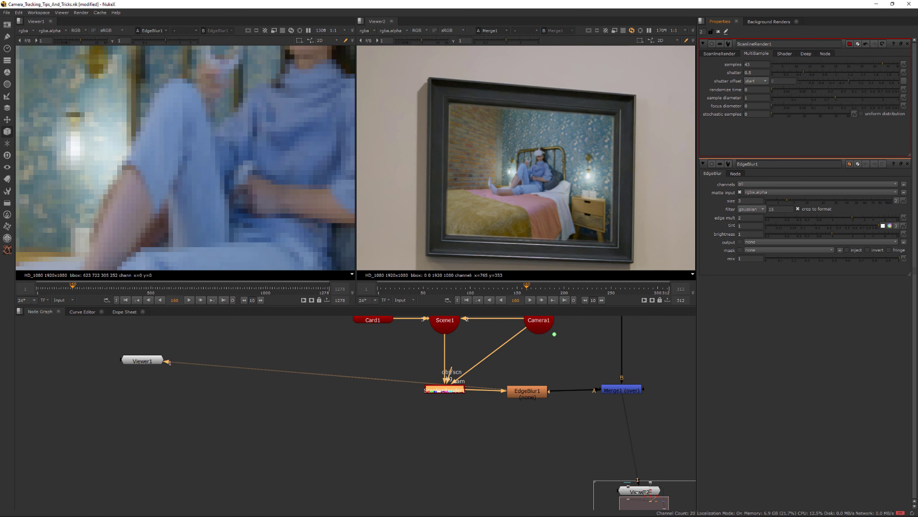
{"action": "left_click", "coordinate": [755, 81]}
{"action": "left_click", "coordinate": [755, 88]}
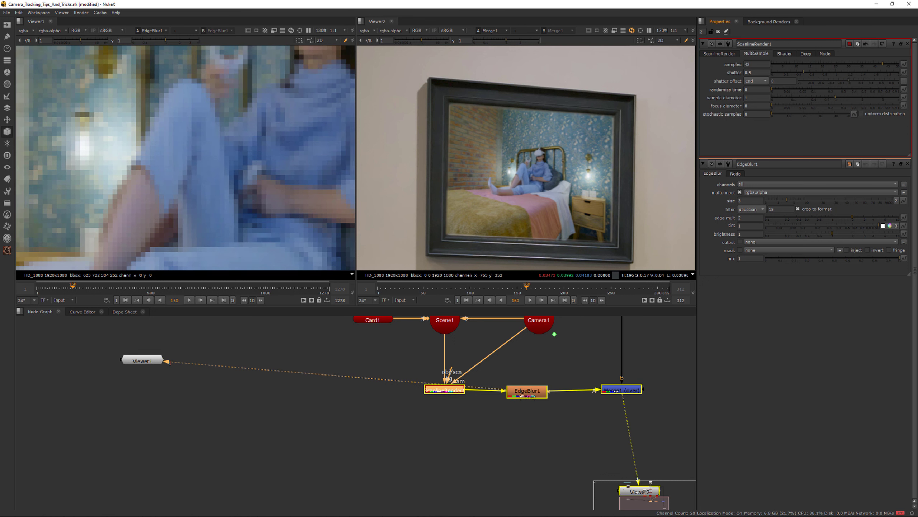
{"action": "left_click", "coordinate": [755, 81]}
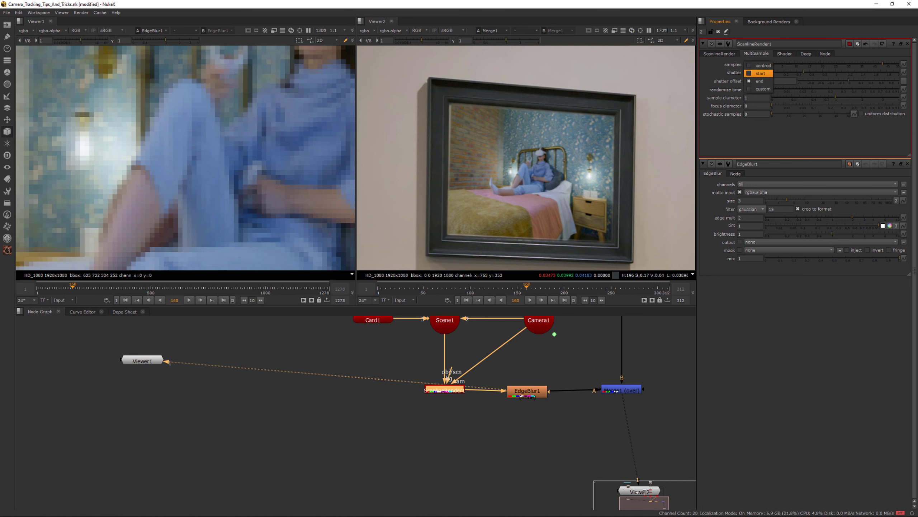
{"action": "left_click", "coordinate": [756, 65]}
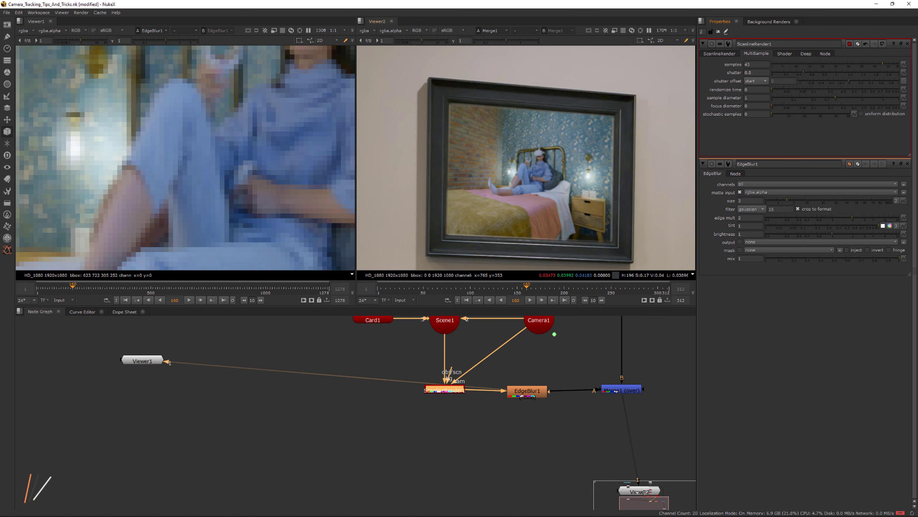
Step: Show ScanlineRender1's output in Viewer1 with the whole frame fitted
{"action": "left_click", "coordinate": [484, 431]}
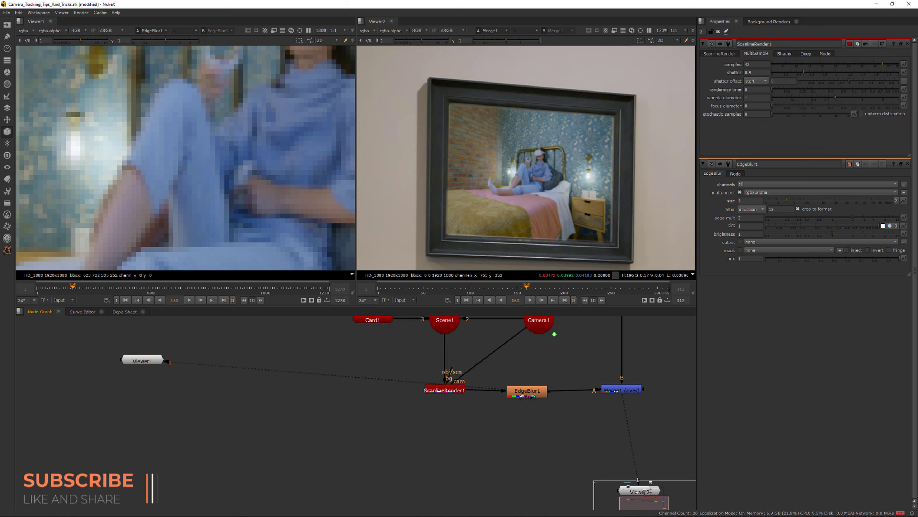
{"action": "scroll", "coordinate": [438, 397], "scroll_direction": "up", "scroll_amount": 10}
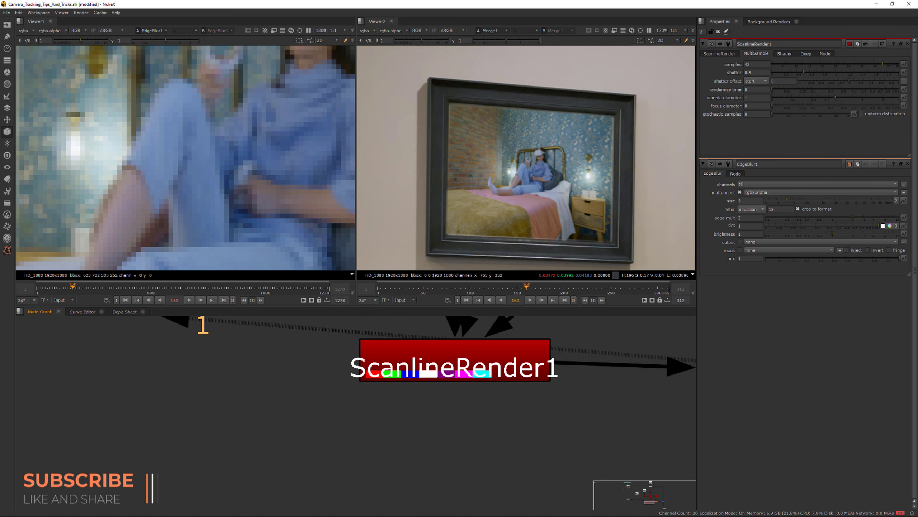
{"action": "left_click_drag", "start_coordinate": [482, 380], "coordinate": [517, 367]}
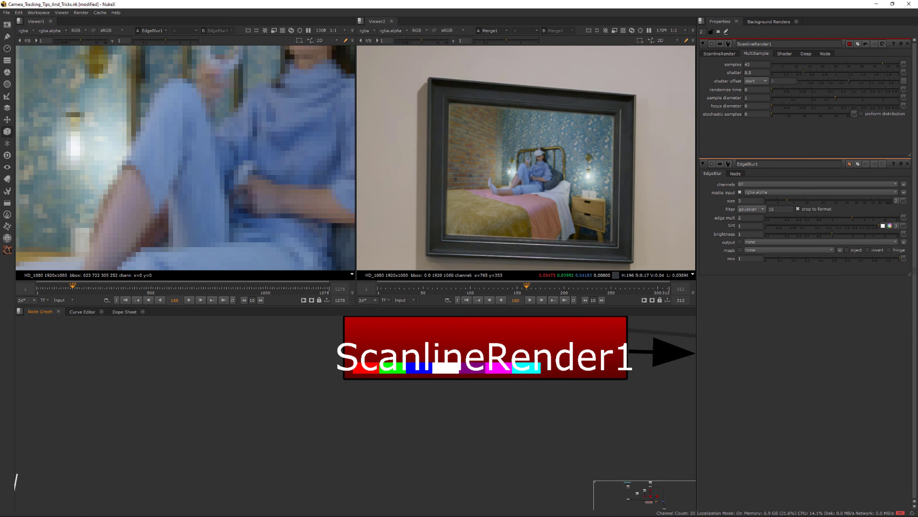
{"action": "key", "text": "1"}
{"action": "key", "text": "f"}
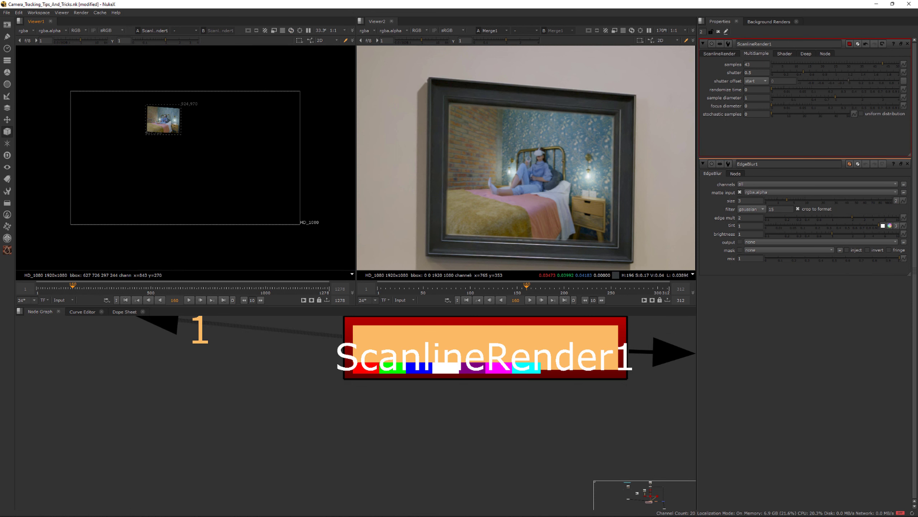
Step: Inspect ScanlineRender1's motion and forward layers in Viewer1, and return the display to rgba
{"action": "left_click", "coordinate": [25, 31]}
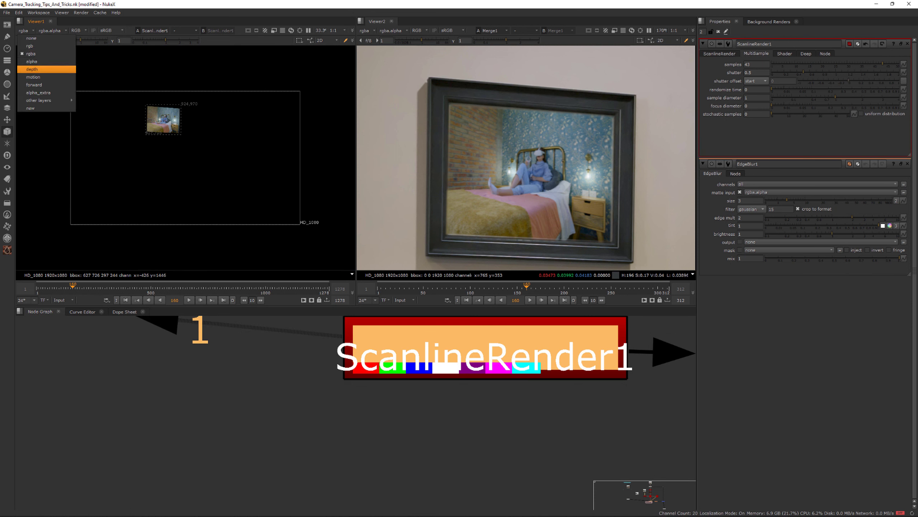
{"action": "left_click", "coordinate": [33, 77]}
{"action": "scroll", "coordinate": [149, 116], "scroll_direction": "up", "scroll_amount": 5}
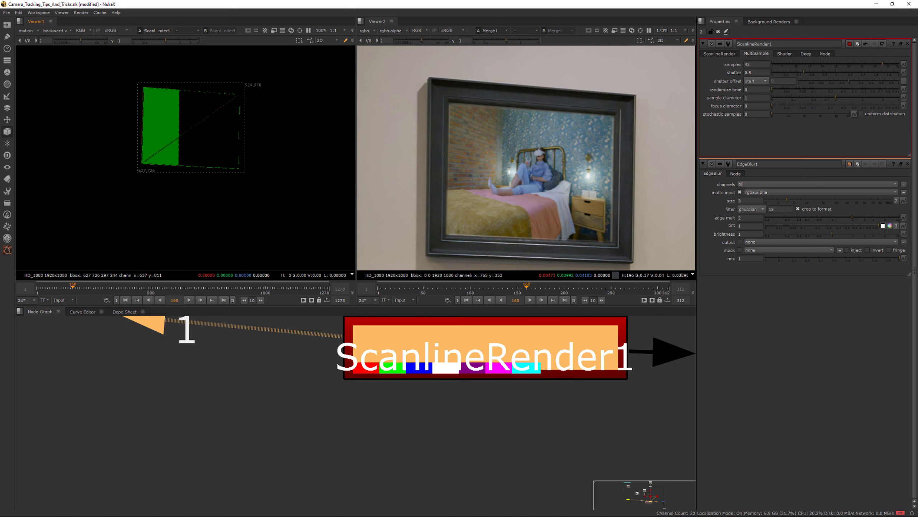
{"action": "left_click", "coordinate": [26, 31]}
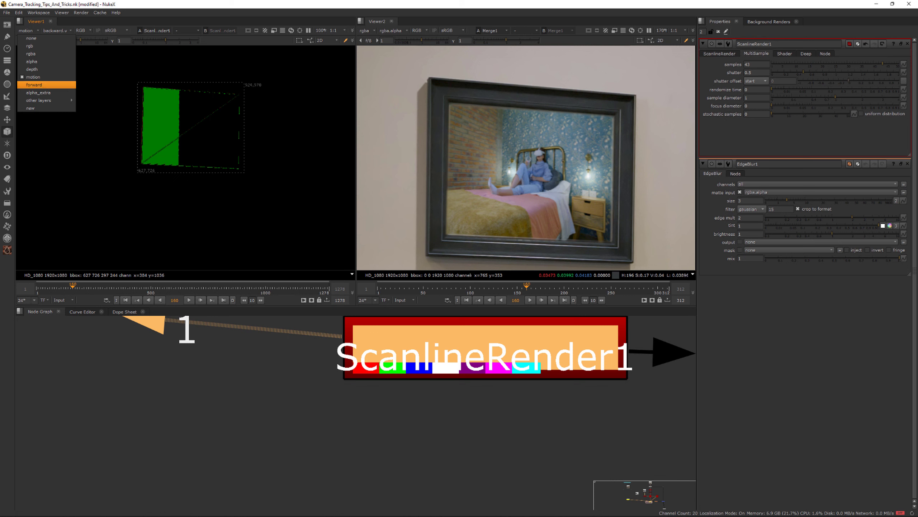
{"action": "left_click", "coordinate": [33, 84]}
{"action": "left_click", "coordinate": [29, 31]}
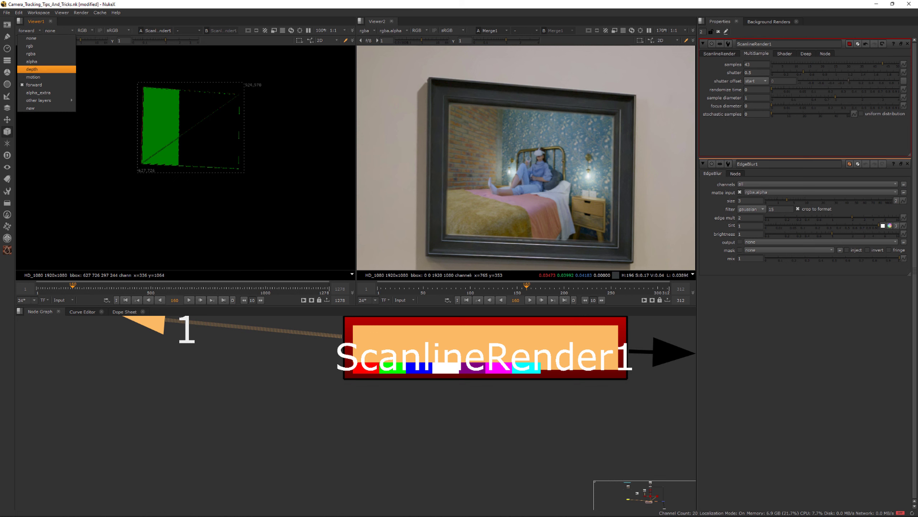
{"action": "left_click", "coordinate": [31, 54]}
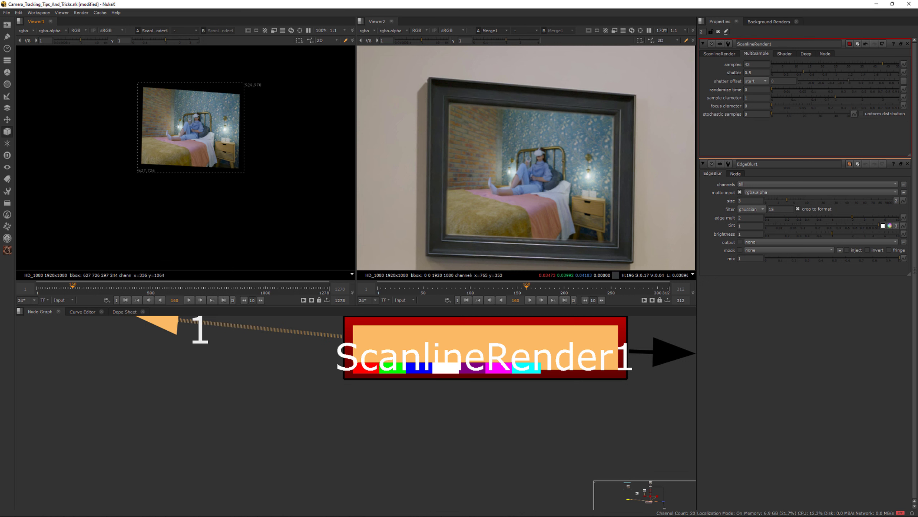
Step: Nudge EdgeBlur1 in line with its neighbouring nodes and set ScanlineRender1's samples to 20
{"action": "middle_click_drag", "start_coordinate": [558, 389], "coordinate": [344, 389]}
{"action": "scroll", "coordinate": [344, 389], "scroll_direction": "down", "scroll_amount": 3}
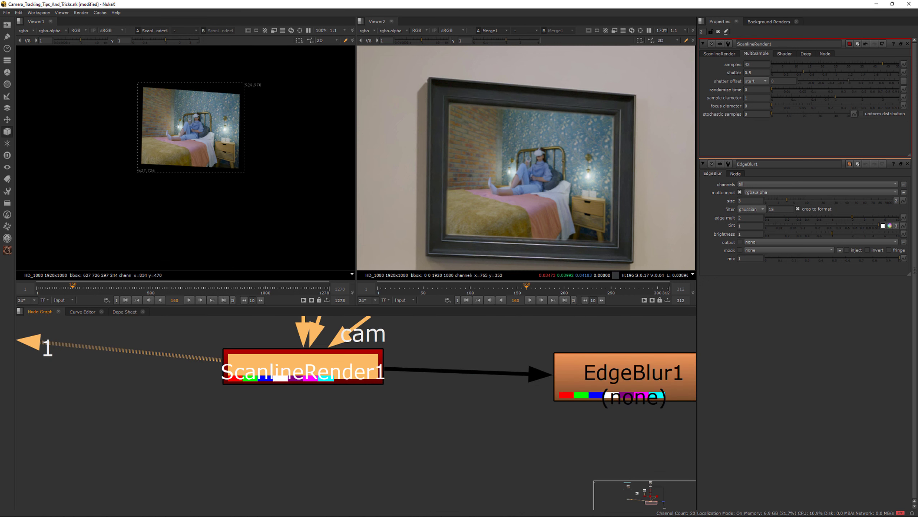
{"action": "scroll", "coordinate": [355, 397], "scroll_direction": "down", "scroll_amount": 1}
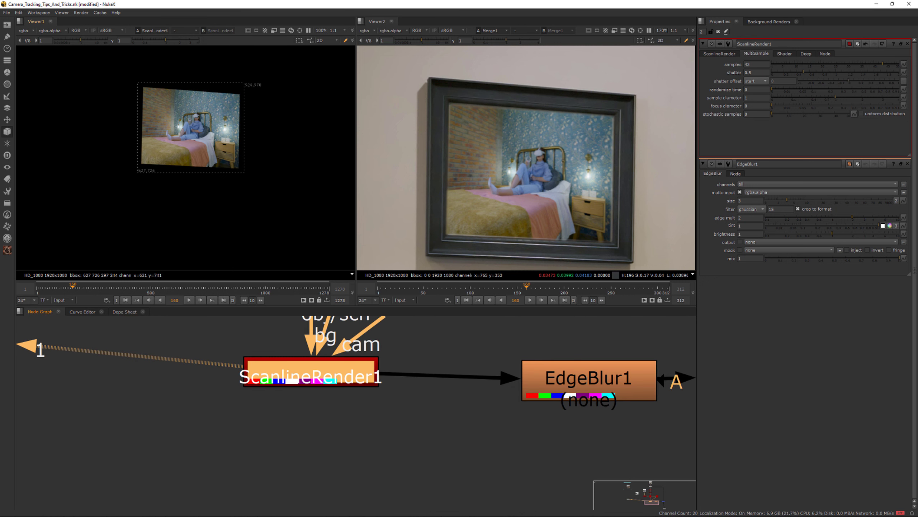
{"action": "scroll", "coordinate": [396, 348], "scroll_direction": "down", "scroll_amount": 4}
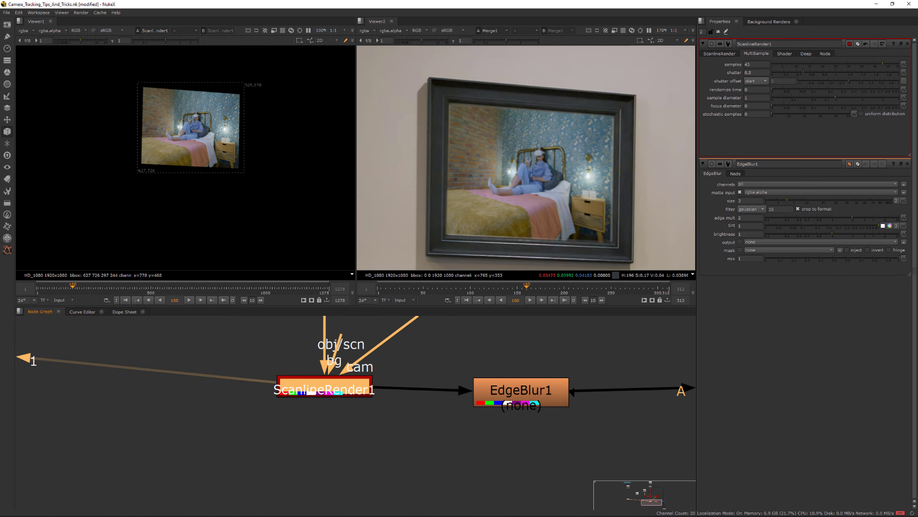
{"action": "middle_click_drag", "start_coordinate": [364, 418], "coordinate": [401, 416]}
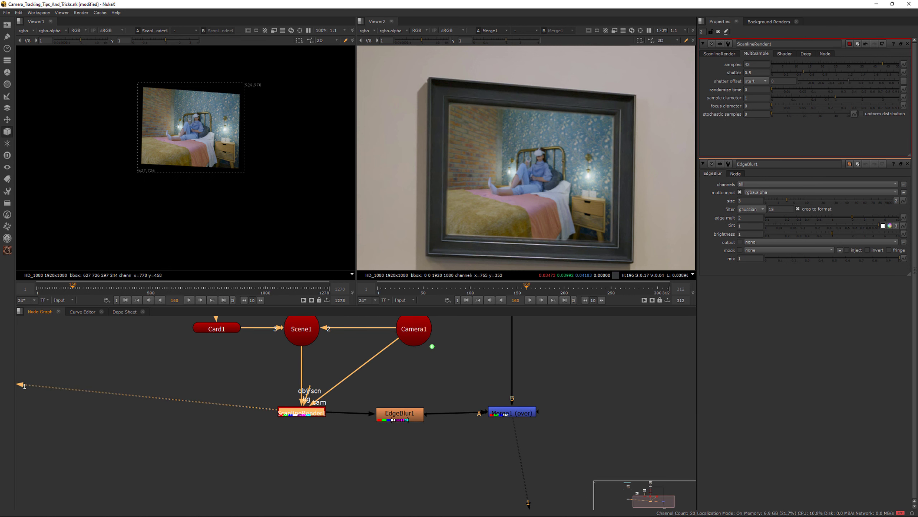
{"action": "left_click_drag", "start_coordinate": [400, 415], "coordinate": [400, 413]}
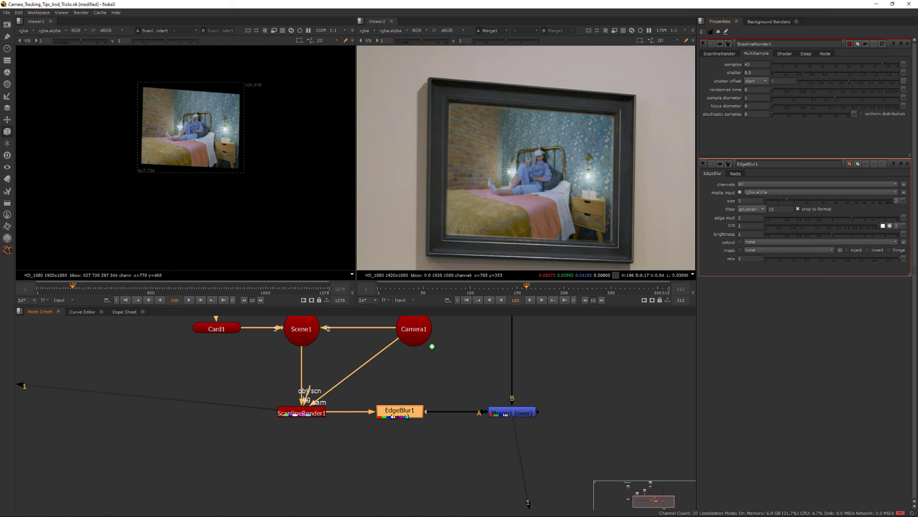
{"action": "double_click", "coordinate": [747, 65]}
{"action": "type", "text": "20"}
{"action": "key", "text": "Return"}
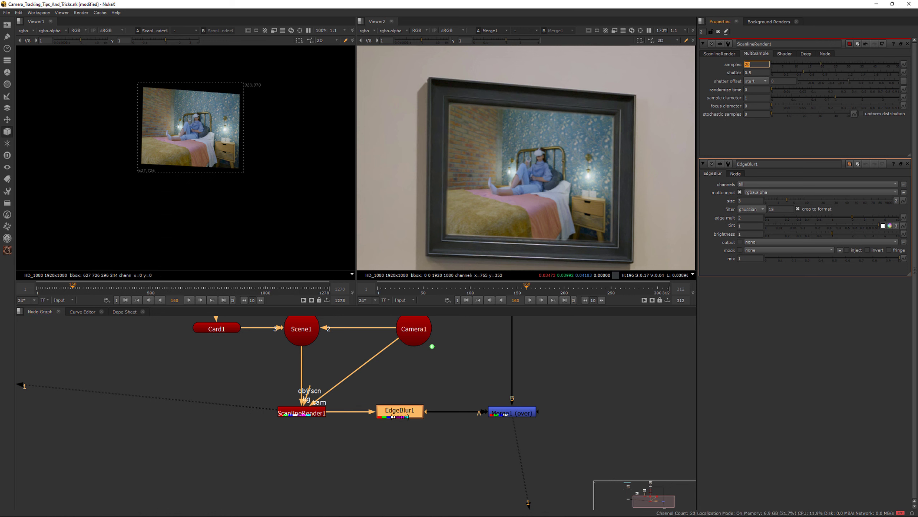
Step: Look through ScanlineRender1's shader, deep and node settings, and return to its main render settings
{"action": "left_click", "coordinate": [785, 54]}
{"action": "left_click", "coordinate": [806, 54]}
{"action": "left_click", "coordinate": [825, 54]}
{"action": "left_click", "coordinate": [720, 54]}
Step: Show Merge1's output in Viewer1 and examine the whole composite in an enlarged Viewer2
{"action": "left_click_drag", "start_coordinate": [471, 381], "coordinate": [547, 431]}
{"action": "middle_click_drag", "start_coordinate": [546, 431], "coordinate": [543, 417]}
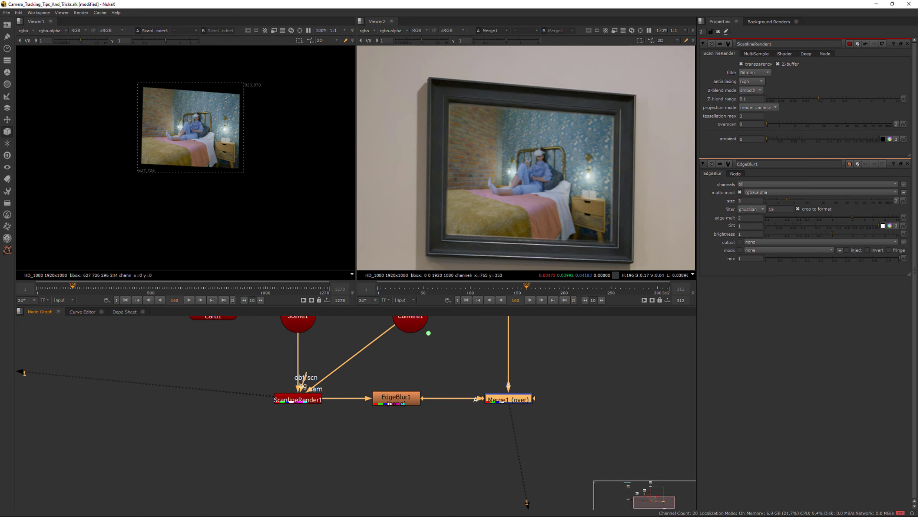
{"action": "key", "text": "1"}
{"action": "left_click", "coordinate": [543, 417]}
{"action": "key", "text": "f"}
{"action": "key", "text": "space"}
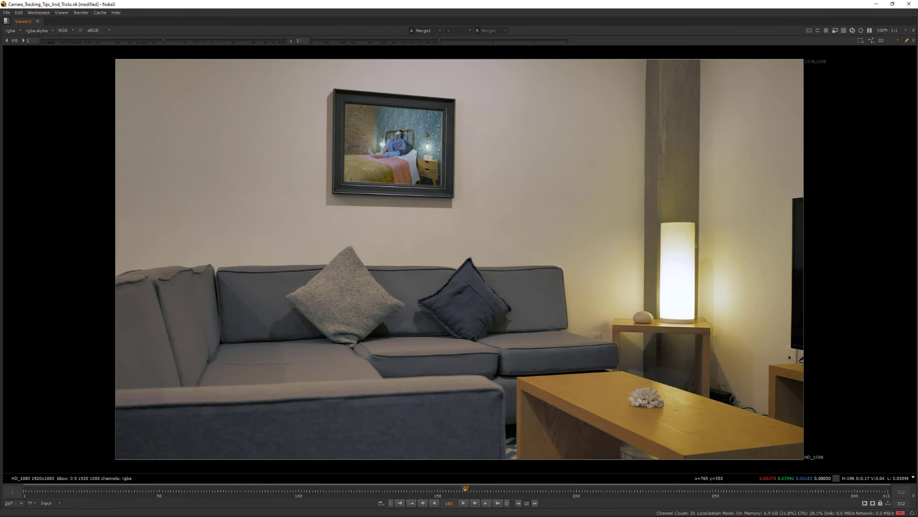
Step: Adjust EdgeBlur1's position between ScanlineRender1 and Merge1, and play the composite in an enlarged Viewer2
{"action": "key", "text": "space"}
{"action": "middle_click_drag", "start_coordinate": [390, 328], "coordinate": [441, 386]}
{"action": "left_click_drag", "start_coordinate": [447, 459], "coordinate": [435, 459]}
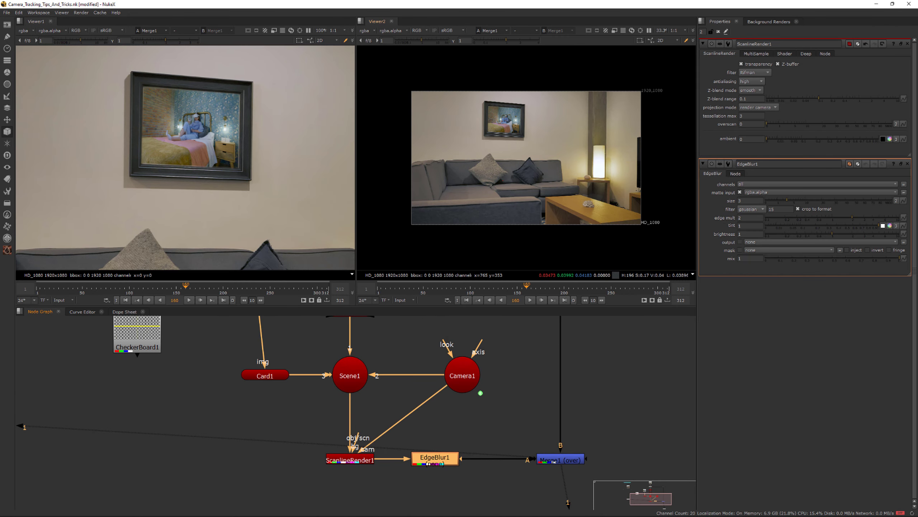
{"action": "key", "text": "space"}
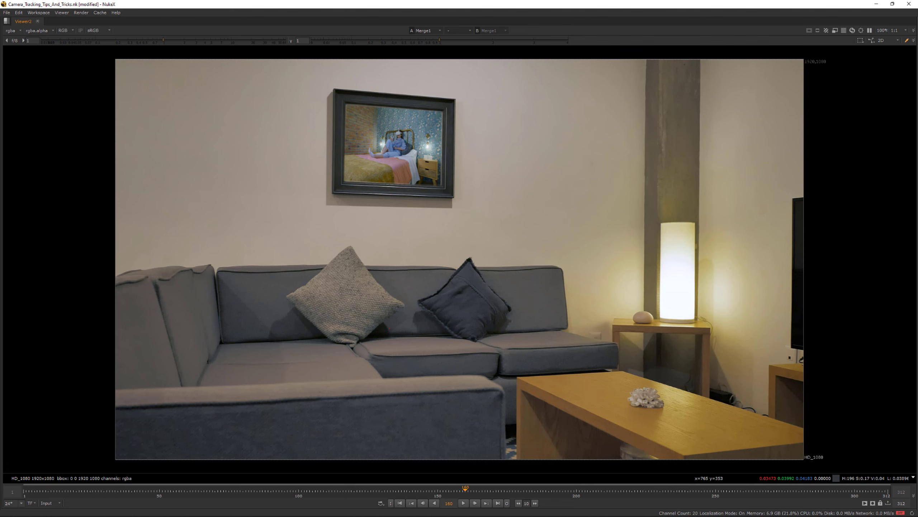
{"action": "key", "text": "l"}
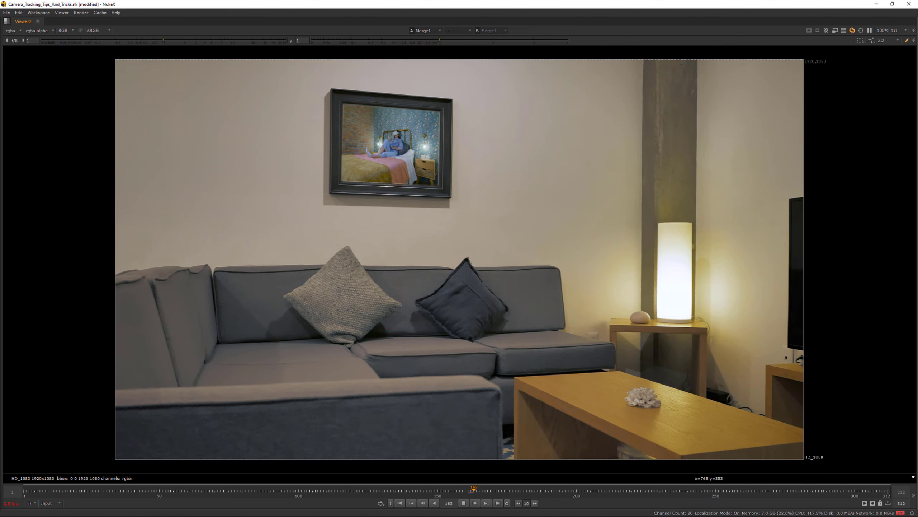